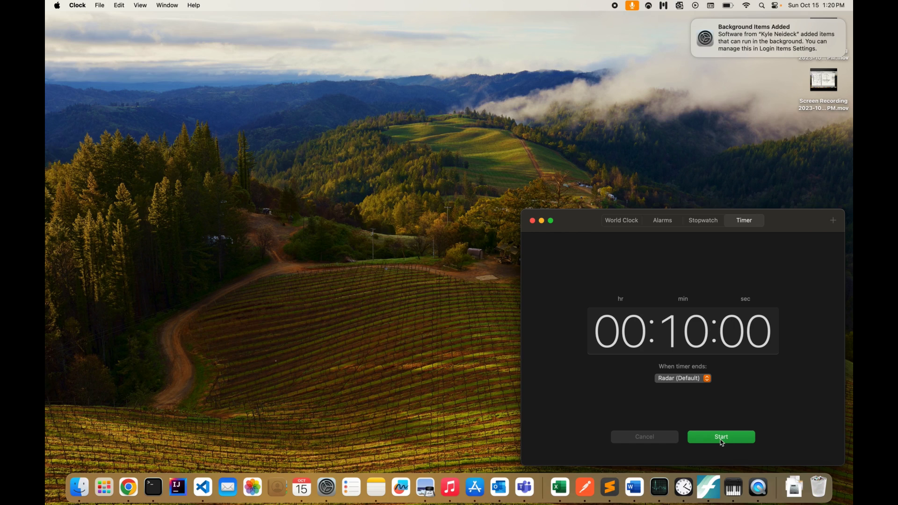
# Step: Start the 10-minute timer, then switch to Finale and begin a new document with the setup wizard
pyautogui.click(721, 440)
pyautogui.click(706, 493)
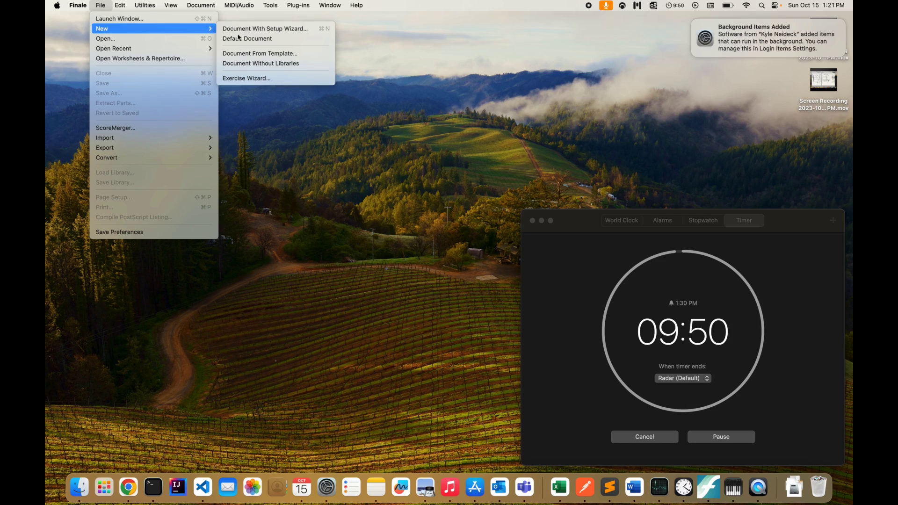
pyautogui.click(270, 29)
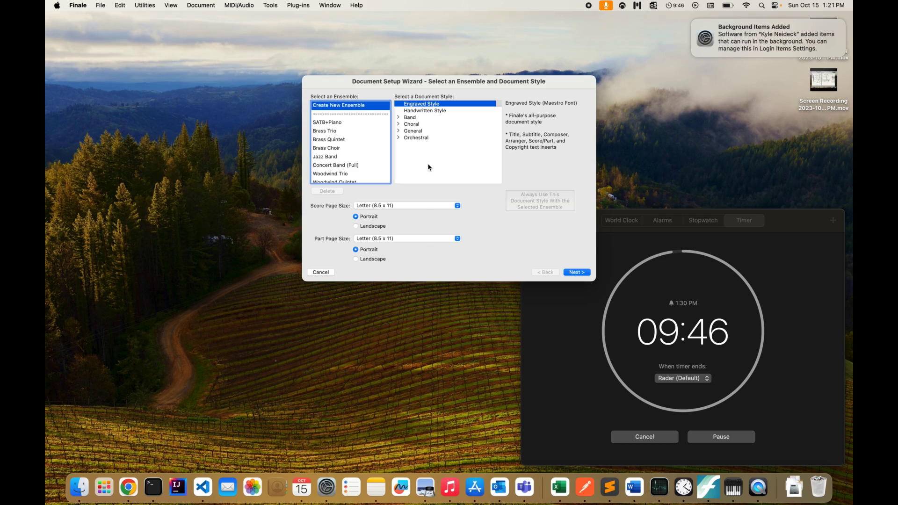
# Step: Choose the Orchestra (One Instrument per Staff) ensemble and accept its default instrument list
pyautogui.scroll(-5, 356, 150)
pyautogui.click(346, 169)
pyautogui.click(576, 272)
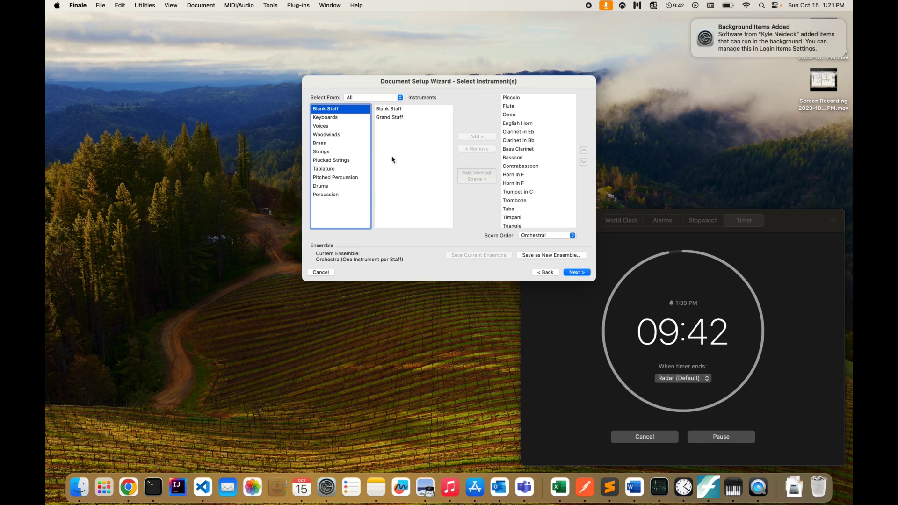
pyautogui.click(577, 272)
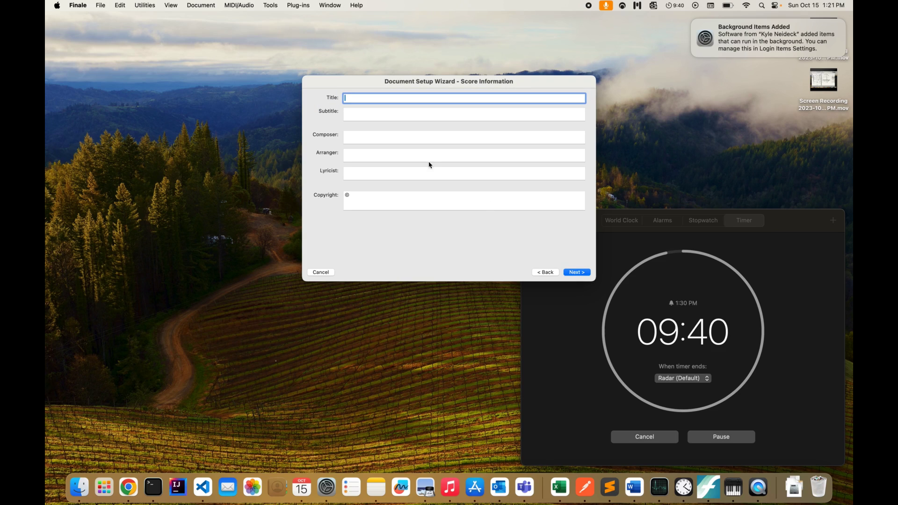
# Step: Set the score's title to "Competition Track" and subtitle to "10 minutes", and enter the composer's full name
pyautogui.write('Competition')
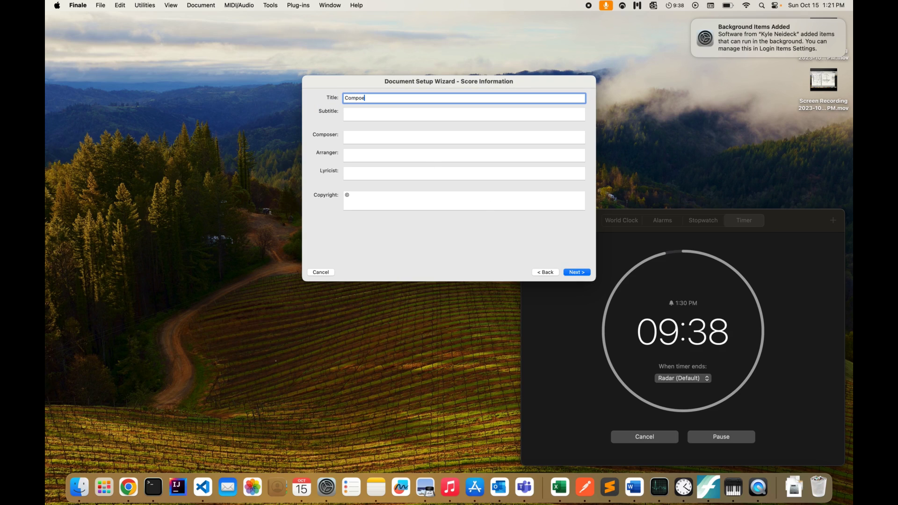
pyautogui.write(' Track')
pyautogui.press('Tab')
pyautogui.write('10')
pyautogui.press('BackSpace')
pyautogui.write('minutes')
pyautogui.click(356, 138)
pyautogui.write('Eric Gonzalez')
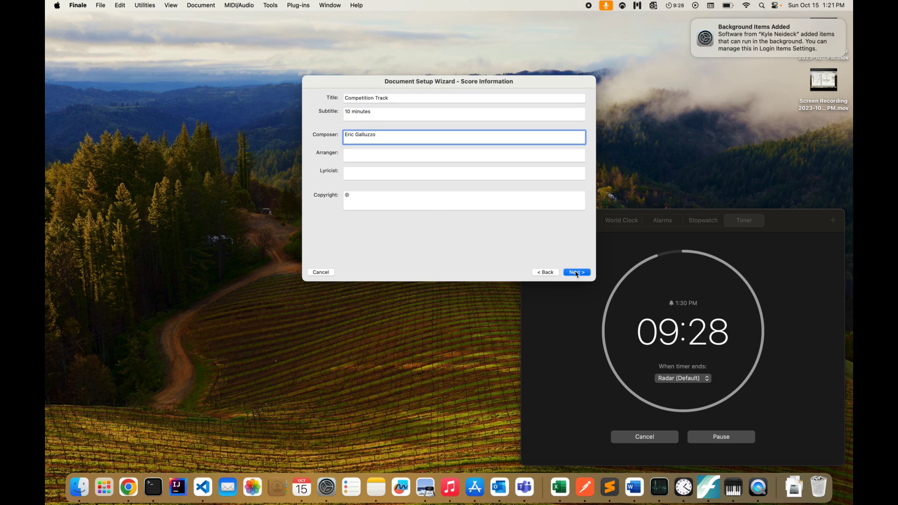
pyautogui.click(576, 272)
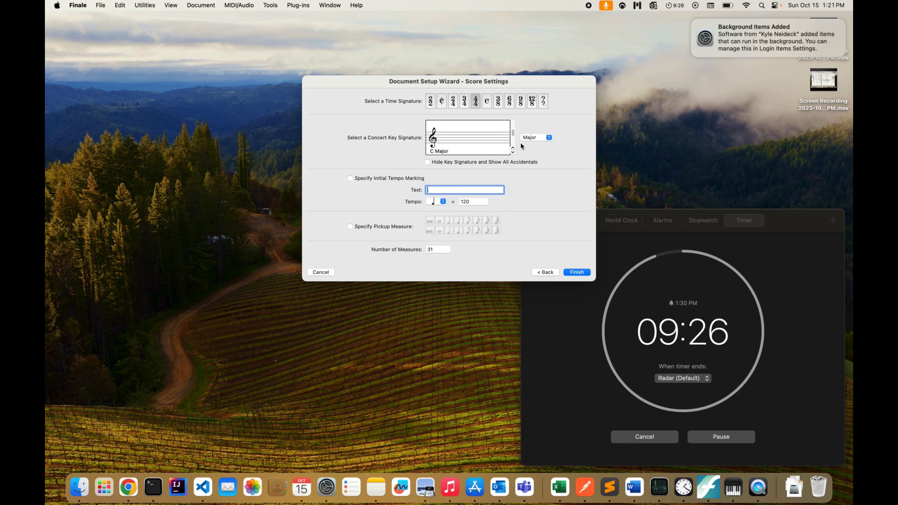
# Step: Specify an initial tempo marking of quarter note = 80 and create the score
pyautogui.click(350, 178)
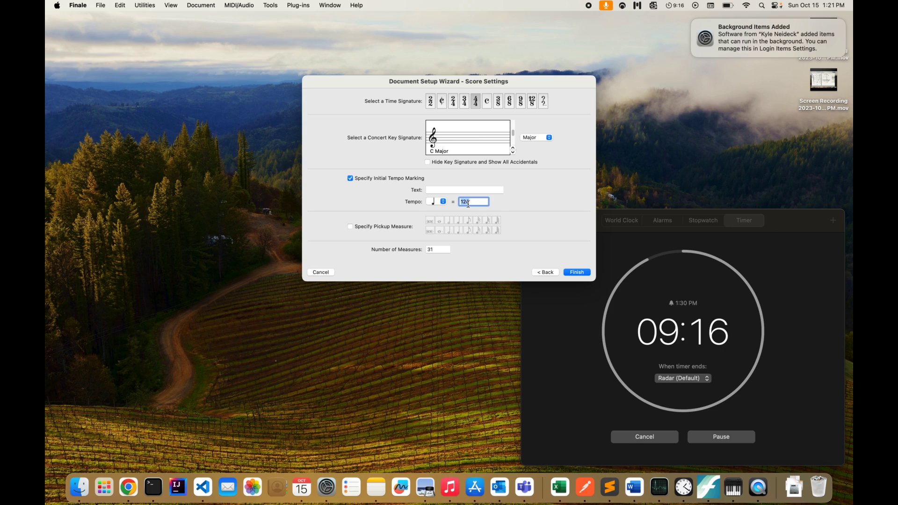
pyautogui.write('80')
pyautogui.click(575, 275)
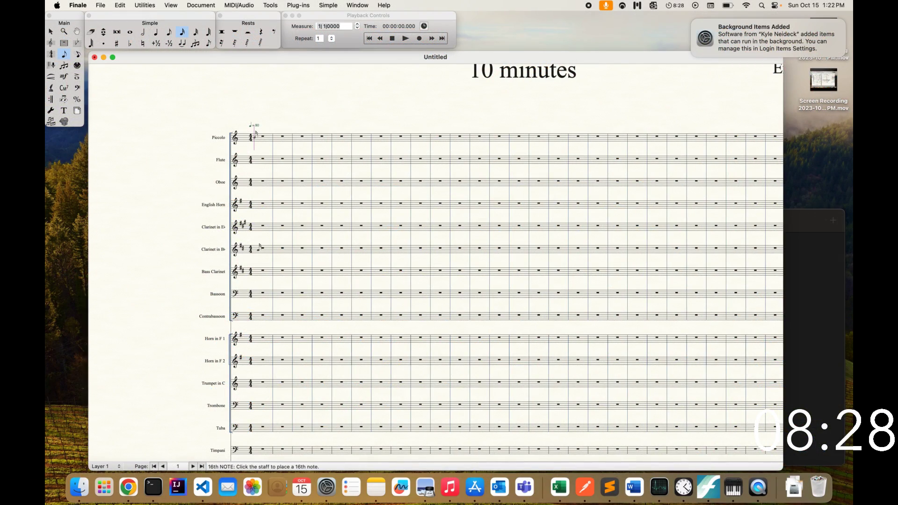
# Step: Enter a rising and falling run of six sixteenth notes ending on a sharpened eighth note in measure 1 of Clarinet in B♭
pyautogui.click(259, 247)
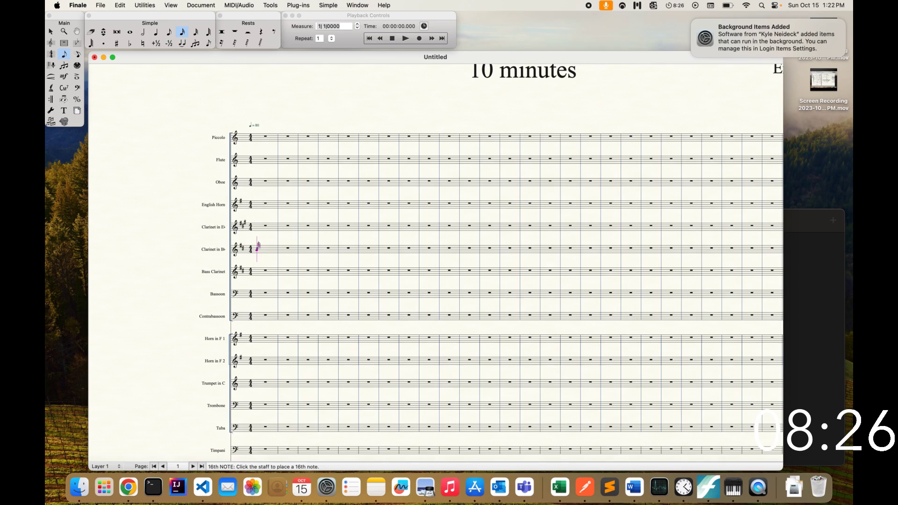
pyautogui.press('Up')
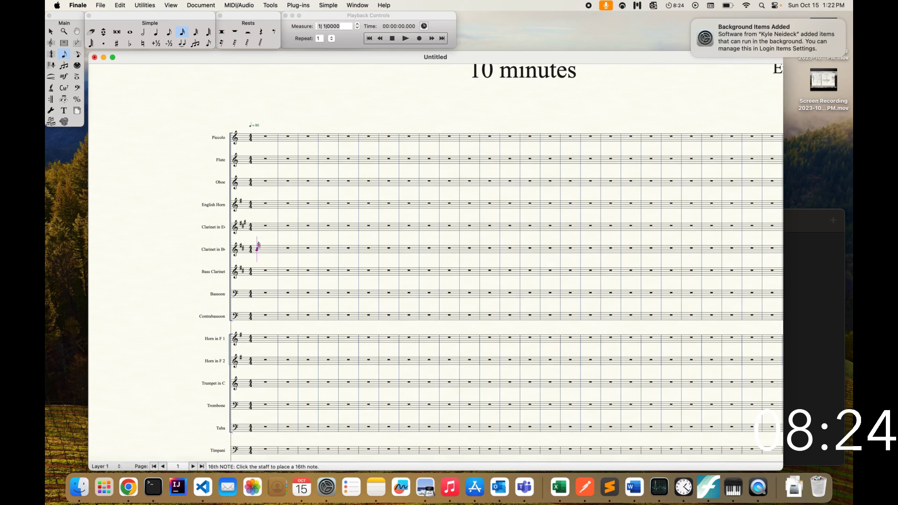
pyautogui.press('c')
pyautogui.press('d')
pyautogui.press('e')
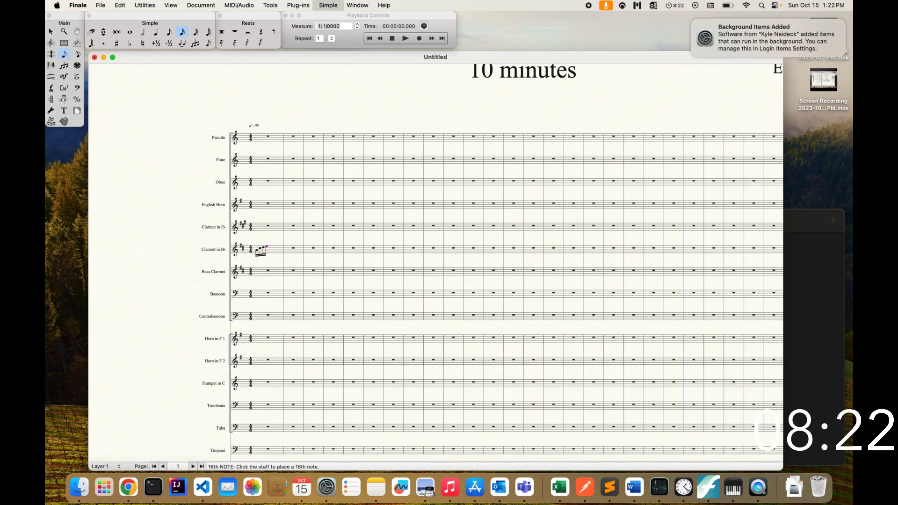
pyautogui.press('f')
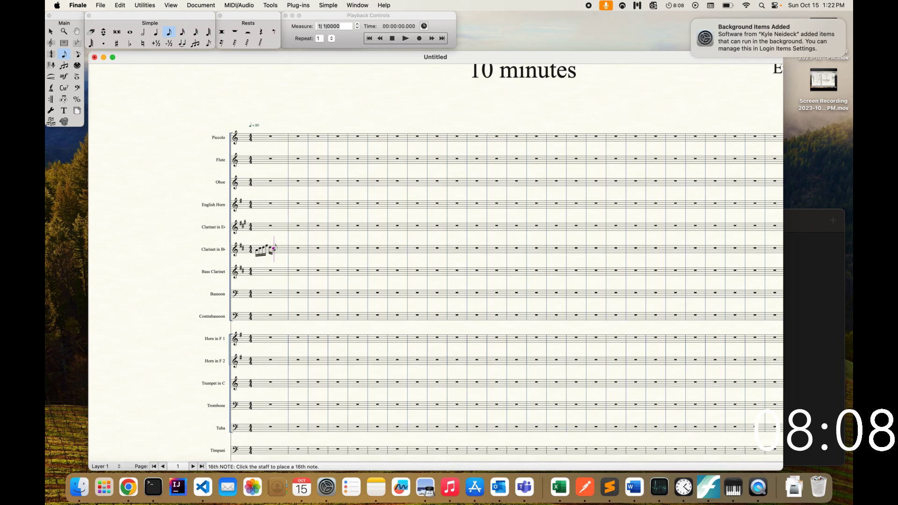
pyautogui.click(279, 249)
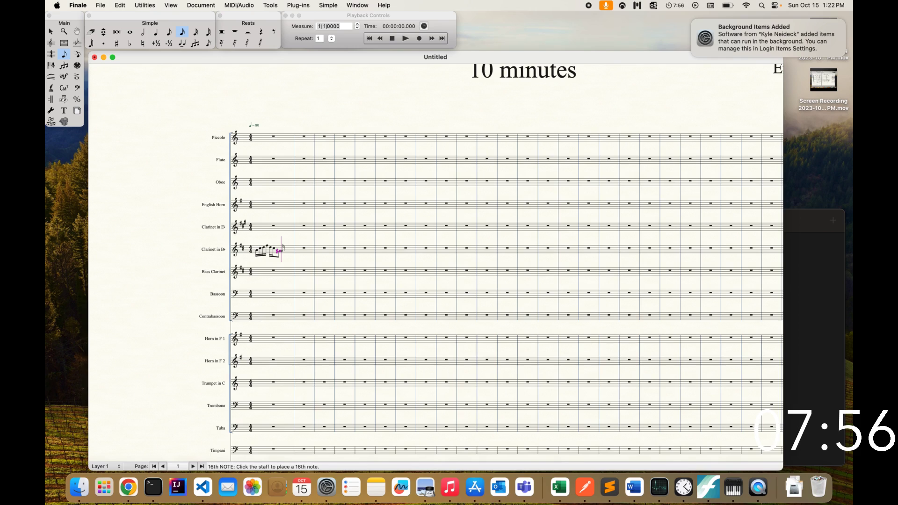
# Step: Add a second run of six sixteenth notes followed by an eighth note in the same Clarinet in B♭ measure
pyautogui.click(285, 248)
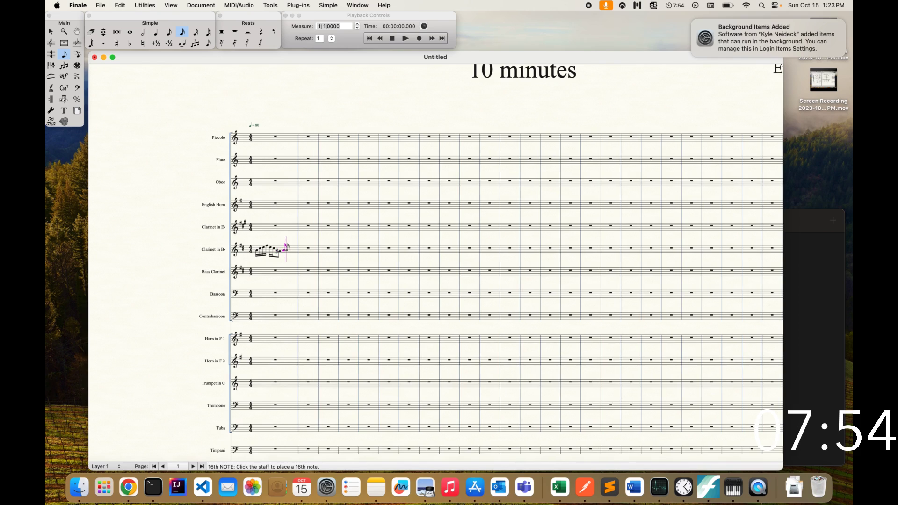
pyautogui.click(286, 249)
pyautogui.click(291, 248)
pyautogui.click(294, 246)
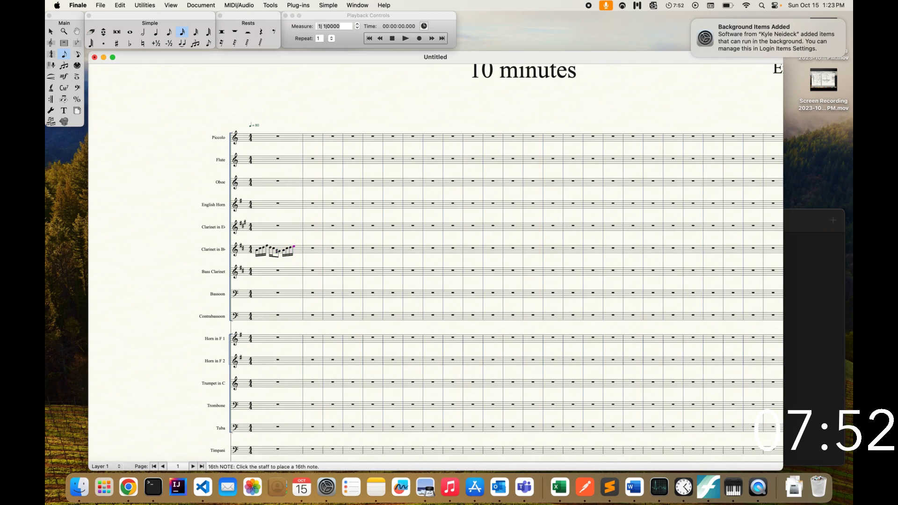
pyautogui.click(298, 246)
pyautogui.click(302, 246)
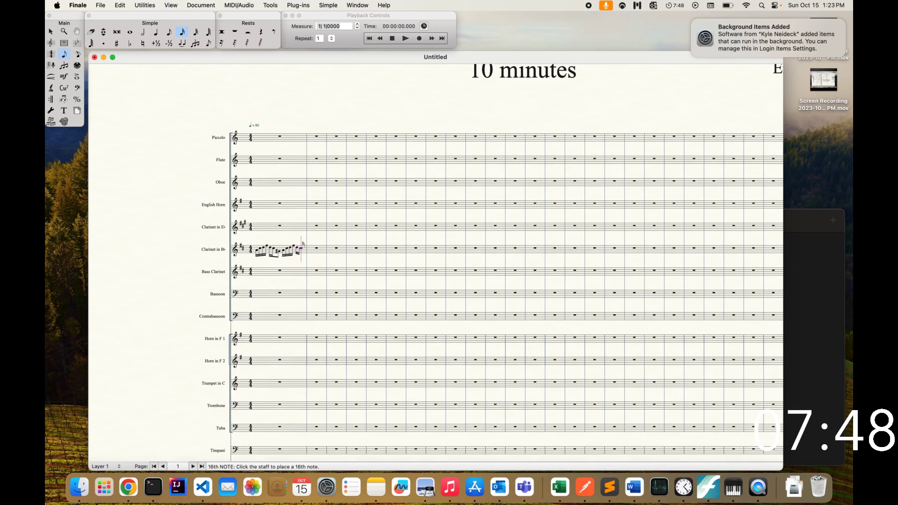
pyautogui.press('4')
pyautogui.press('g')
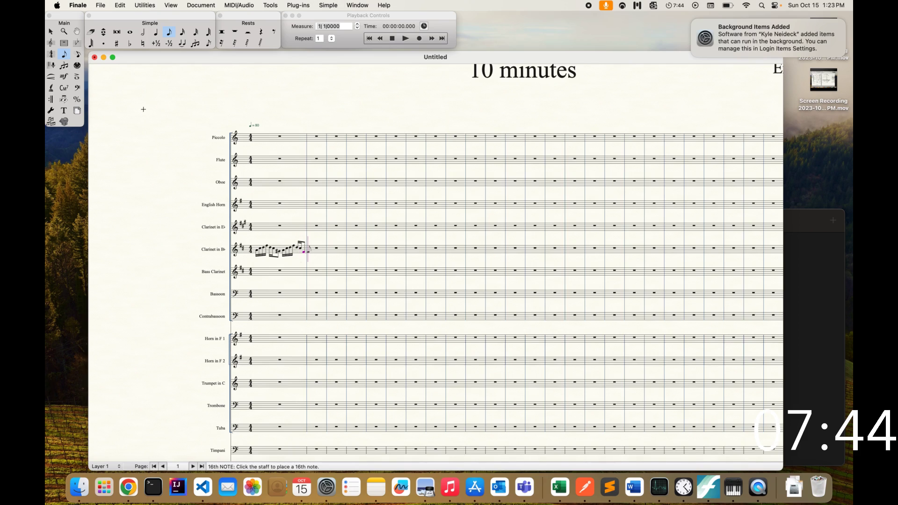
# Step: Turn both six-note clarinet runs into tuplets of 6 sixteenths in the space of 4 sixteenths
pyautogui.click(64, 65)
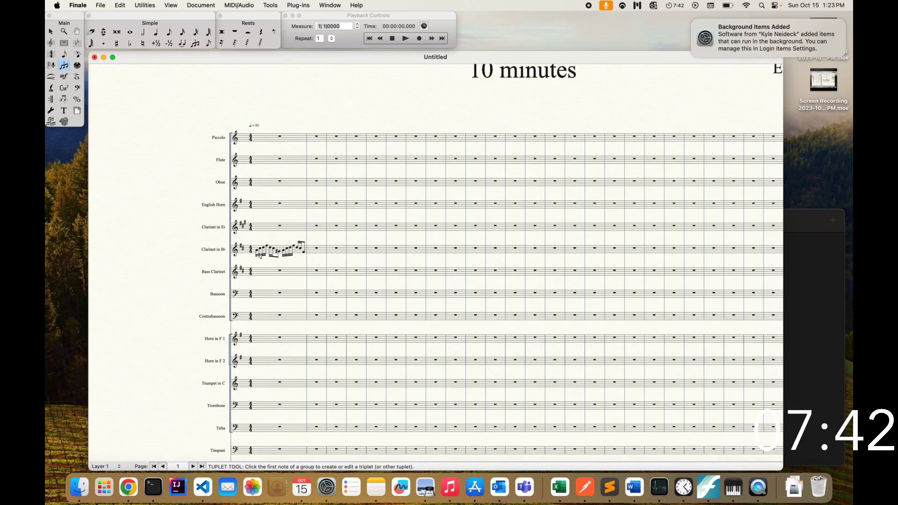
pyautogui.click(258, 253)
pyautogui.write('6')
pyautogui.press('Tab')
pyautogui.write('4')
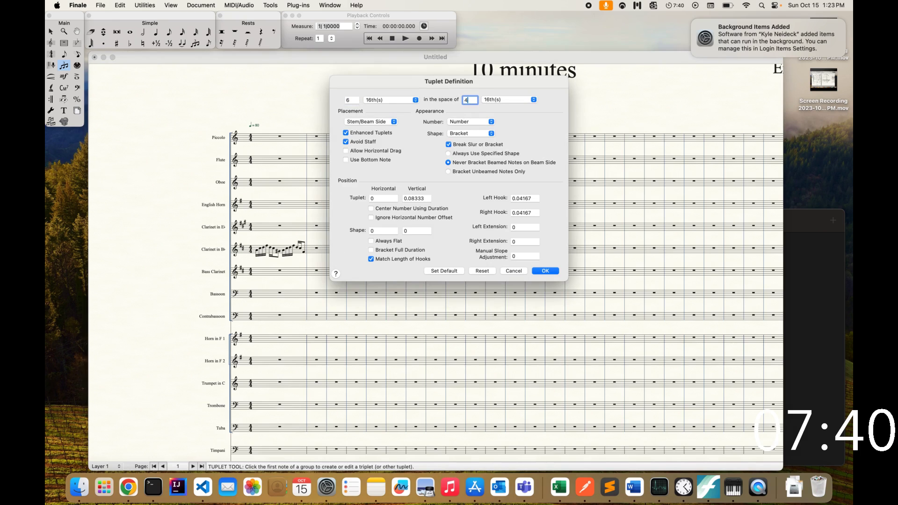
pyautogui.press('Return')
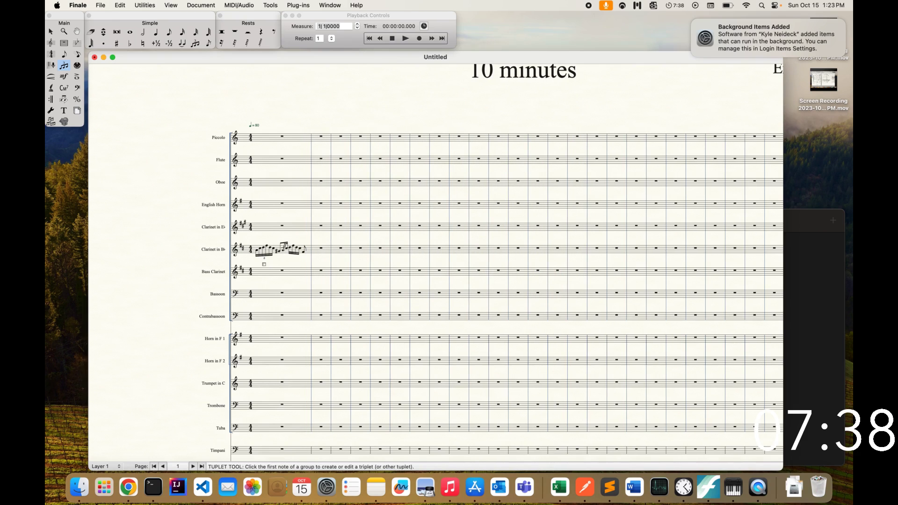
pyautogui.click(283, 251)
pyautogui.press('Return')
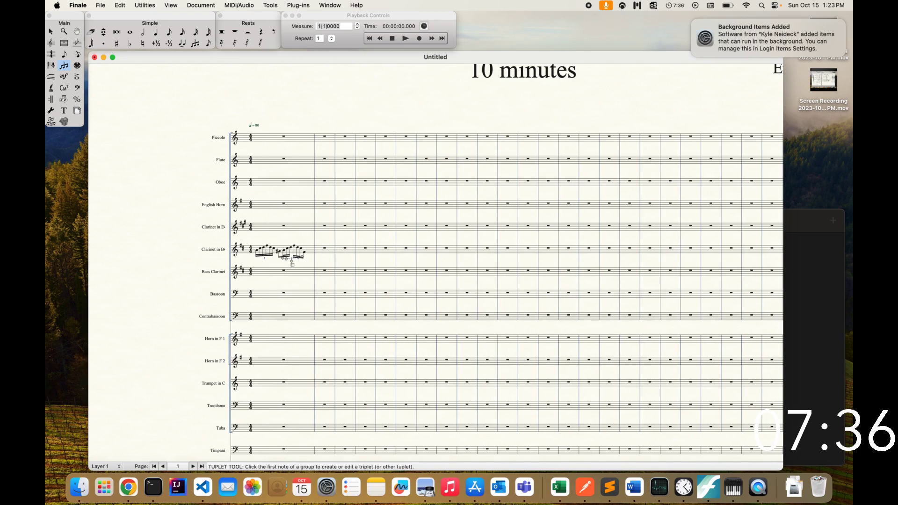
# Step: Insert an eighth rest after each clarinet sextuplet figure to complete measure 1 of Clarinet in B♭
pyautogui.click(169, 31)
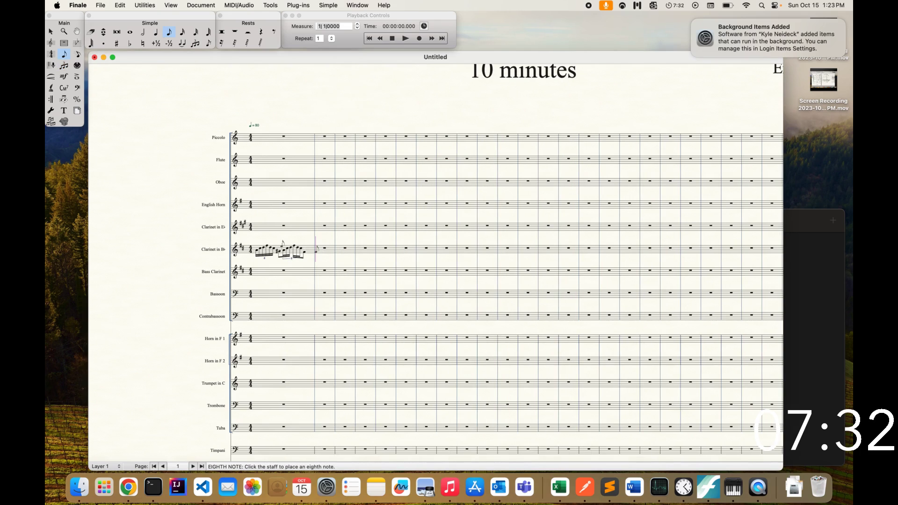
pyautogui.press('super+equal')
pyautogui.press('super+equal')
pyautogui.scroll(-3, 343, 293)
pyautogui.hscroll(2, 342, 293)
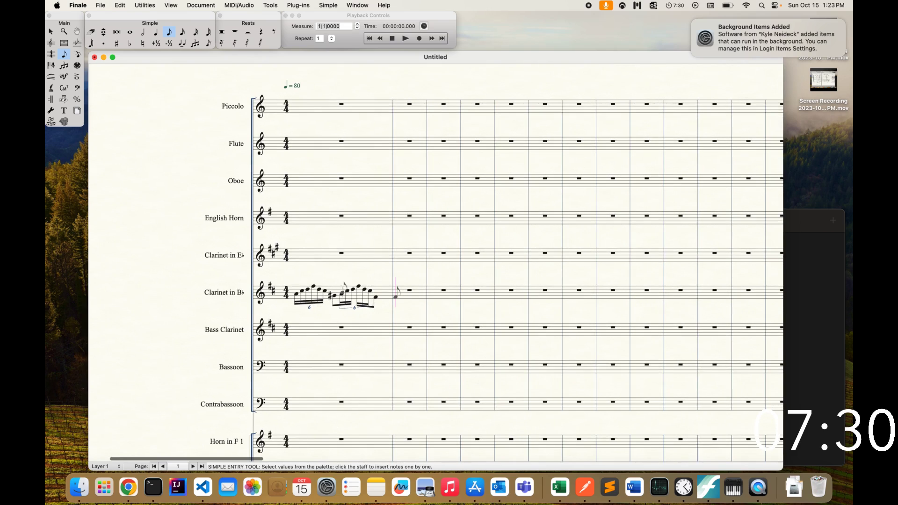
pyautogui.click(343, 290)
pyautogui.press('r')
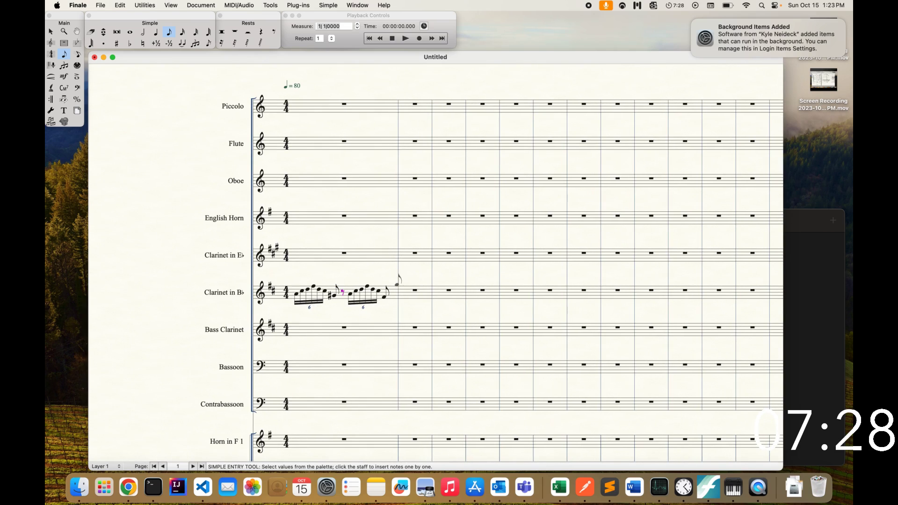
pyautogui.click(397, 283)
pyautogui.press('r')
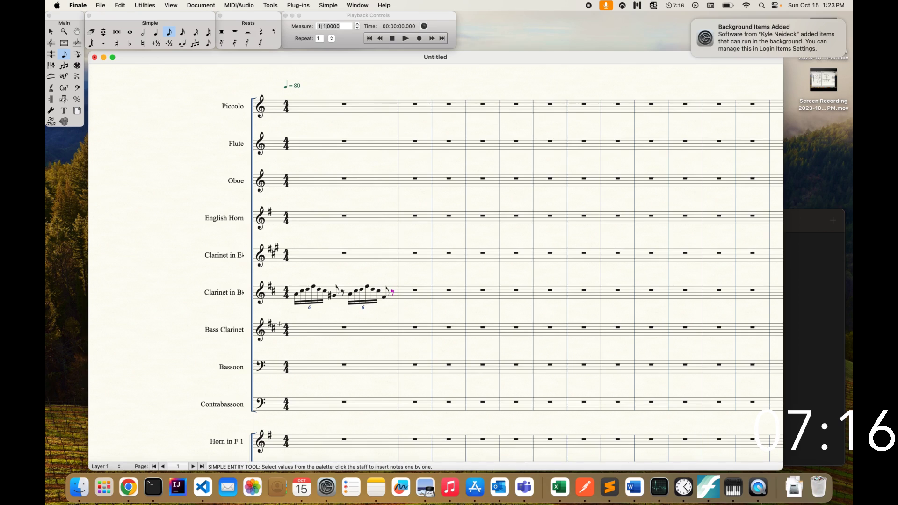
# Step: Switch to Layer 2 and enter an eighth rest at the start of the Clarinet in B♭ measure 1
pyautogui.click(105, 468)
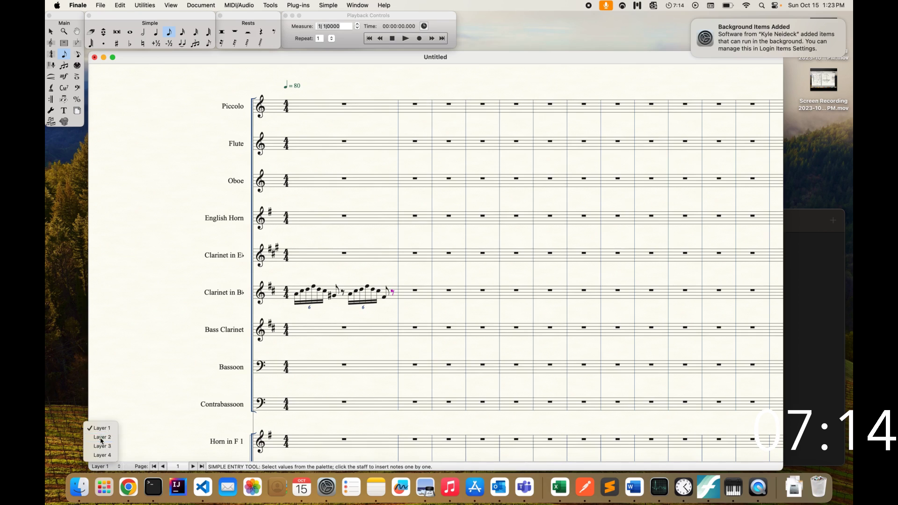
pyautogui.click(100, 436)
pyautogui.click(296, 304)
pyautogui.press('r')
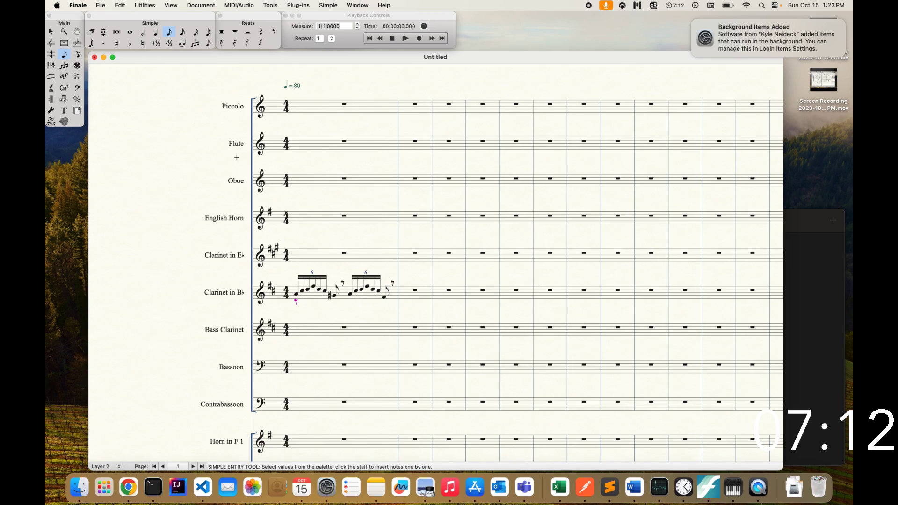
# Step: Enter a run of sixteenth notes after the Layer 2 rest in Clarinet in B♭, starting on a sharpened note
pyautogui.click(182, 33)
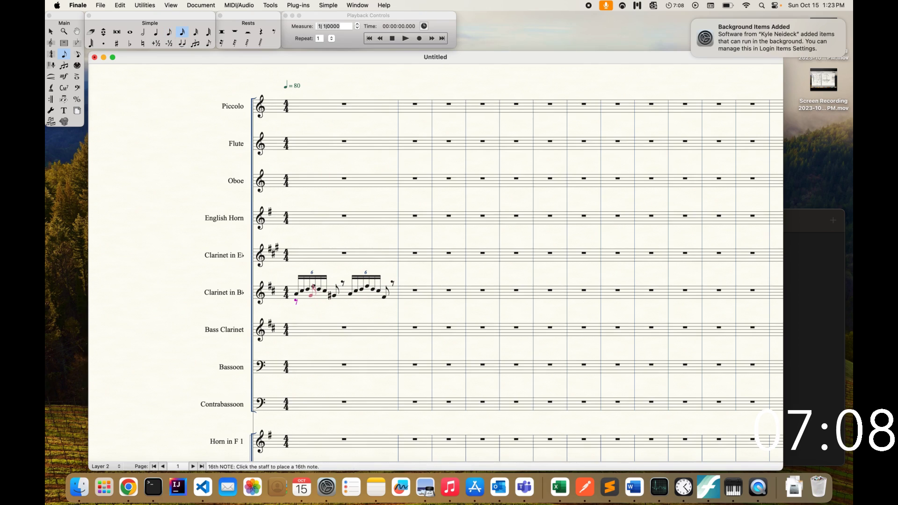
pyautogui.click(310, 295)
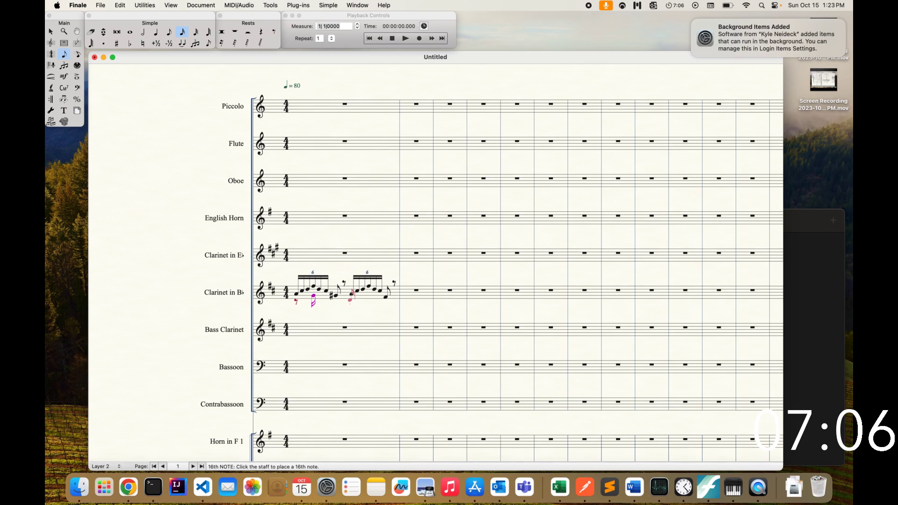
pyautogui.press('=')
pyautogui.press('Up')
pyautogui.press('Return')
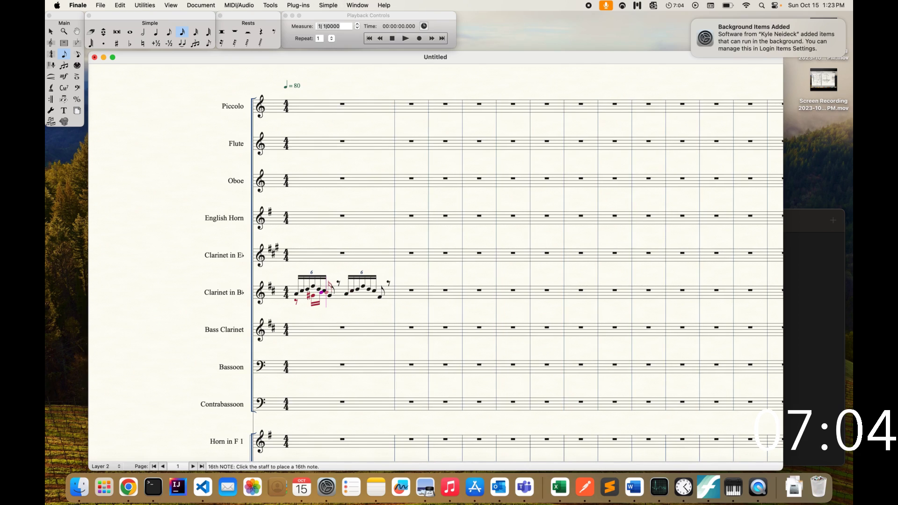
pyautogui.hotkey('alt', 'Up')
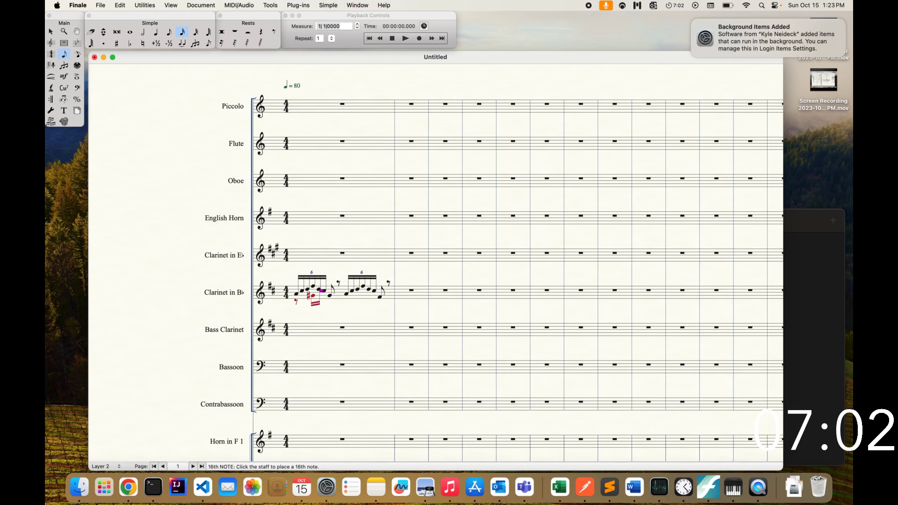
pyautogui.press('Return')
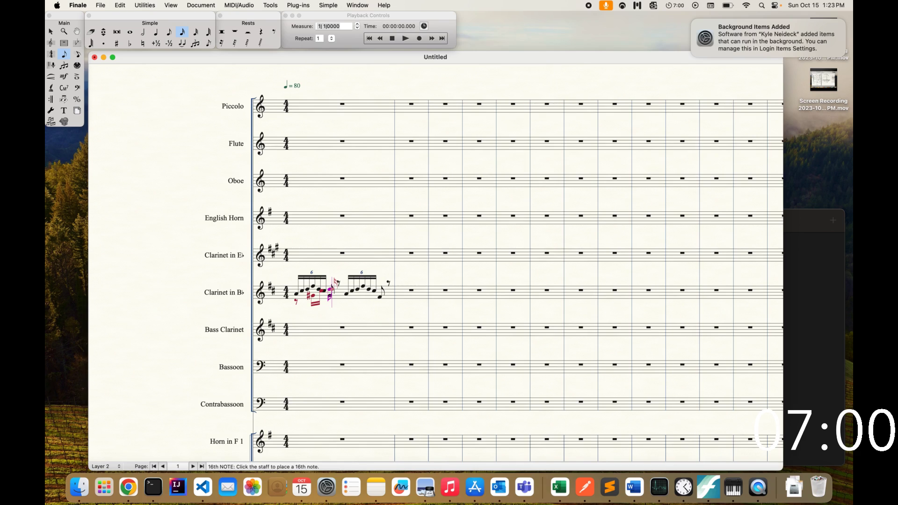
pyautogui.press('f')
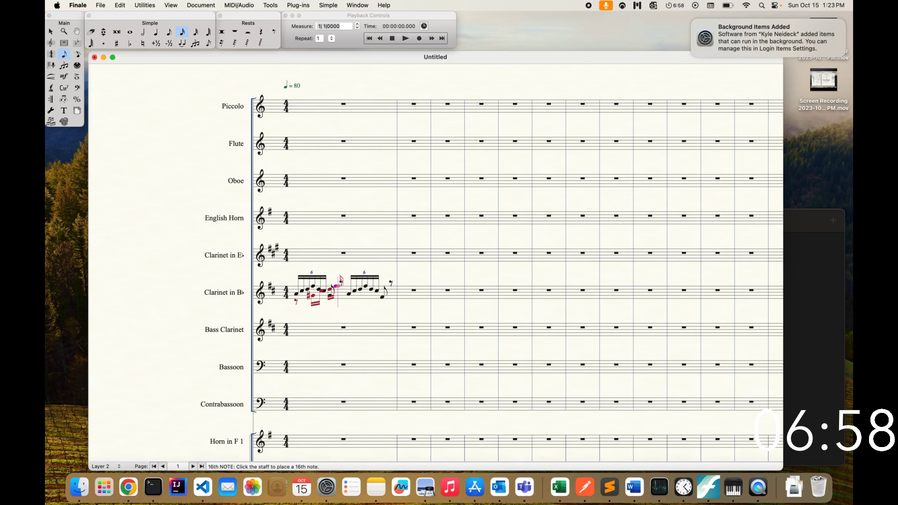
pyautogui.press('d')
pyautogui.press('c')
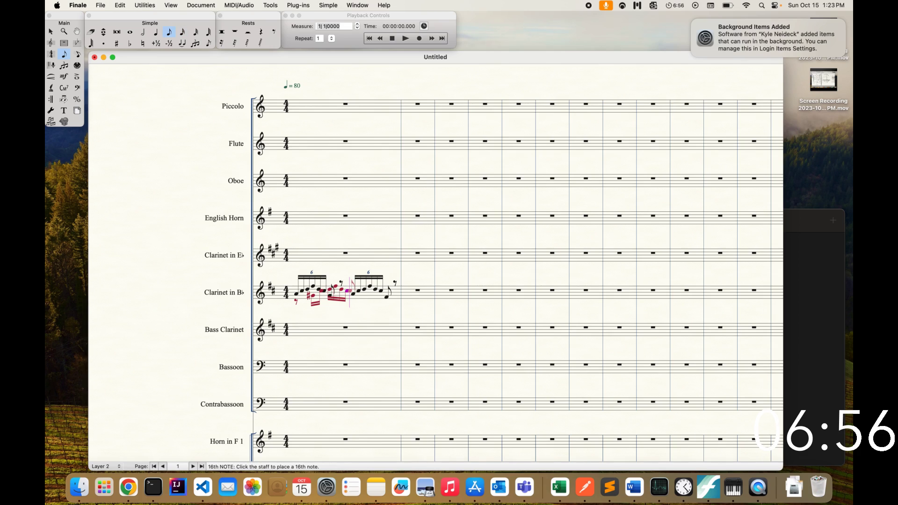
# Step: Continue Layer 2 of Clarinet in B♭ measure 1 with an eighth note and a second run of six sixteenth notes
pyautogui.press('a')
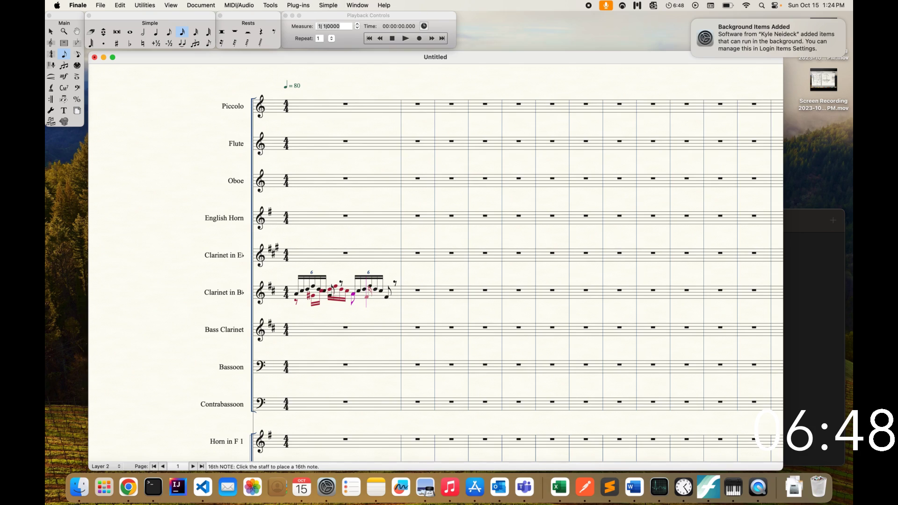
pyautogui.press('Return')
pyautogui.press('Up')
pyautogui.press('Up')
pyautogui.press('Up')
pyautogui.press('Up')
pyautogui.press('Return')
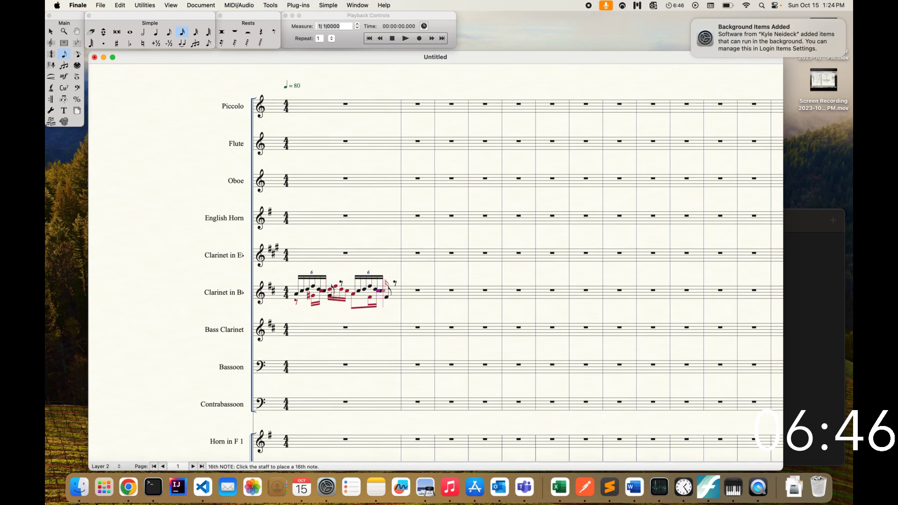
pyautogui.press('Up')
pyautogui.press('Return')
pyautogui.press('f')
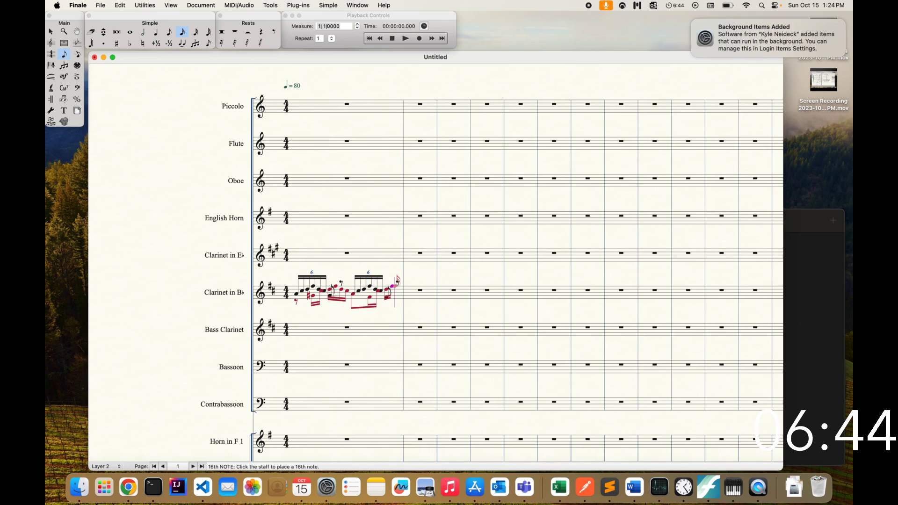
pyautogui.press('d')
pyautogui.press('c')
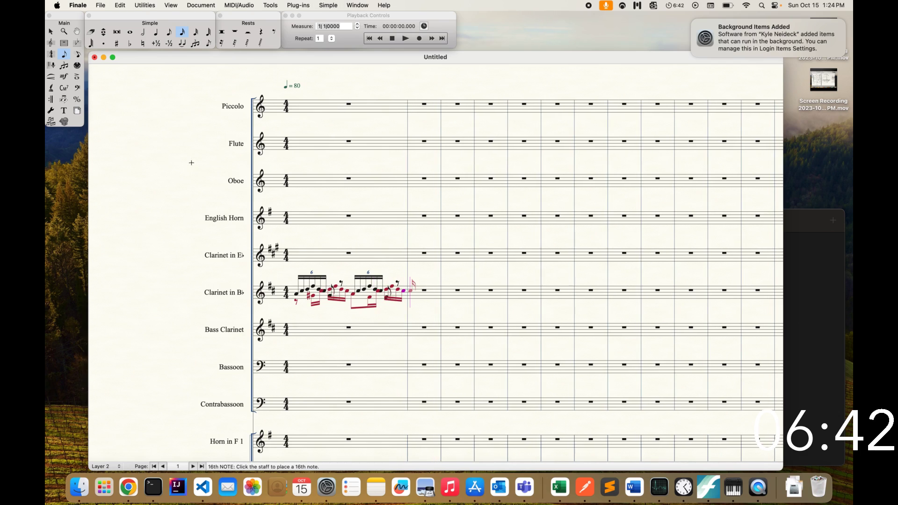
# Step: Turn both Layer 2 sixteenth-note runs in Clarinet in B♭ into tuplets of 6 sixteenths in the space of 4 sixteenths
pyautogui.click(64, 65)
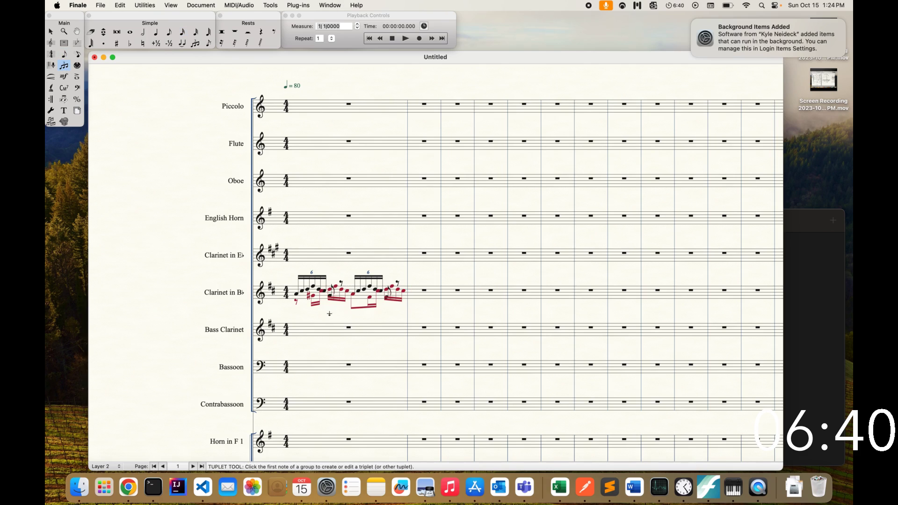
pyautogui.click(312, 302)
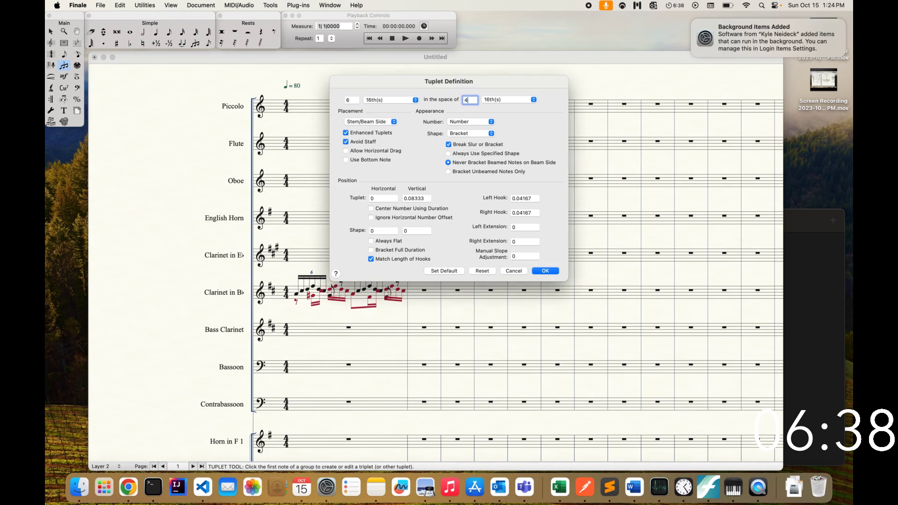
pyautogui.press('Return')
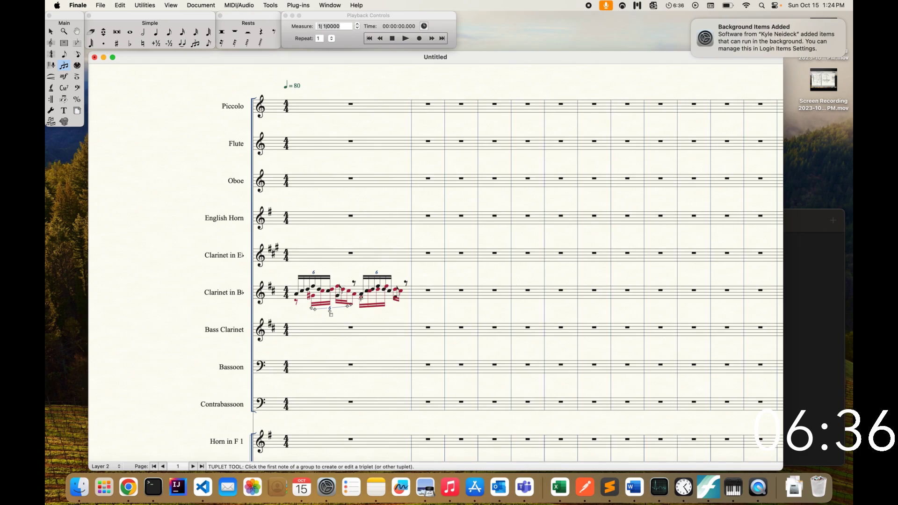
pyautogui.click(360, 300)
pyautogui.press('Return')
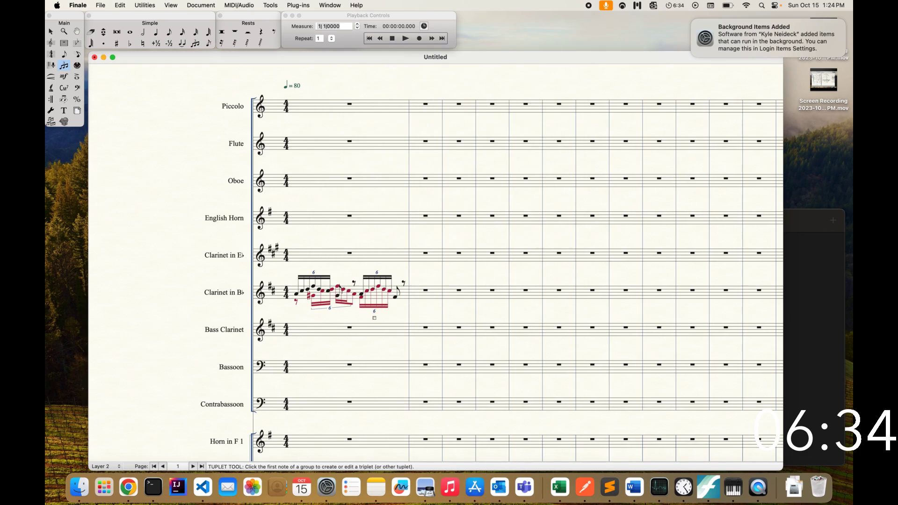
# Step: Change Layer 2's opening rest to a quarter rest and insert an eighth rest before its second sextuplet
pyautogui.click(156, 33)
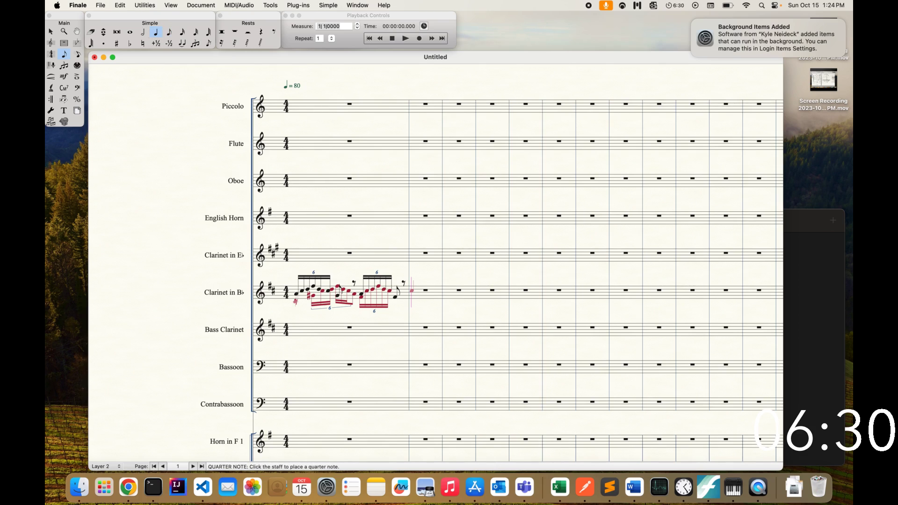
pyautogui.click(296, 302)
pyautogui.press('r')
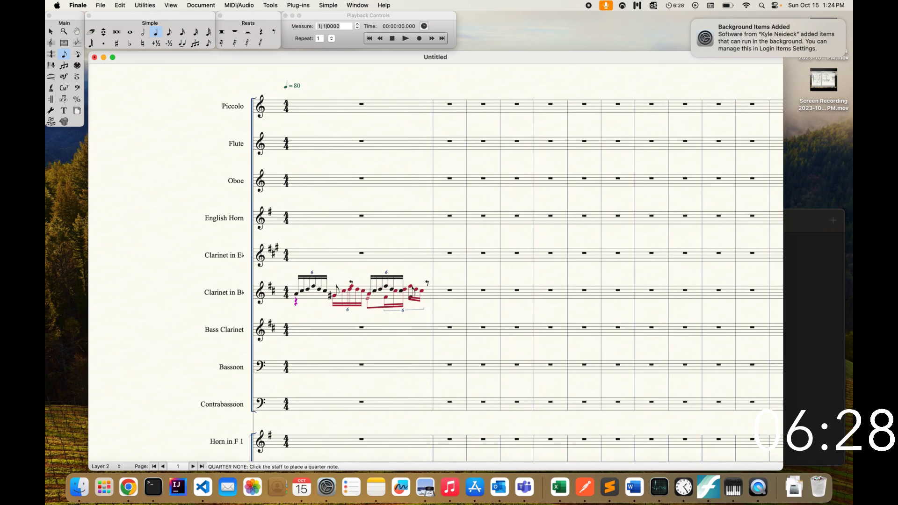
pyautogui.click(169, 32)
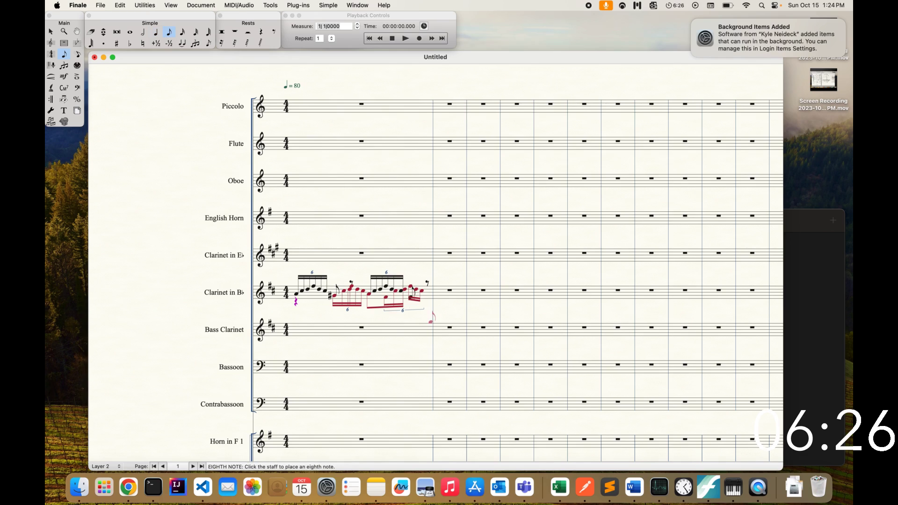
pyautogui.click(384, 299)
pyautogui.press('r')
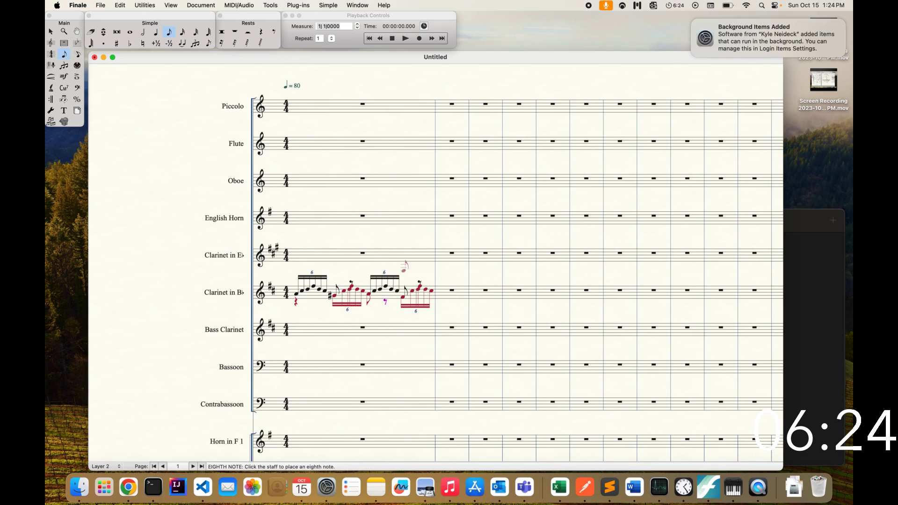
# Step: Draw a slur over each of the four sextuplet figures in both layers of Clarinet in B♭ measure 1
pyautogui.click(50, 32)
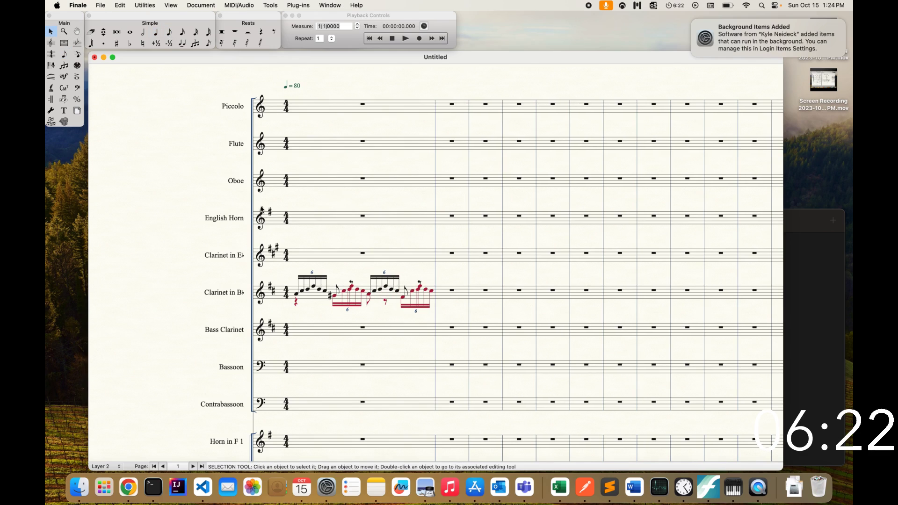
pyautogui.click(51, 78)
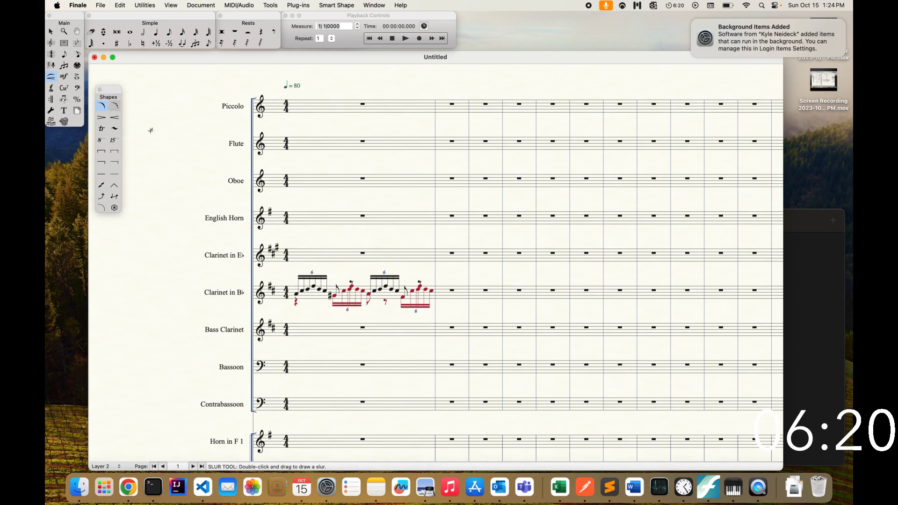
pyautogui.click(297, 287)
pyautogui.moveTo(298, 288); pyautogui.dragTo(337, 287)
pyautogui.click(369, 282)
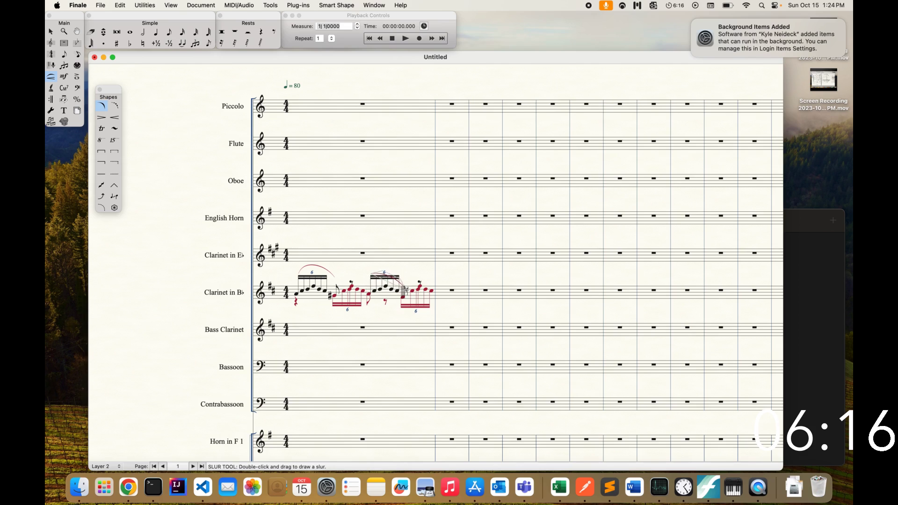
pyautogui.moveTo(403, 290); pyautogui.dragTo(403, 291)
pyautogui.click(333, 306)
pyautogui.moveTo(332, 306); pyautogui.dragTo(429, 309)
pyautogui.click(404, 300)
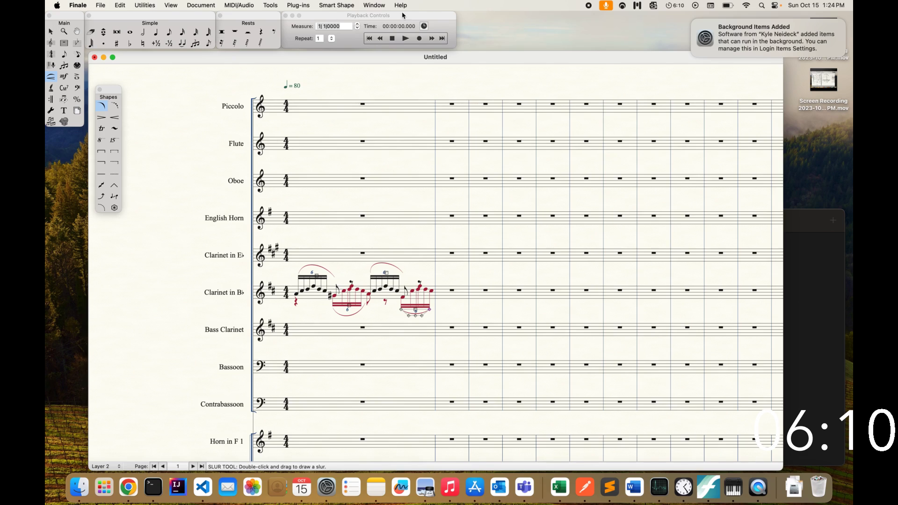
# Step: Play back the clarinet figure in measure 1 and stop playback
pyautogui.click(405, 38)
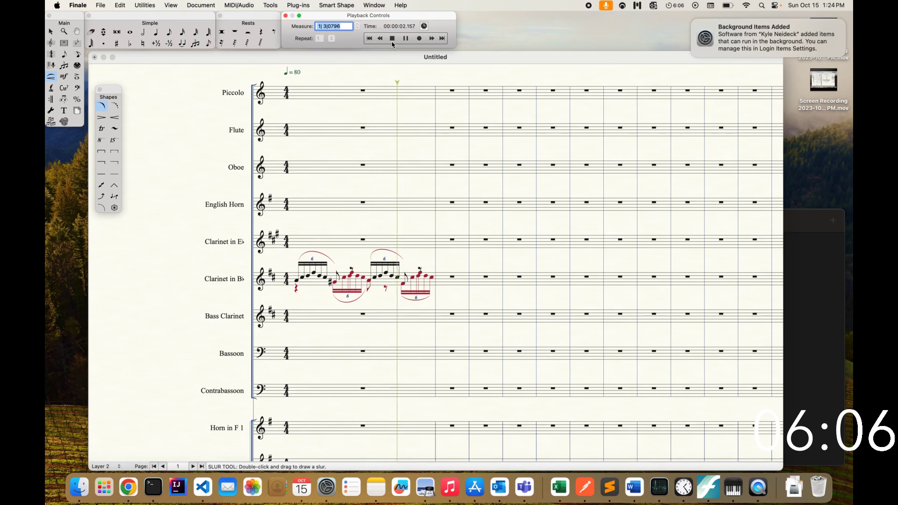
pyautogui.click(391, 38)
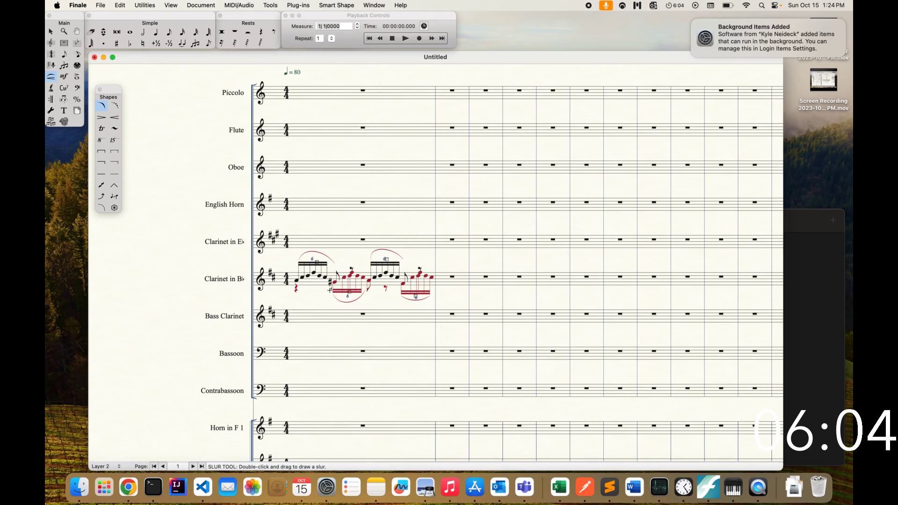
pyautogui.press('Escape')
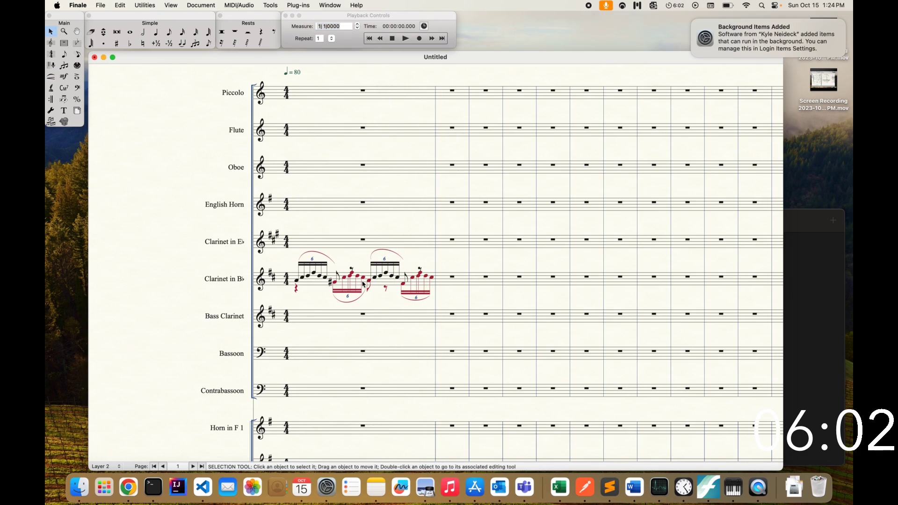
# Step: Copy Clarinet in B♭ measure 1 into measures 2 and 3 of the same staff
pyautogui.click(364, 284)
pyautogui.click(452, 283)
pyautogui.press('super+v')
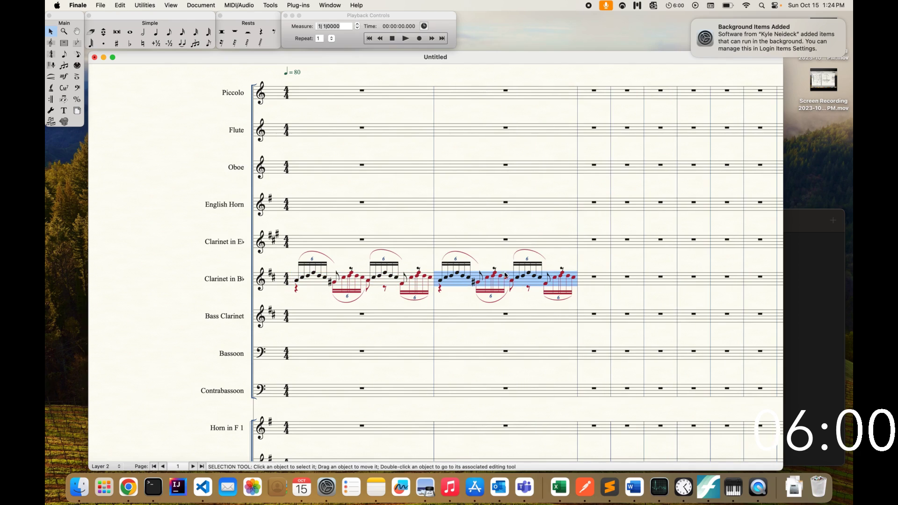
pyautogui.click(598, 289)
pyautogui.press('super+v')
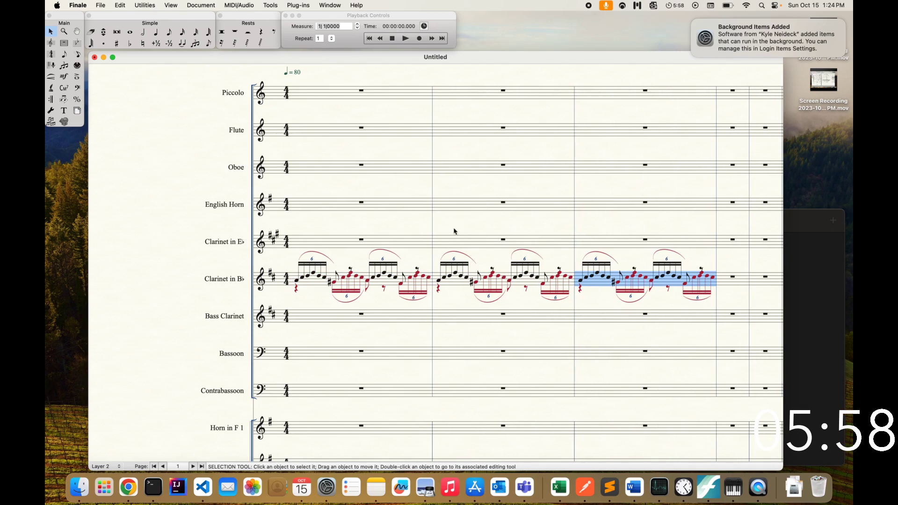
pyautogui.click(465, 216)
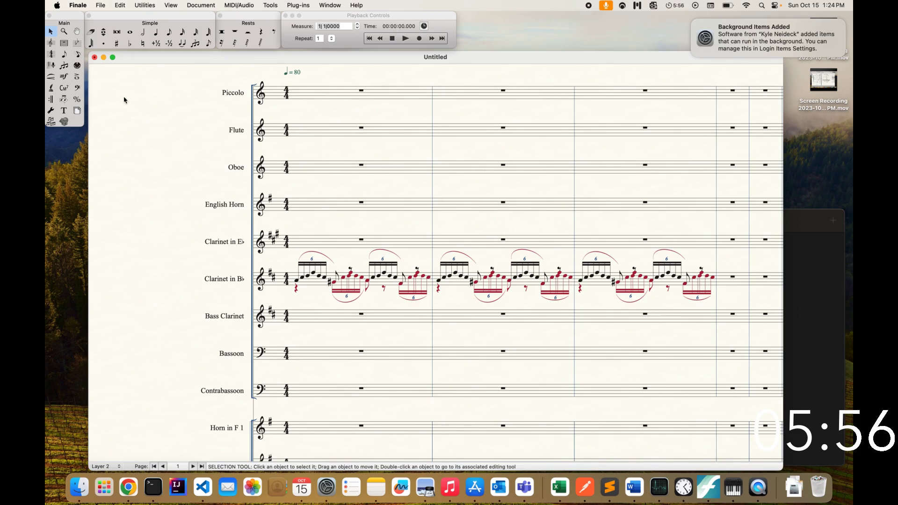
# Step: Attach a p dynamic to the beginning of Clarinet in B♭ measure 1
pyautogui.click(63, 77)
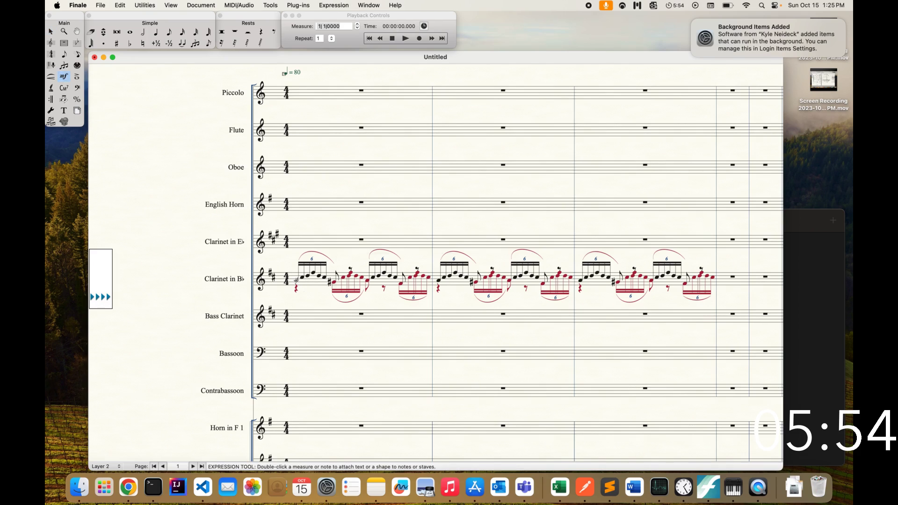
pyautogui.doubleClick(505, 248)
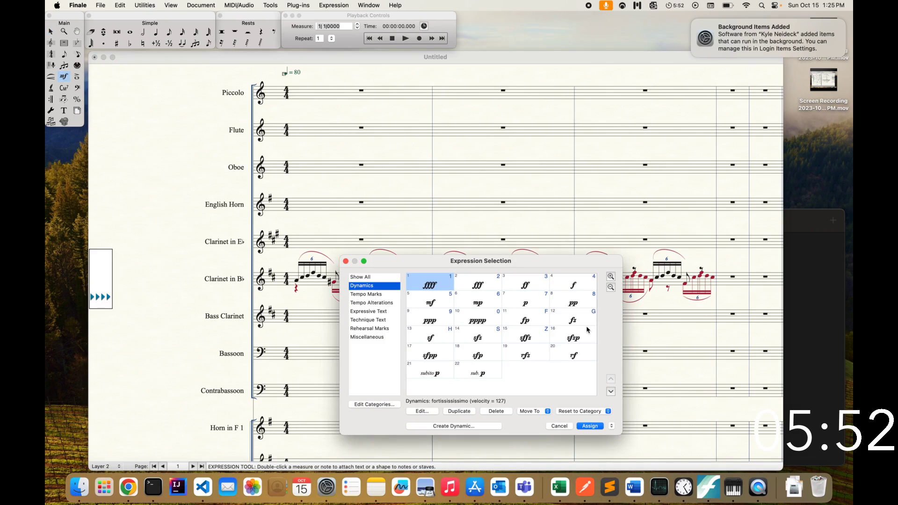
pyautogui.doubleClick(525, 301)
# Step: In Layer 1, fill Violin II measure 1 with sixteenth notes alternating between G and E, starting on G
pyautogui.scroll(-3, 422, 330)
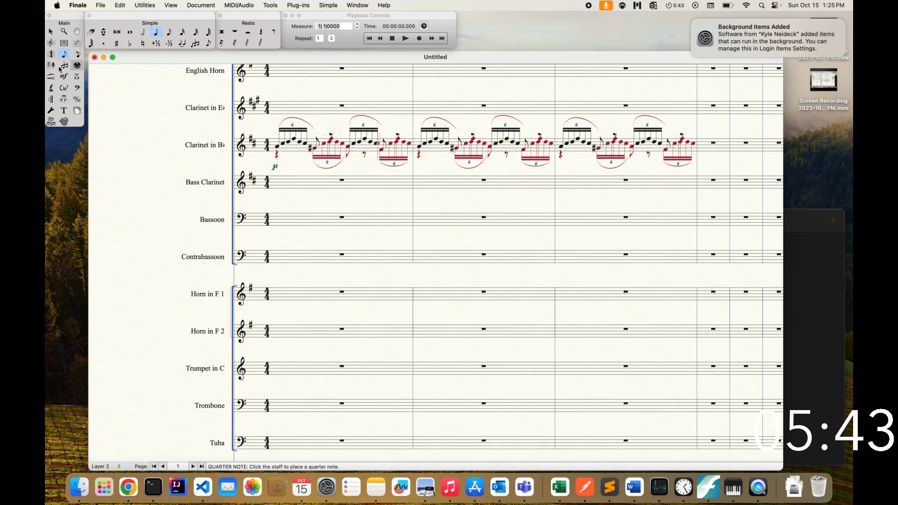
pyautogui.click(106, 467)
pyautogui.click(102, 427)
pyautogui.scroll(-15, 319, 428)
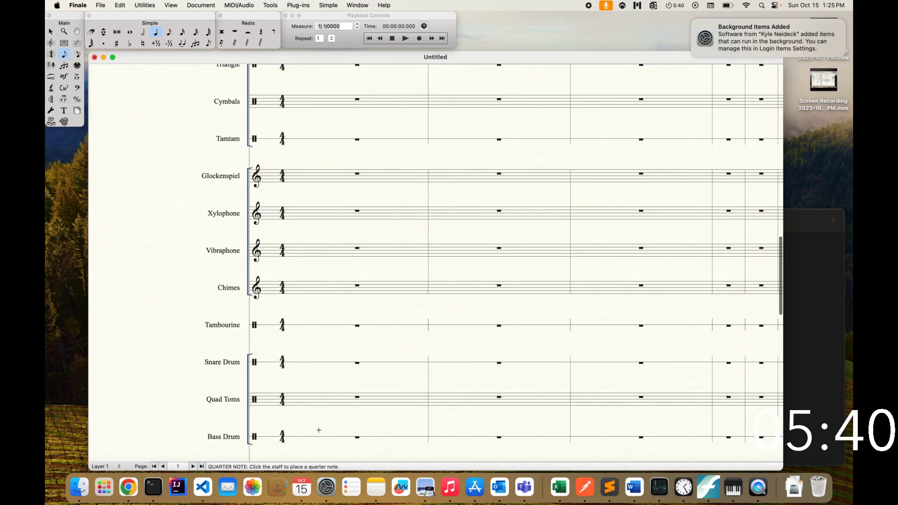
pyautogui.hscroll(2, 319, 430)
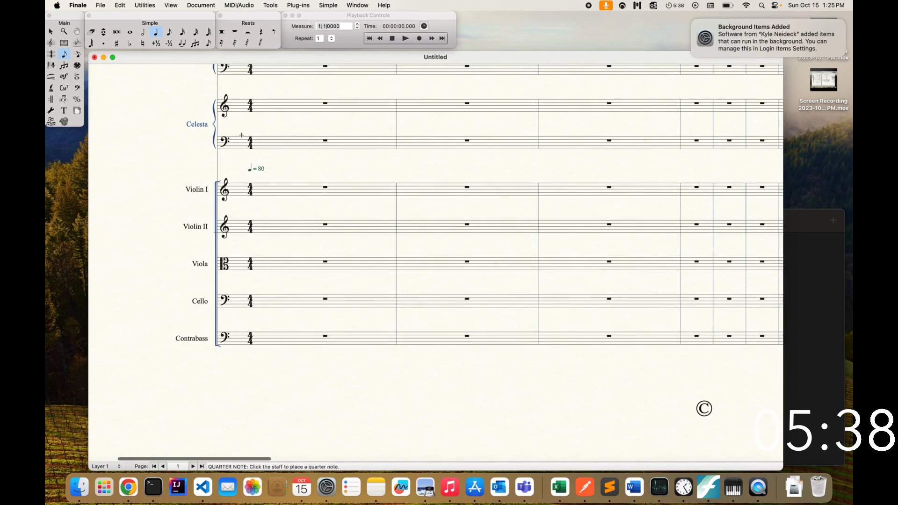
pyautogui.click(185, 35)
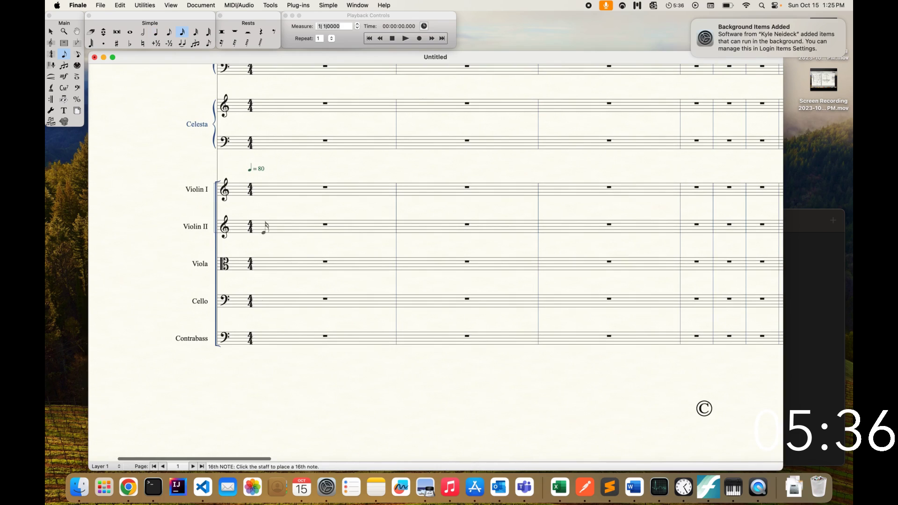
pyautogui.press('Down')
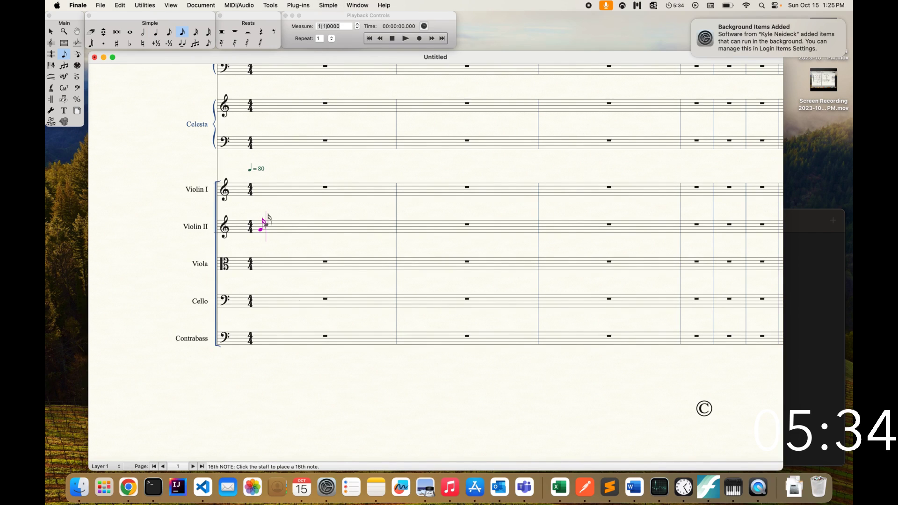
pyautogui.press('Down')
pyautogui.press('e')
pyautogui.press('g')
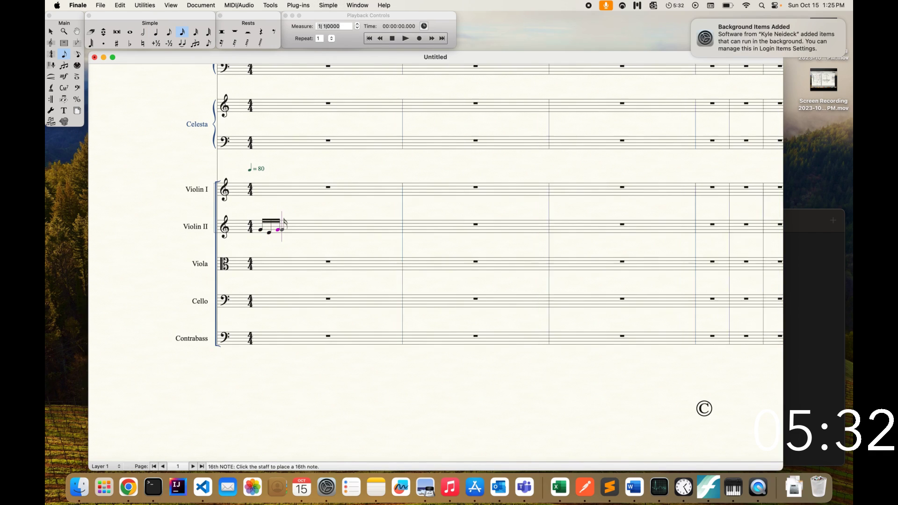
pyautogui.press('e')
pyautogui.press('g')
pyautogui.press('e')
pyautogui.press('g')
pyautogui.press('e')
pyautogui.press('g')
pyautogui.press('e')
pyautogui.press('g')
pyautogui.press('e')
pyautogui.press('g')
pyautogui.press('e')
pyautogui.press('g')
pyautogui.press('e')
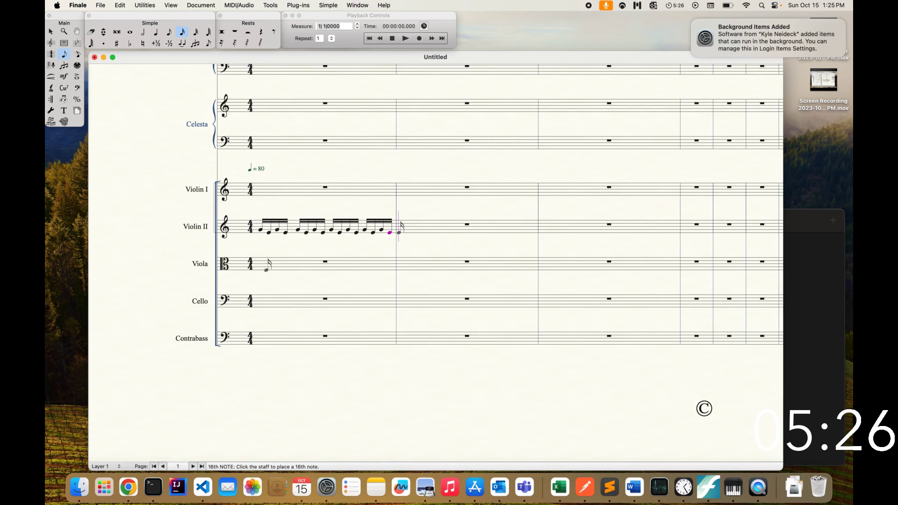
# Step: Fill Viola measure 1 with sixteenth notes alternating between C and G, starting on C
pyautogui.click(260, 264)
pyautogui.click(270, 268)
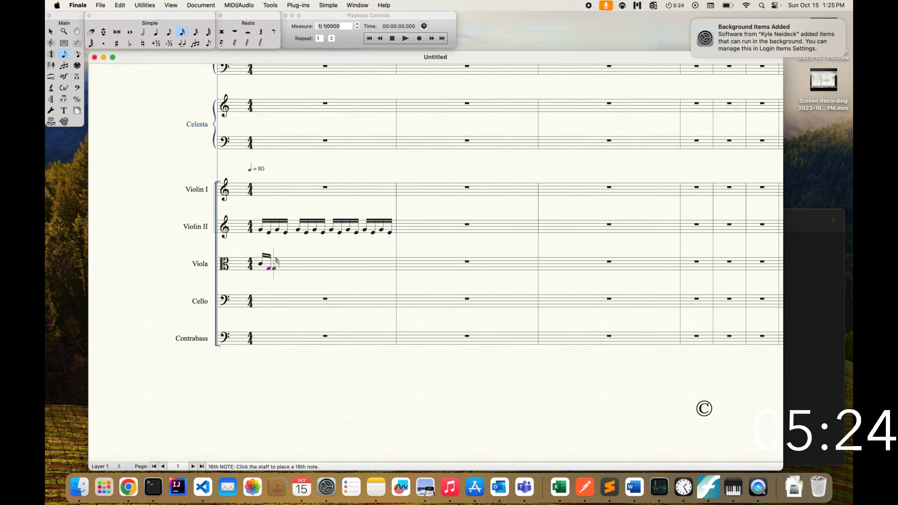
pyautogui.click(277, 264)
pyautogui.click(285, 269)
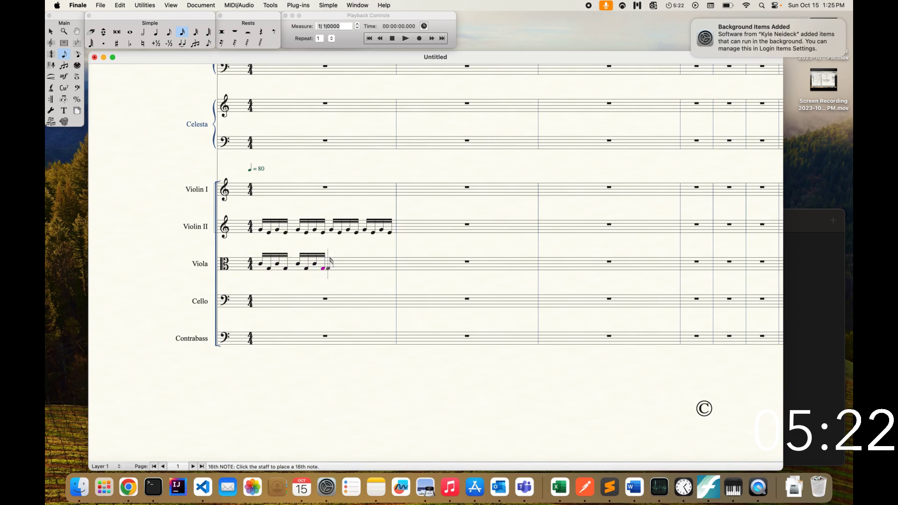
pyautogui.press('c')
pyautogui.press('g')
pyautogui.press('c')
pyautogui.press('g')
pyautogui.press('c')
pyautogui.press('g')
pyautogui.press('c')
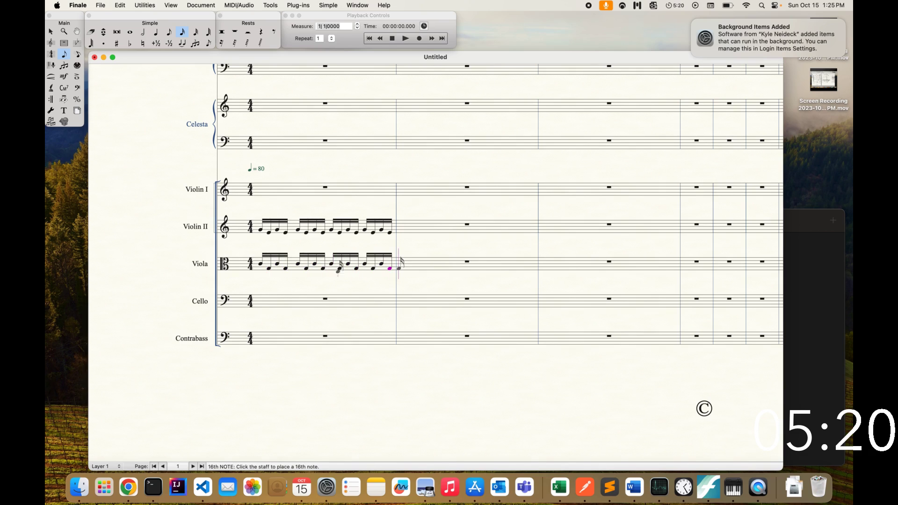
pyautogui.click(50, 31)
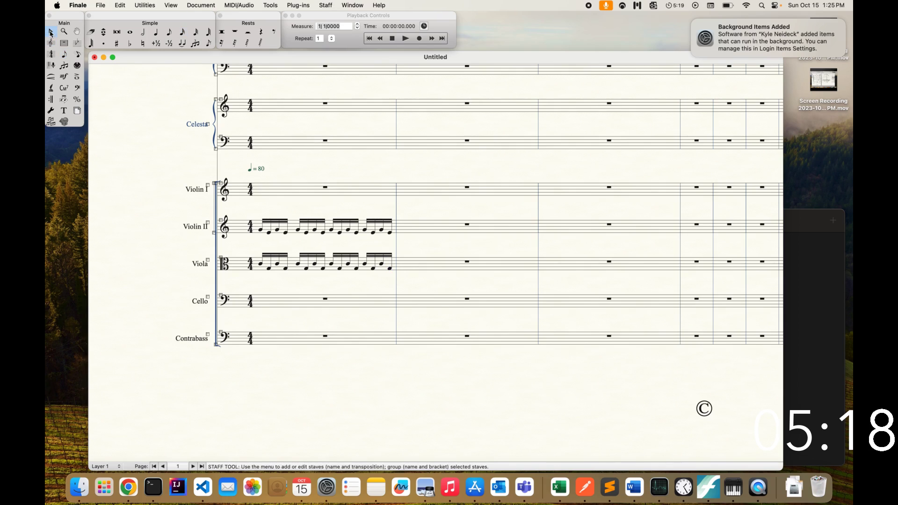
# Step: Copy measure 1 of Violin II and Viola into measures 2 and 3 of the same staves
pyautogui.click(320, 225)
pyautogui.keyDown('shift'); pyautogui.click(319, 266); pyautogui.keyUp('shift')
pyautogui.click(456, 233)
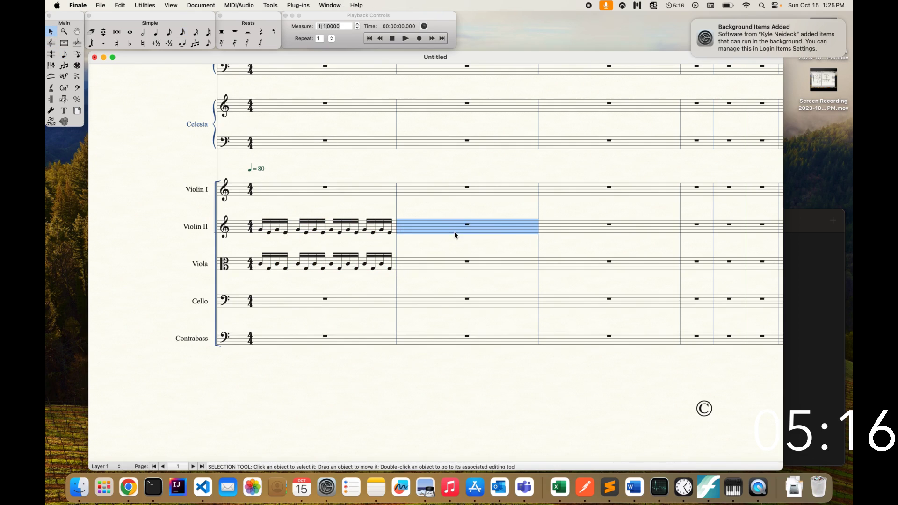
pyautogui.press('super+v')
pyautogui.click(608, 224)
pyautogui.press('super+v')
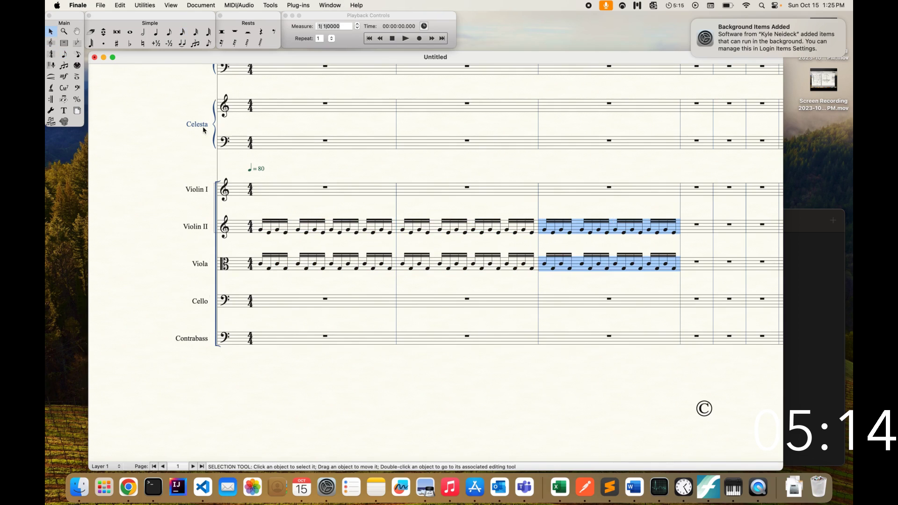
# Step: Add a slur under the sixteenth notes of each of measures 1 to 3 in Violin II and Viola
pyautogui.click(50, 77)
pyautogui.moveTo(262, 224)
pyautogui.mouseDown()
pyautogui.moveTo(390, 235)
pyautogui.moveTo(673, 234)
pyautogui.mouseUp()
pyautogui.moveTo(261, 262); pyautogui.dragTo(673, 268)
pyautogui.scroll(1, 649, 241)
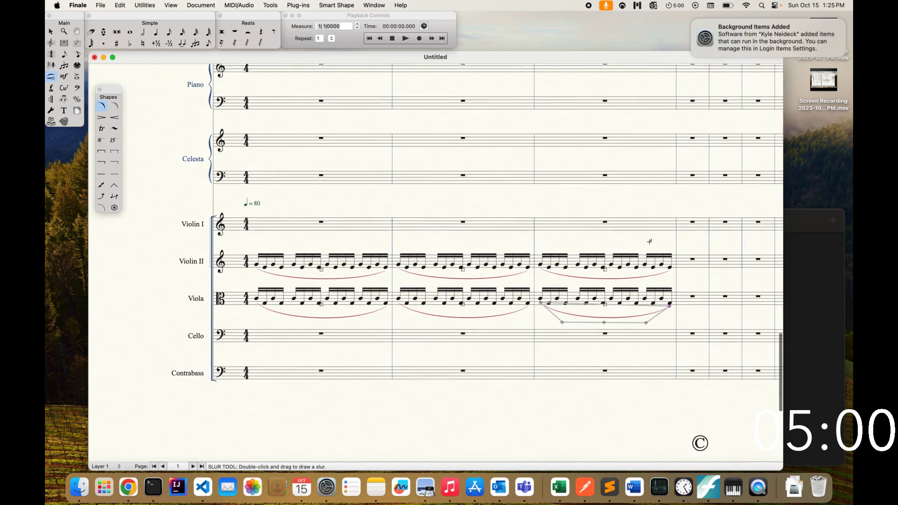
# Step: Attach a p dynamic to the beginning of measure 1 in both Violin II and Viola
pyautogui.scroll(8, 649, 242)
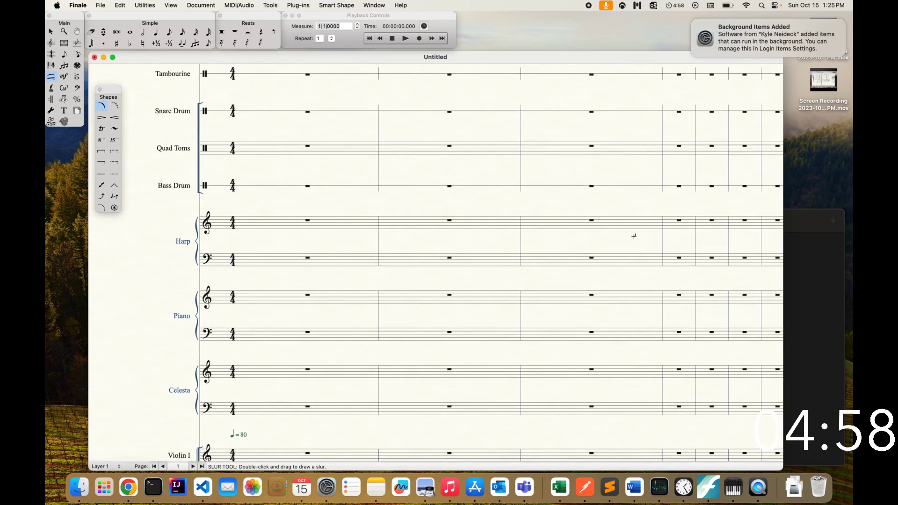
pyautogui.scroll(20, 566, 186)
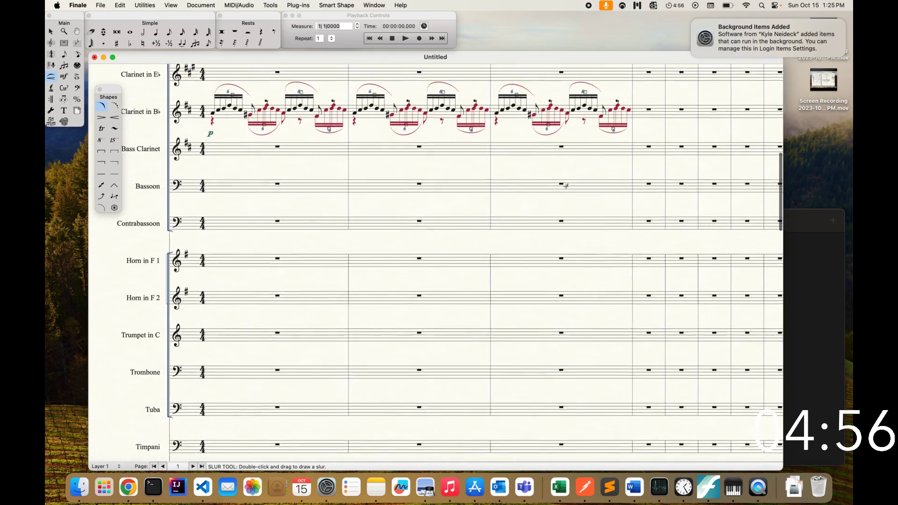
pyautogui.scroll(-20, 566, 186)
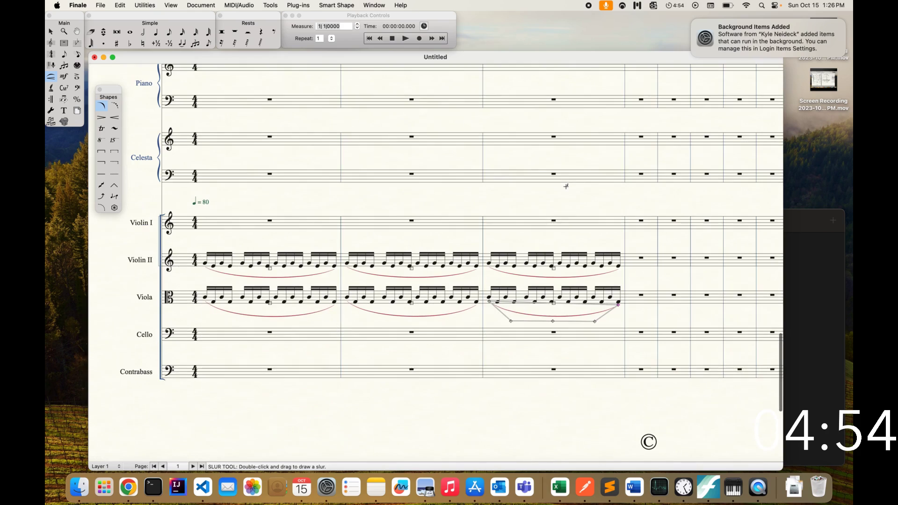
pyautogui.click(65, 77)
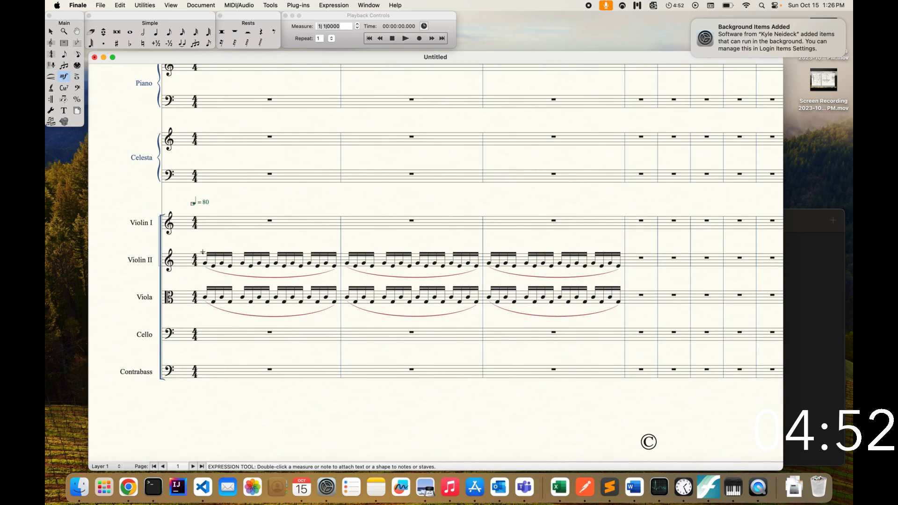
pyautogui.doubleClick(445, 276)
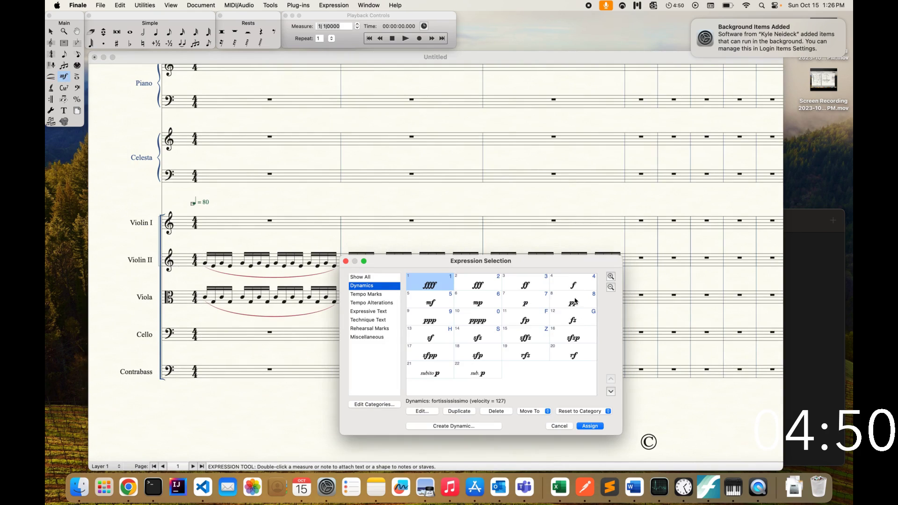
pyautogui.doubleClick(525, 304)
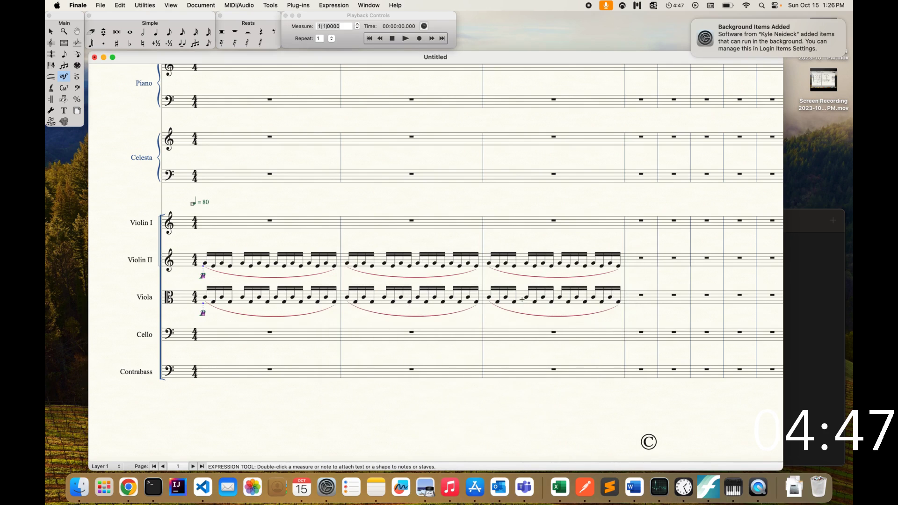
# Step: Play the score back from measure 1 to hear the clarinet and strings together, and stop in measure 2
pyautogui.click(406, 40)
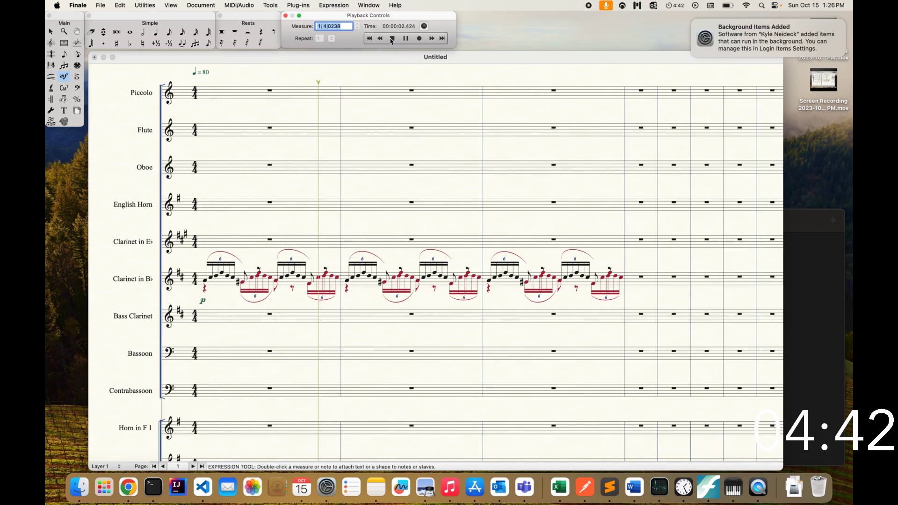
pyautogui.click(392, 38)
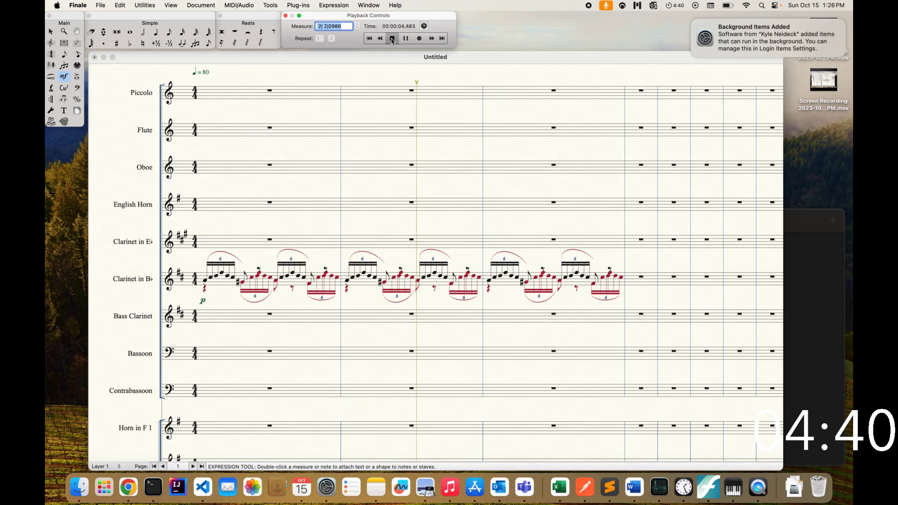
pyautogui.scroll(-2, 451, 364)
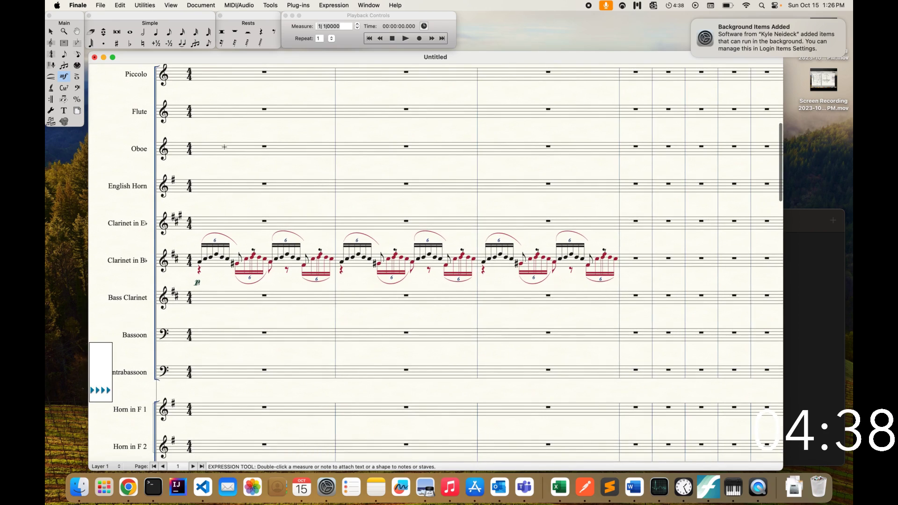
# Step: In Oboe Layer 1, enter quarter notes G, F♯, G, E in measure 1 and G on beat 1 of measure 2
pyautogui.click(156, 32)
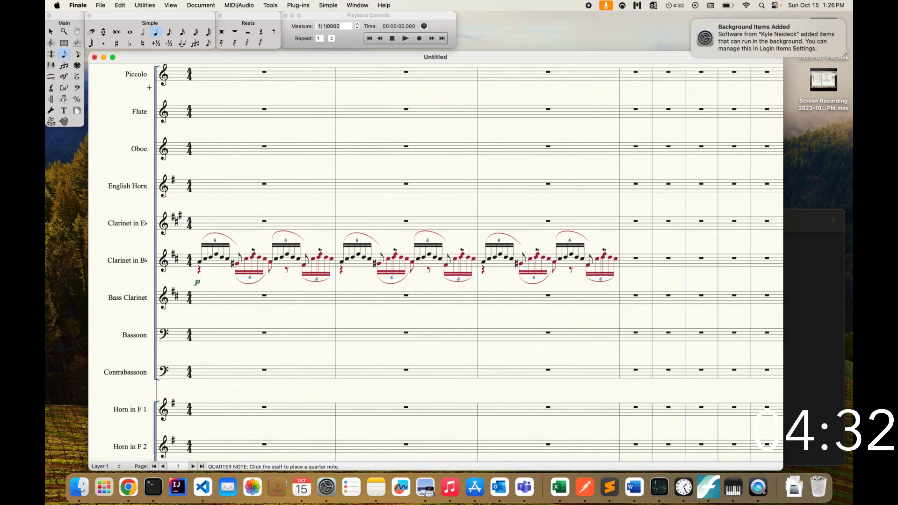
pyautogui.hscroll(-1, 434, 262)
pyautogui.scroll(1, 435, 262)
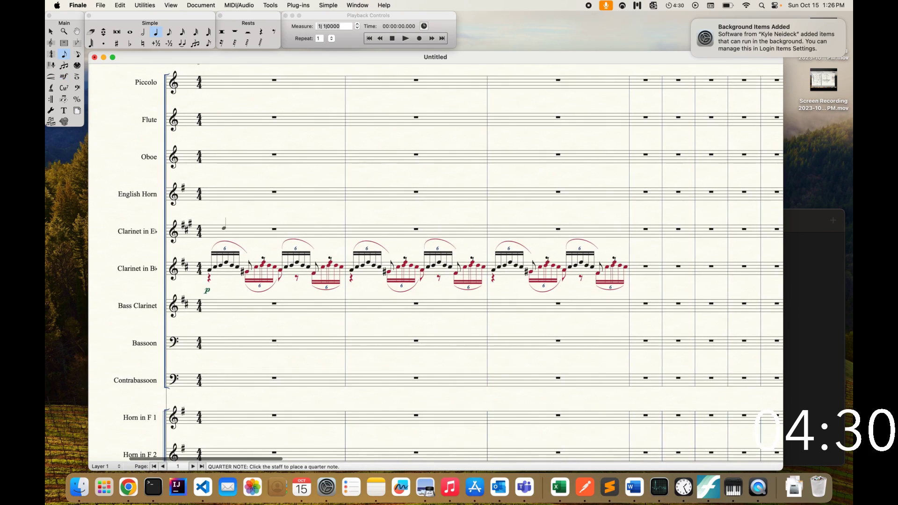
pyautogui.scroll(2, 224, 228)
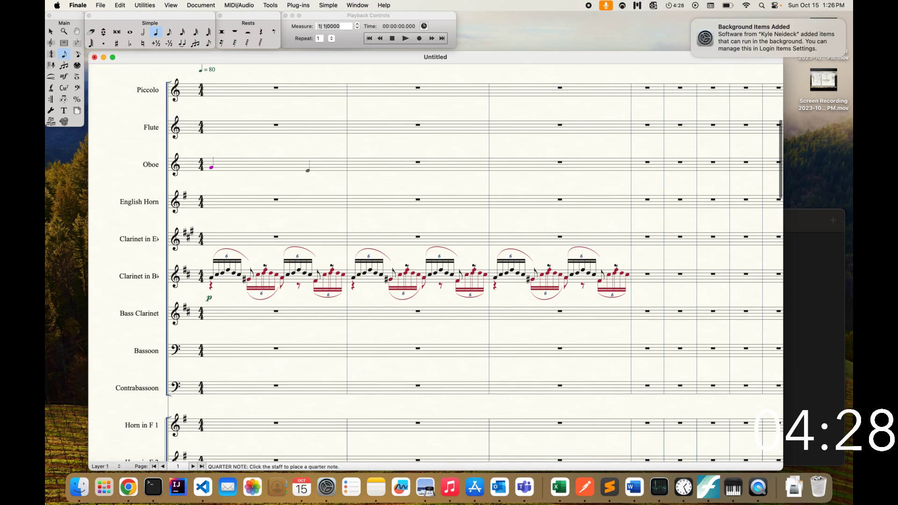
pyautogui.click(248, 168)
pyautogui.press('+')
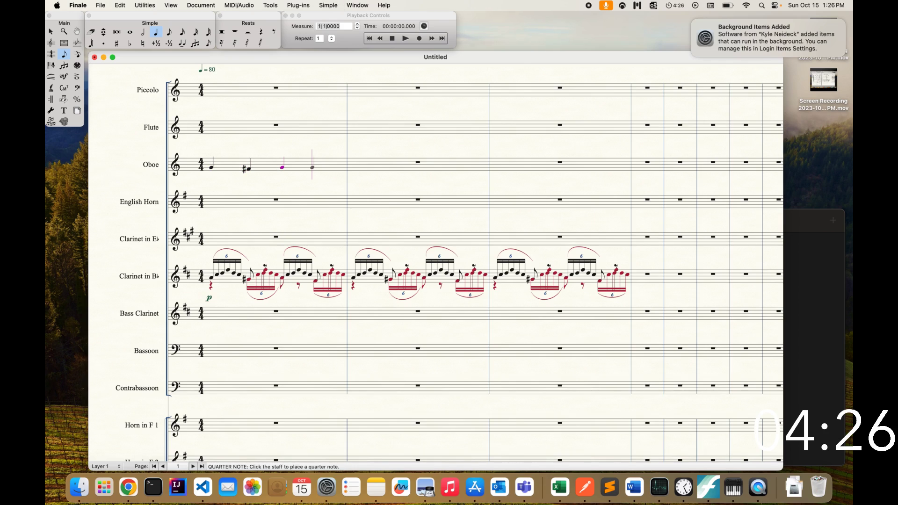
pyautogui.click(314, 170)
pyautogui.click(390, 168)
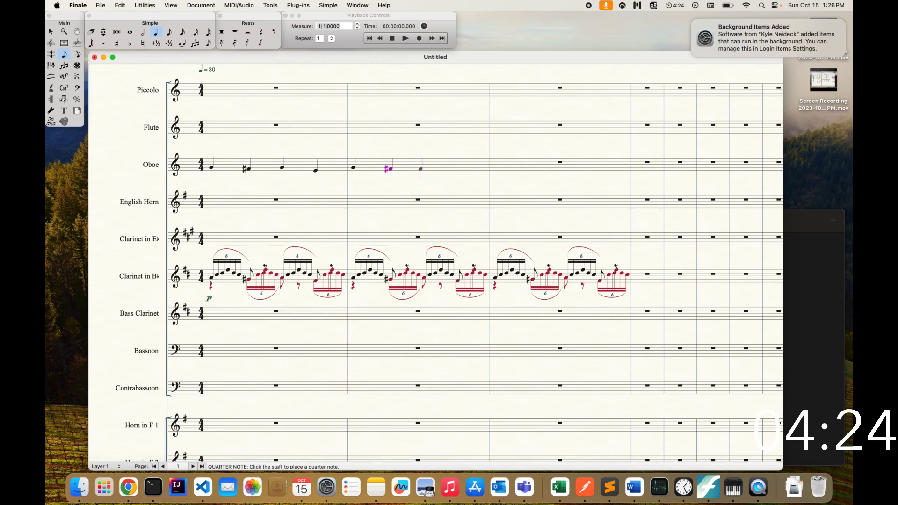
pyautogui.click(422, 167)
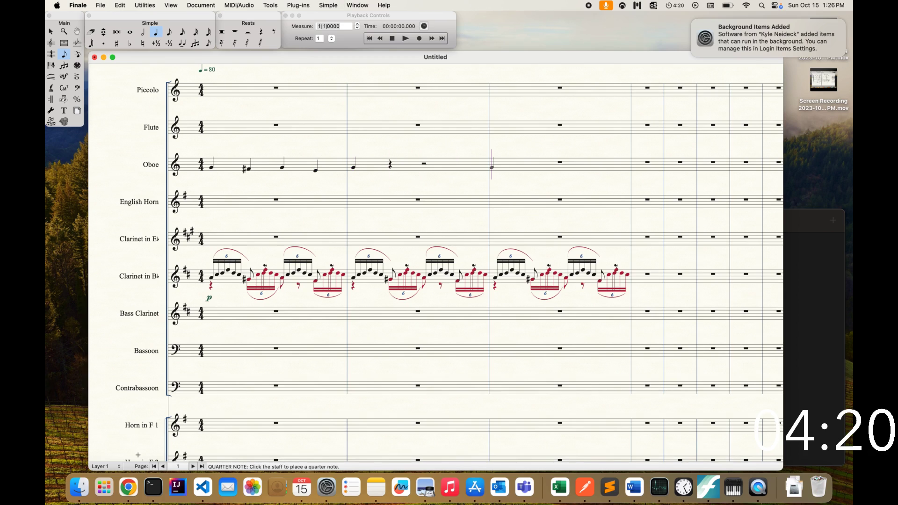
# Step: In Layer 2, fill Oboe measure 2 with quarter notes G, F♯, G and E
pyautogui.click(106, 466)
pyautogui.click(101, 438)
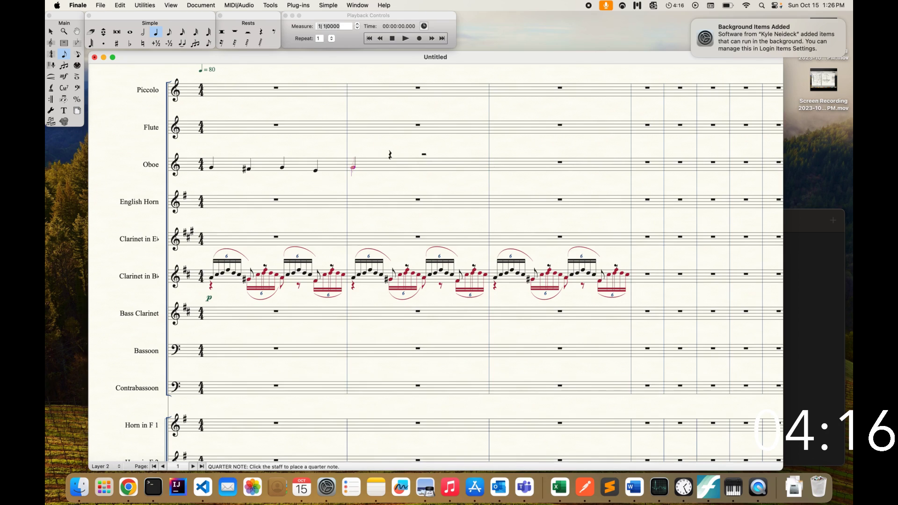
pyautogui.click(352, 167)
pyautogui.press('+')
pyautogui.click(424, 167)
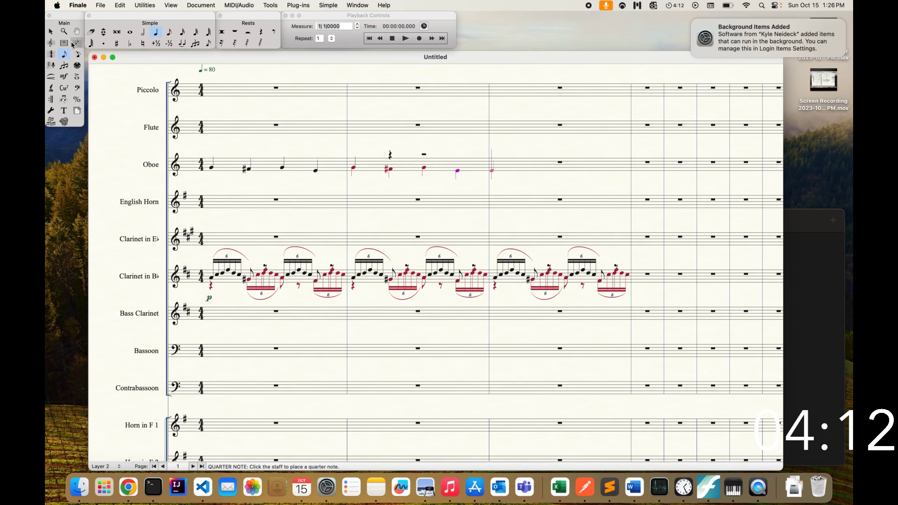
# Step: Slur the Oboe line from the first note of measure 1 to the first note of measure 2
pyautogui.click(50, 76)
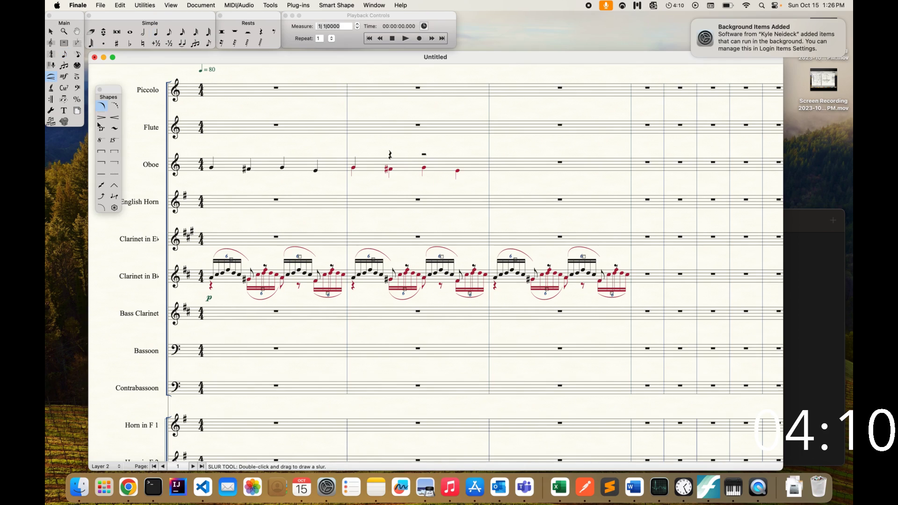
pyautogui.moveTo(212, 167); pyautogui.dragTo(356, 161)
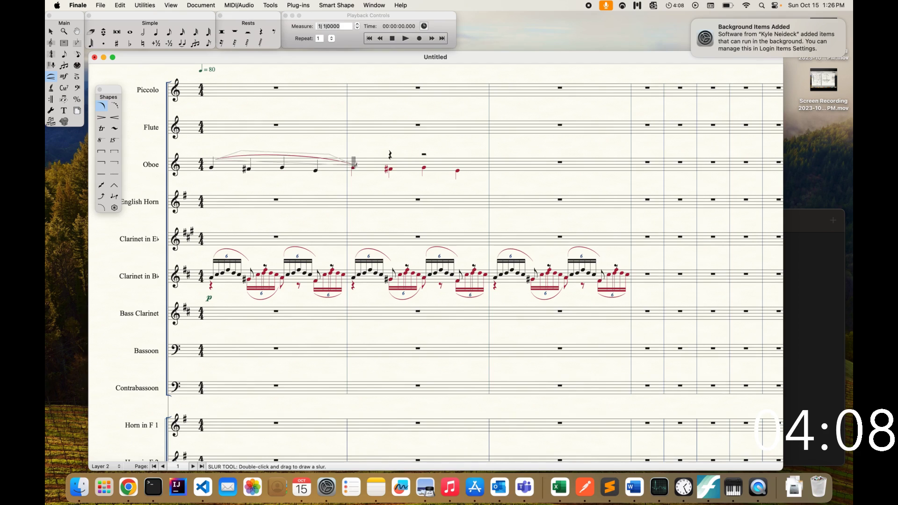
pyautogui.press('Escape')
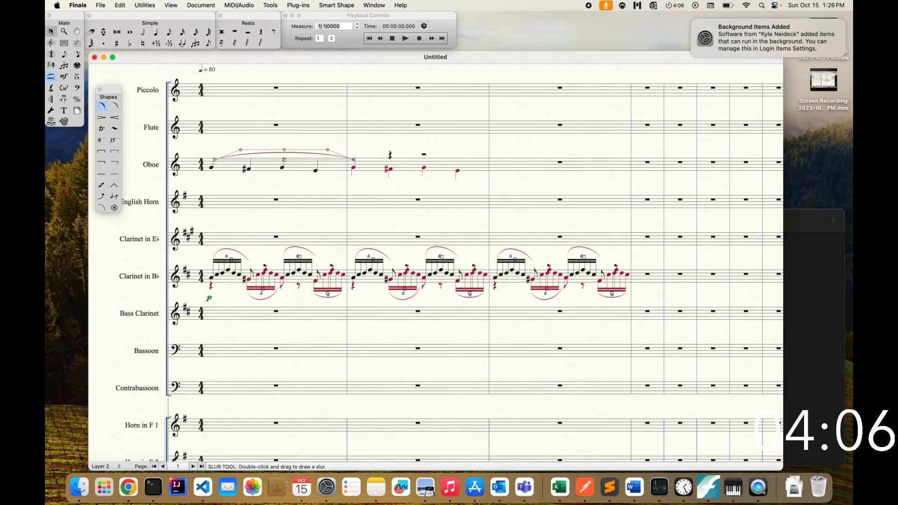
# Step: Copy Oboe measure 2 into measure 3 and swap the contents of Layers 1 and 2 there
pyautogui.click(412, 168)
pyautogui.moveTo(412, 168); pyautogui.dragTo(525, 164)
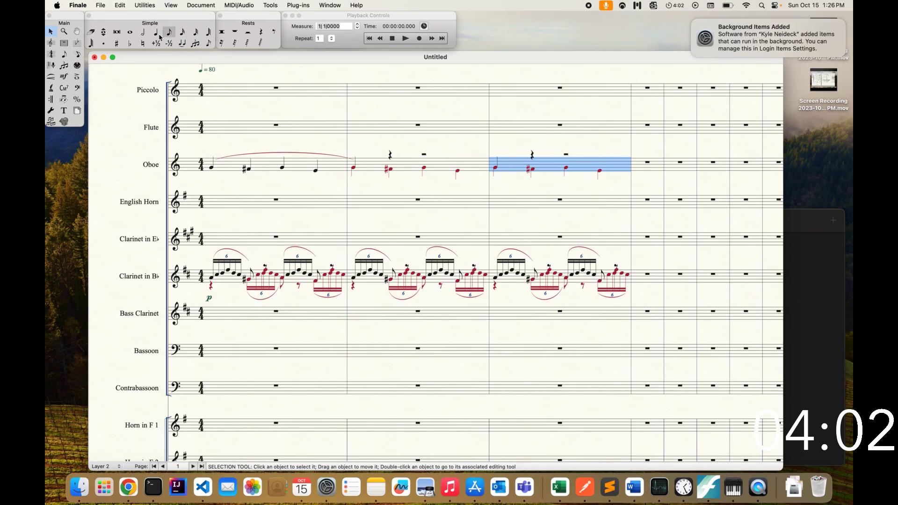
pyautogui.click(120, 7)
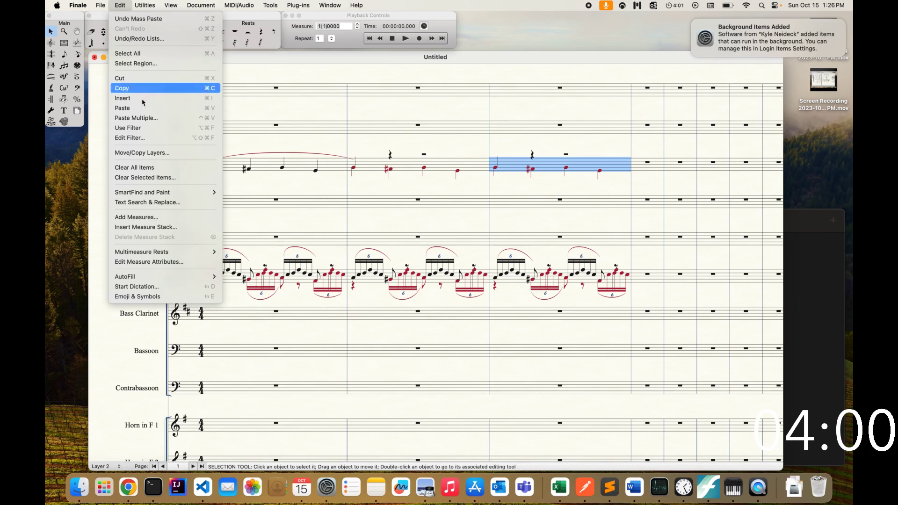
pyautogui.click(138, 154)
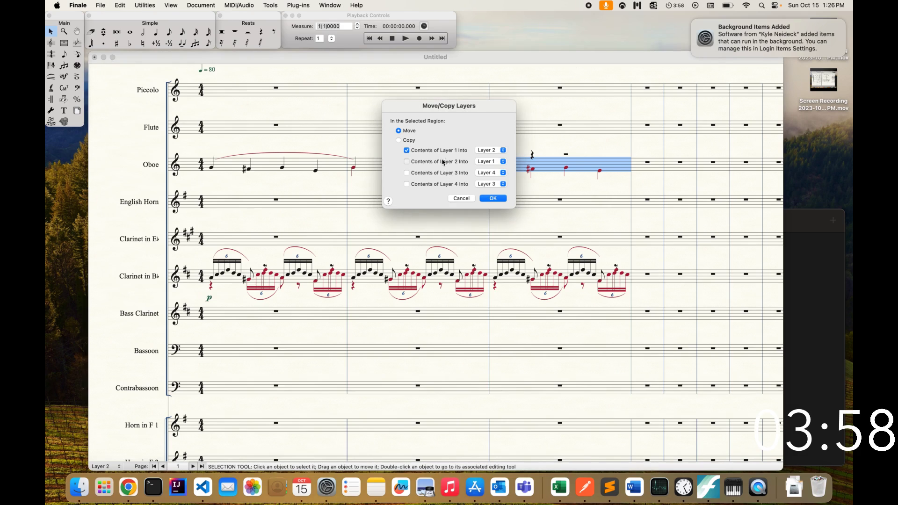
pyautogui.click(493, 198)
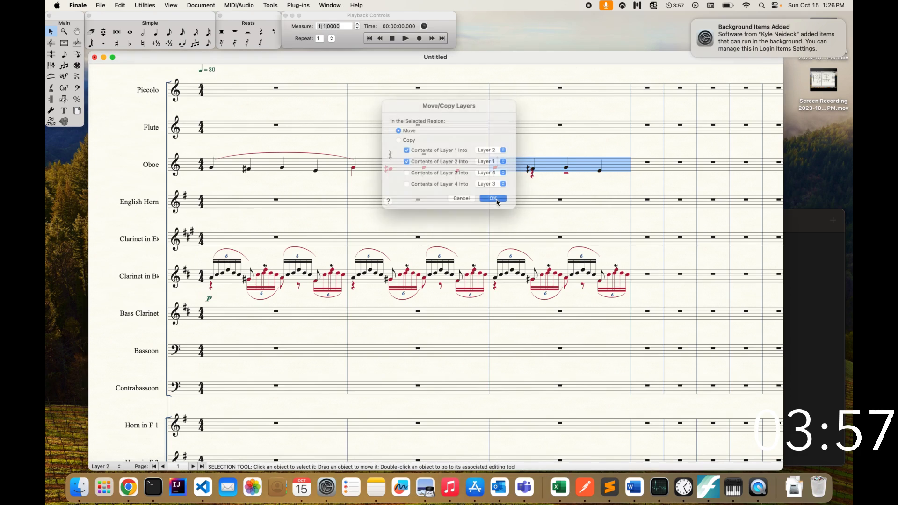
# Step: Add a slur below the Oboe's Layer 2 notes from the start of measure 2 to the first note of measure 3
pyautogui.click(50, 76)
pyautogui.moveTo(354, 175)
pyautogui.mouseDown()
pyautogui.moveTo(526, 185)
pyautogui.moveTo(493, 173)
pyautogui.mouseUp()
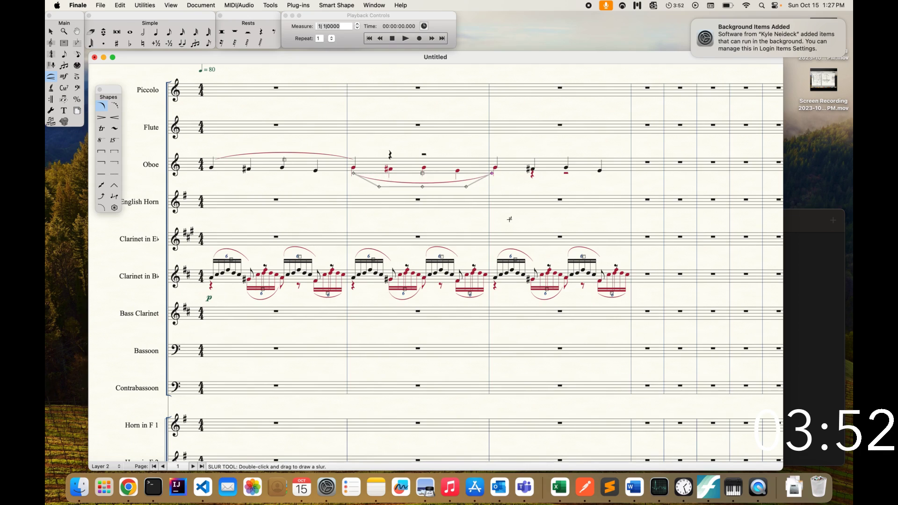
pyautogui.hscroll(3, 510, 219)
pyautogui.scroll(-2, 510, 219)
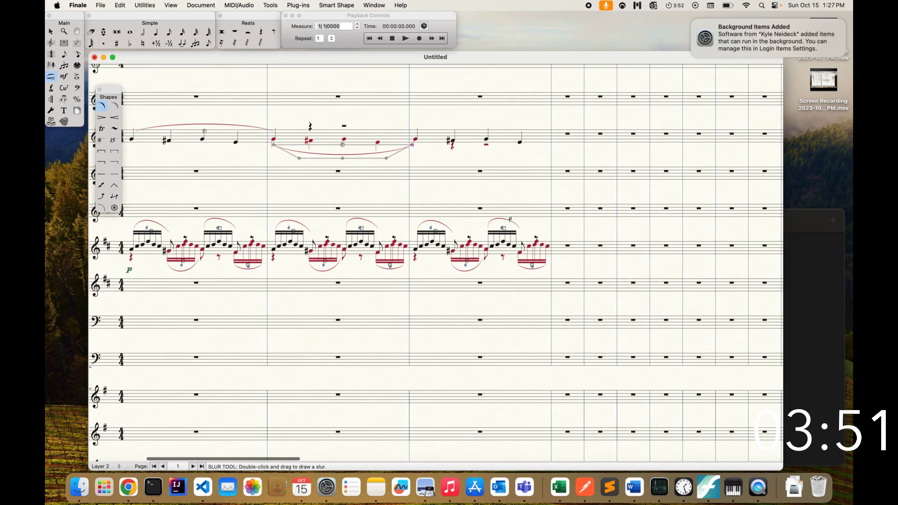
pyautogui.click(156, 31)
pyautogui.scroll(-5, 341, 262)
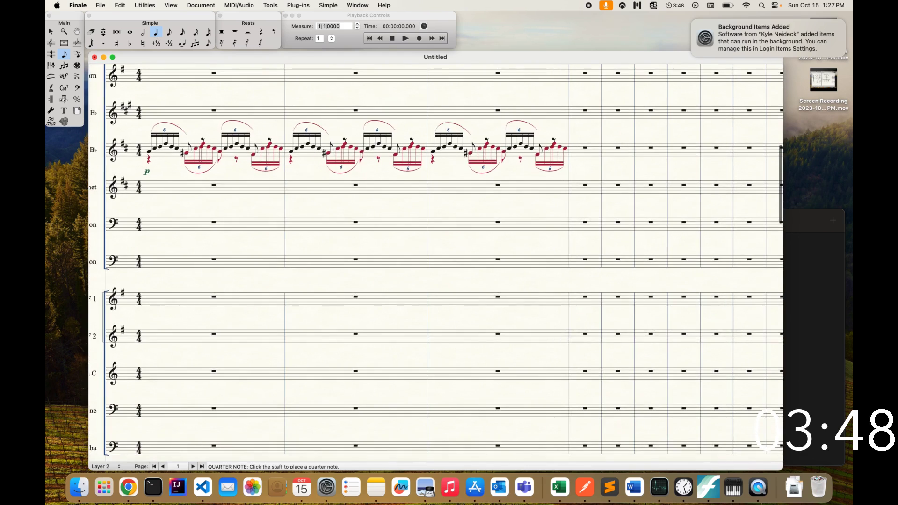
pyautogui.scroll(6, 341, 261)
pyautogui.click(64, 54)
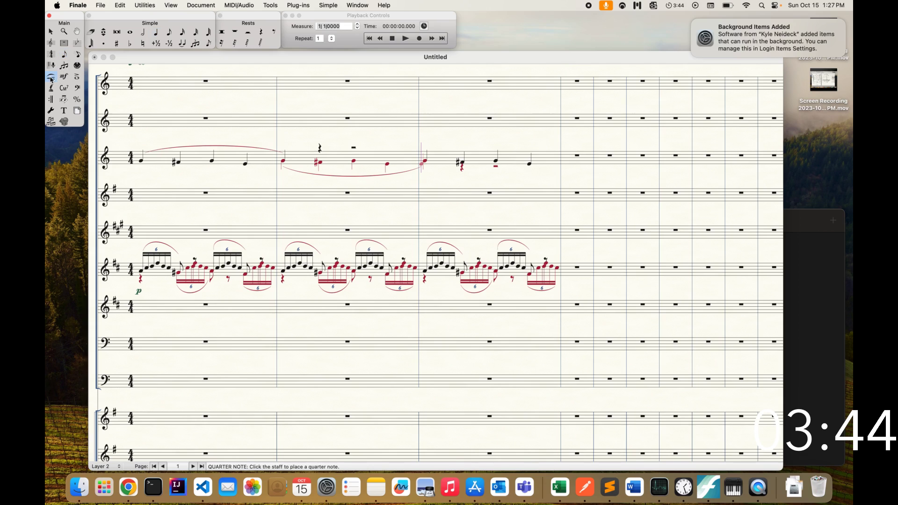
# Step: Slur the Oboe's quarter notes in measure 3 from the first note to the last
pyautogui.click(50, 76)
pyautogui.click(425, 150)
pyautogui.moveTo(424, 151); pyautogui.dragTo(533, 156)
# Step: Enter four rising quarter notes in Layer 1 of the Trumpet in C staff in measure 3
pyautogui.scroll(-5, 429, 169)
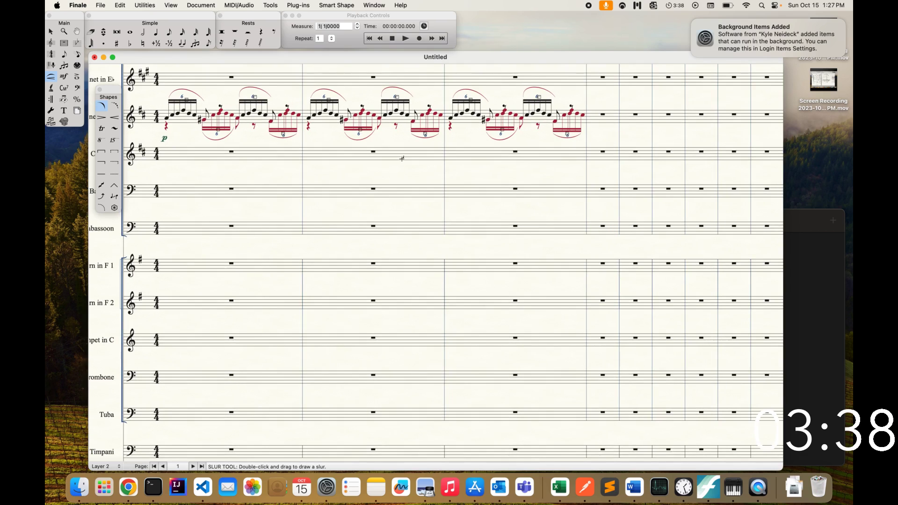
pyautogui.click(154, 32)
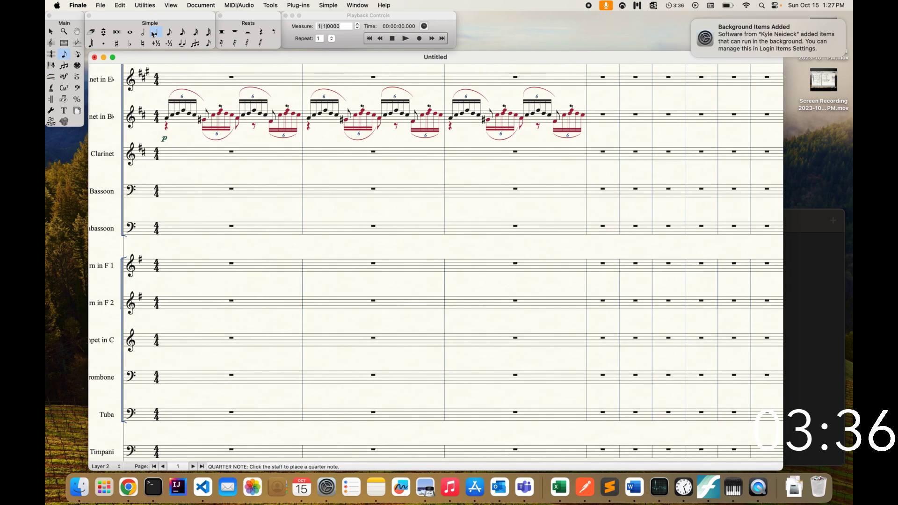
pyautogui.scroll(-5, 326, 242)
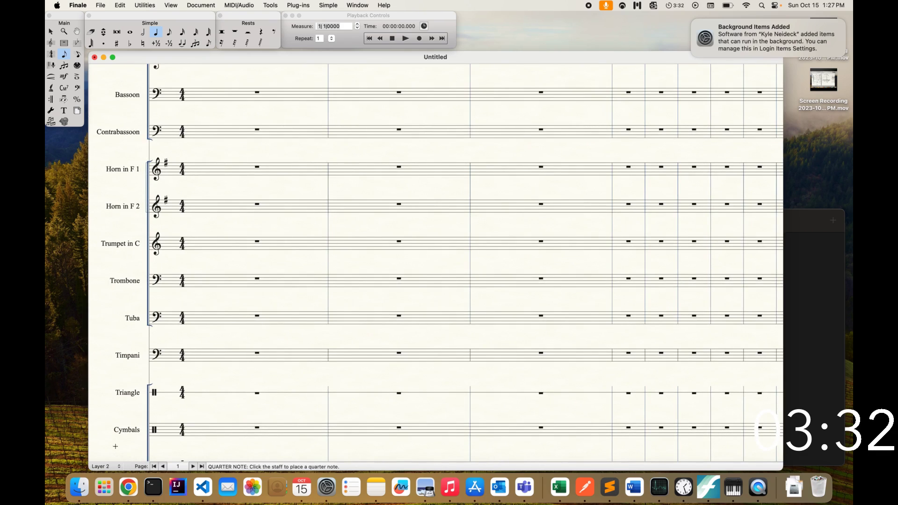
pyautogui.click(106, 467)
pyautogui.click(104, 428)
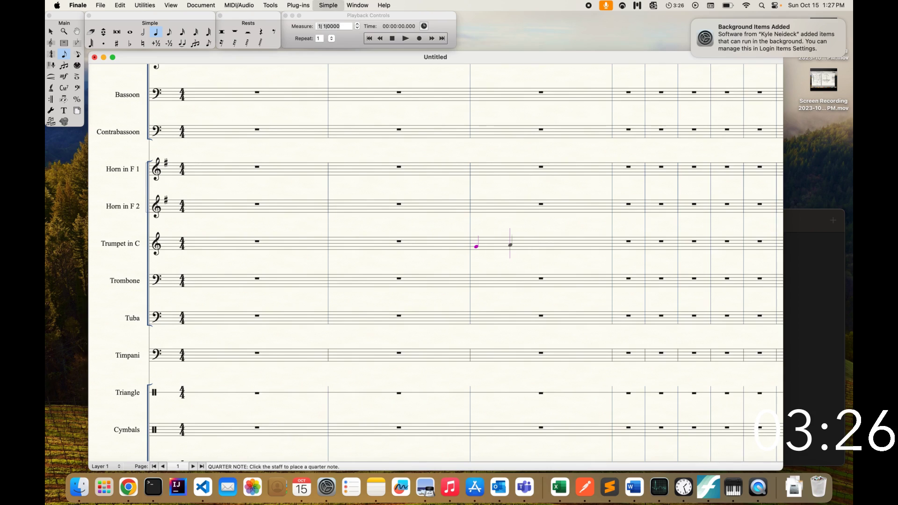
pyautogui.click(513, 244)
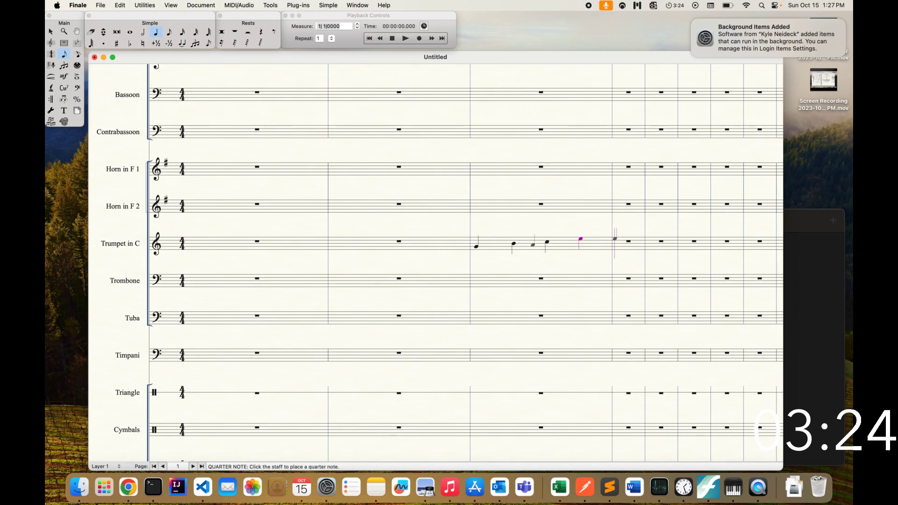
# Step: Fill Trumpet measure 4 with a dotted-half chord and a quarter-note chord, and measure 5 with a three-note whole-note chord
pyautogui.click(143, 32)
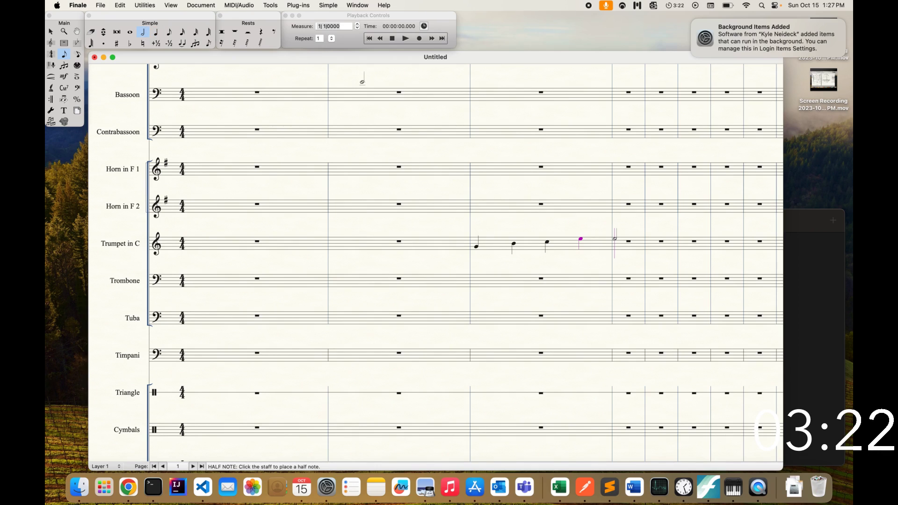
pyautogui.click(614, 237)
pyautogui.press('.')
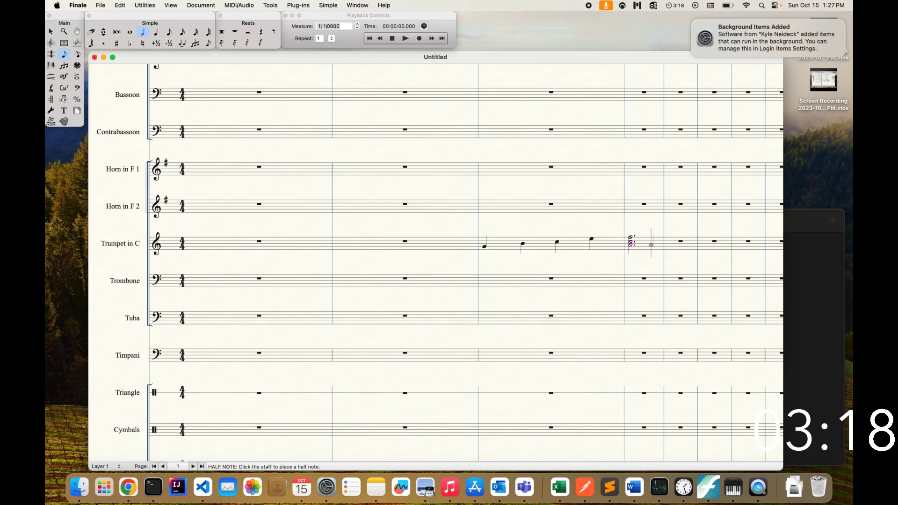
pyautogui.press('a')
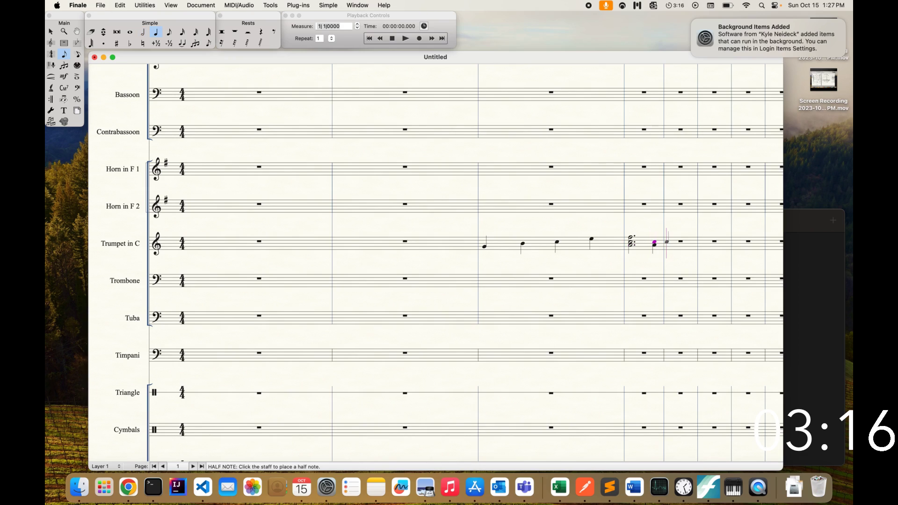
pyautogui.hotkey('shift', 'd')
pyautogui.press('6')
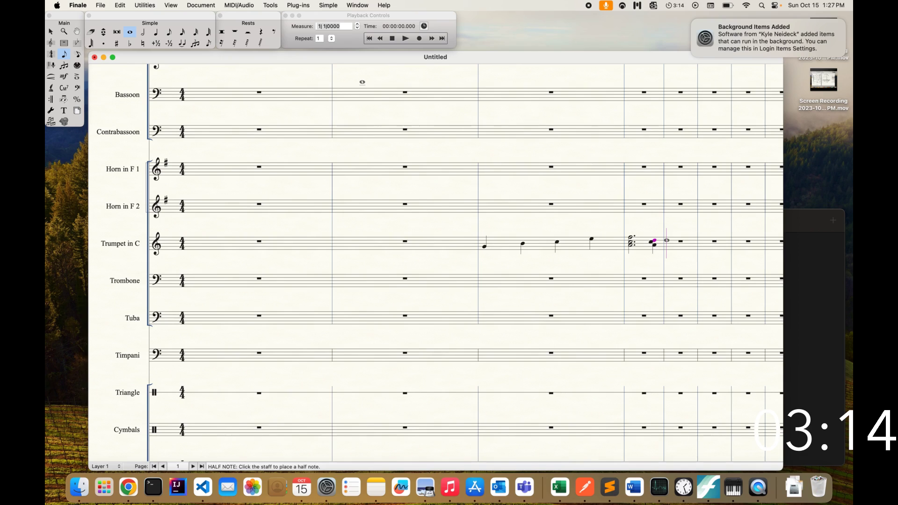
pyautogui.hotkey('shift', 'a')
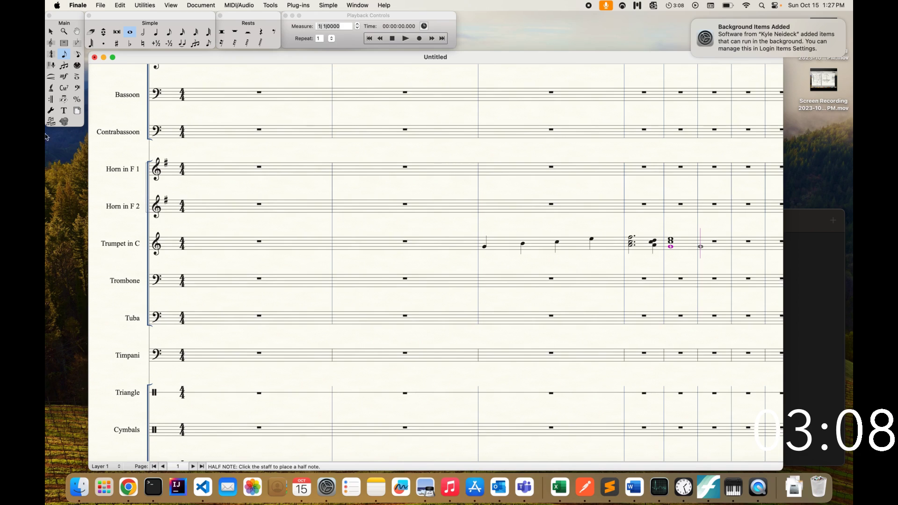
# Step: Repeat the four rising quarter notes of Trumpet measure 3 in measure 6
pyautogui.click(51, 32)
pyautogui.scroll(1, 580, 209)
pyautogui.hscroll(1, 580, 209)
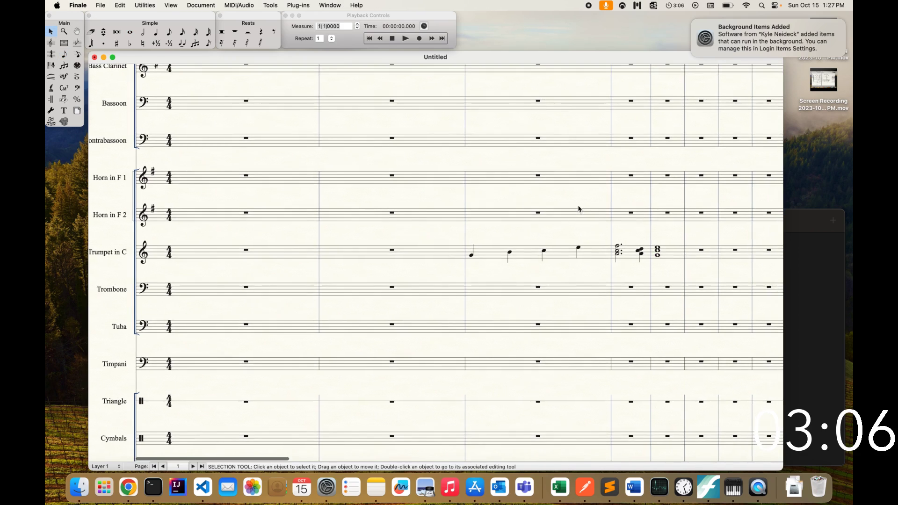
pyautogui.hscroll(3, 579, 209)
pyautogui.scroll(-1, 578, 209)
pyautogui.click(156, 32)
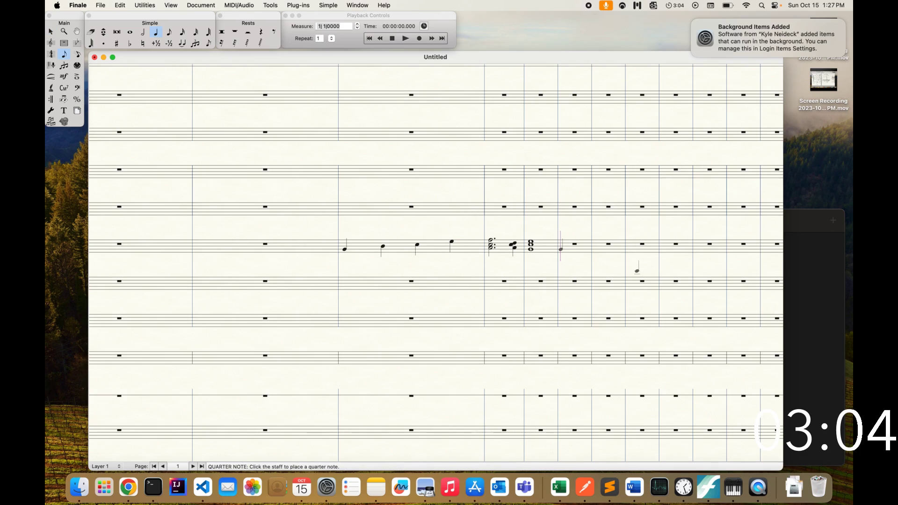
pyautogui.click(561, 249)
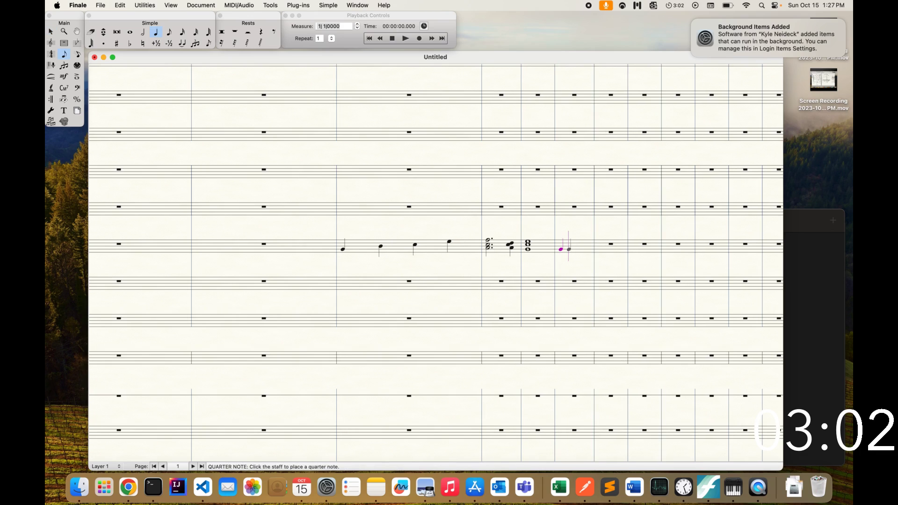
pyautogui.click(570, 247)
pyautogui.click(582, 244)
pyautogui.click(592, 241)
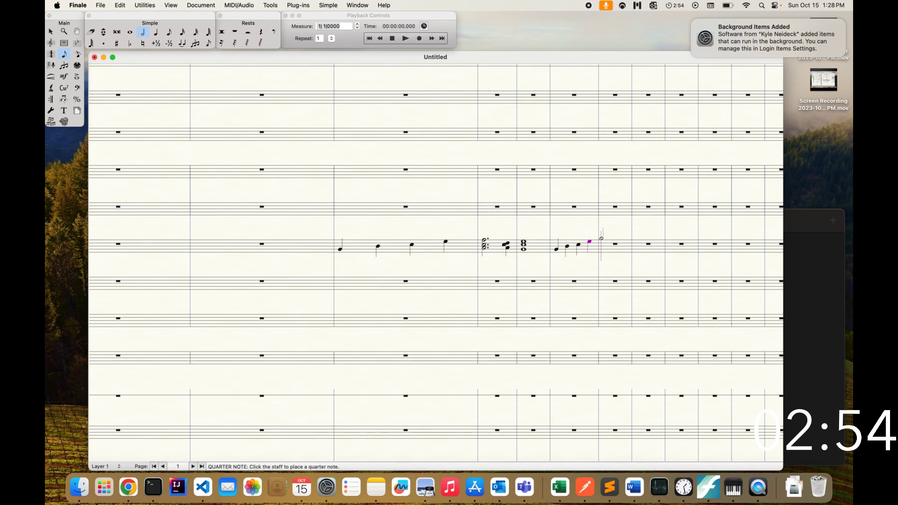
# Step: Add a dotted-half chord and a quarter-note chord in Trumpet measure 7, and a three-note whole-note chord in measure 8
pyautogui.click(601, 238)
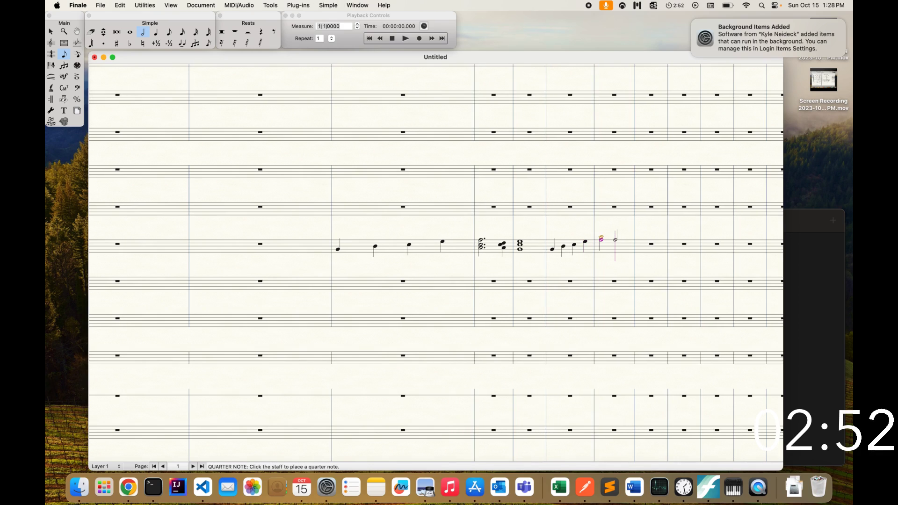
pyautogui.hotkey('shift', 'c')
pyautogui.press('.')
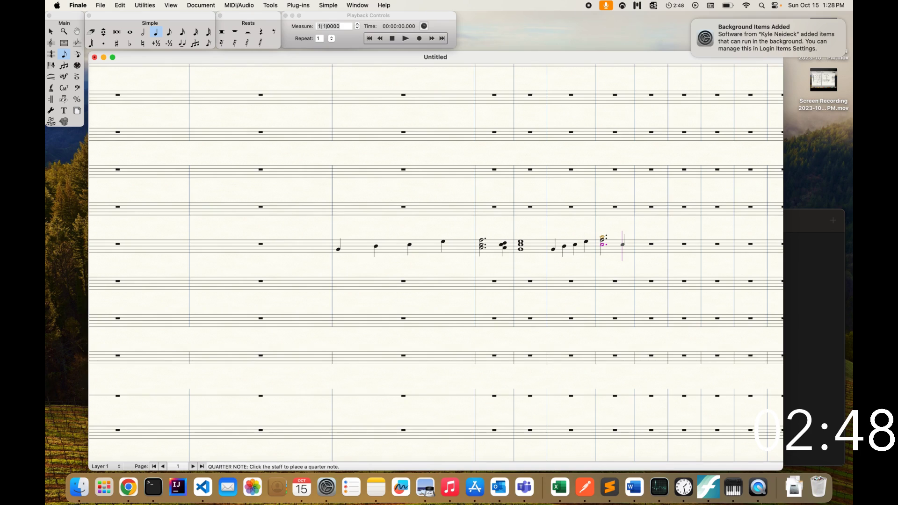
pyautogui.press('c')
pyautogui.press('4')
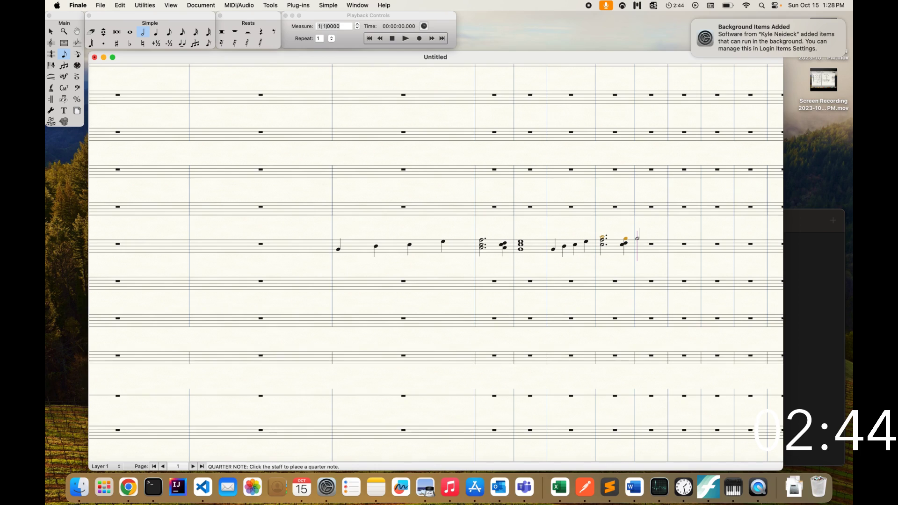
pyautogui.hotkey('alt', '7')
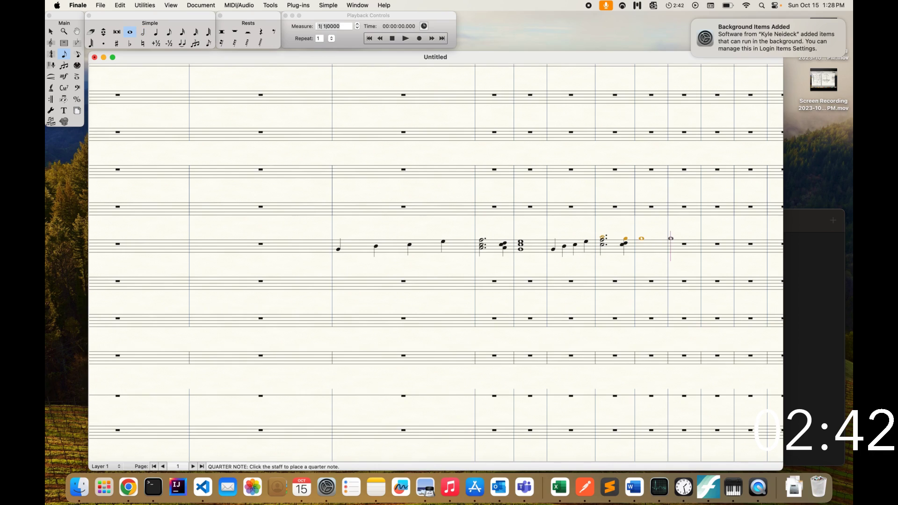
pyautogui.hotkey('shift', 'e')
pyautogui.hotkey('shift', 'c')
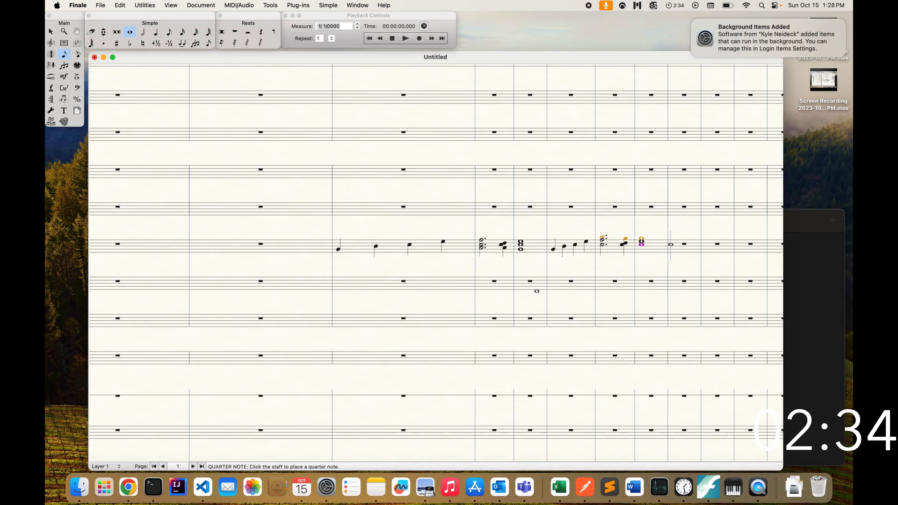
# Step: Copy measure 3 of the Clarinet in B♭ sextuplet figure into measure 4
pyautogui.scroll(8, 436, 262)
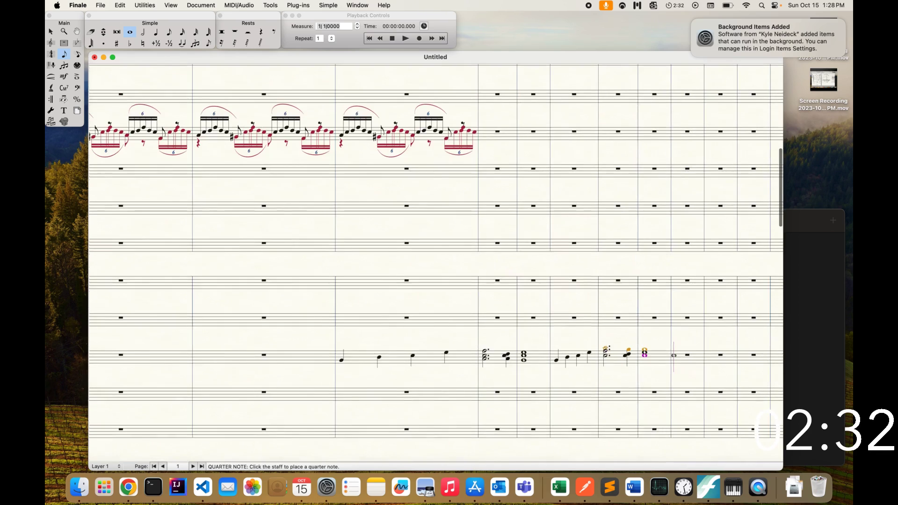
pyautogui.scroll(2, 679, 430)
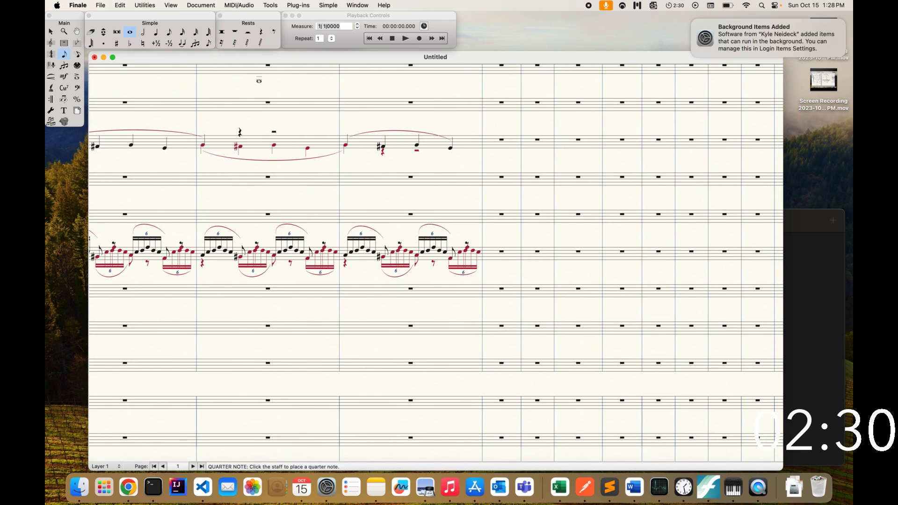
pyautogui.click(51, 31)
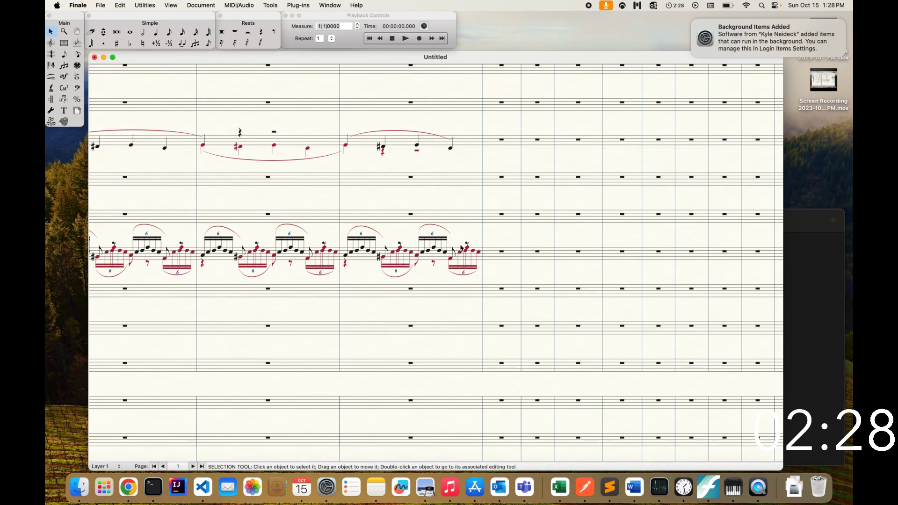
pyautogui.scroll(-5, 517, 317)
pyautogui.scroll(-6, 517, 316)
pyautogui.scroll(10, 517, 315)
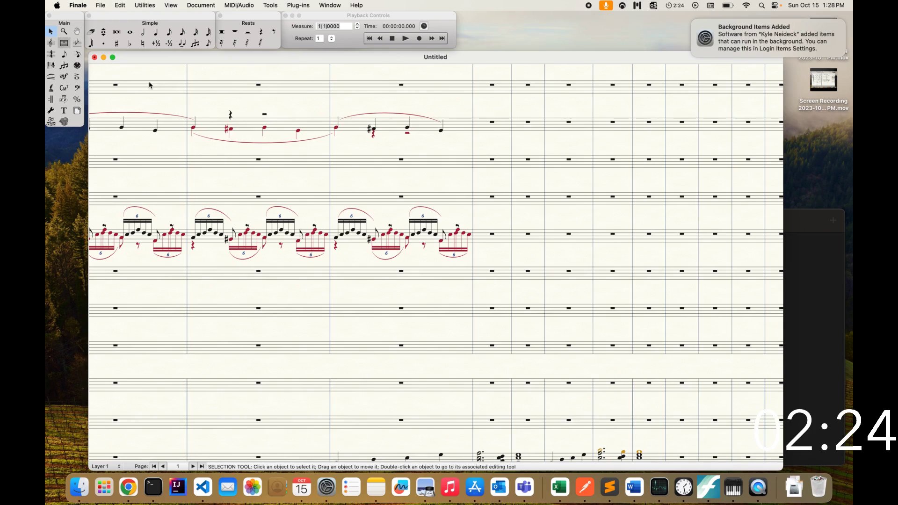
pyautogui.click(407, 238)
pyautogui.keyDown('alt'); pyautogui.click(490, 233); pyautogui.keyUp('alt')
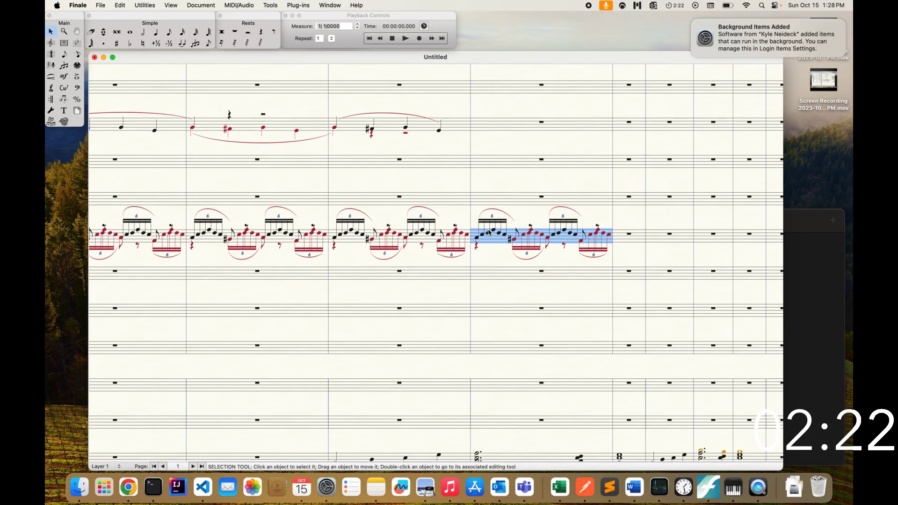
# Step: Raise notes in Layer 1 of Clarinet measure 4, from the end of the first sextuplet through the eighth note that follows
pyautogui.click(155, 31)
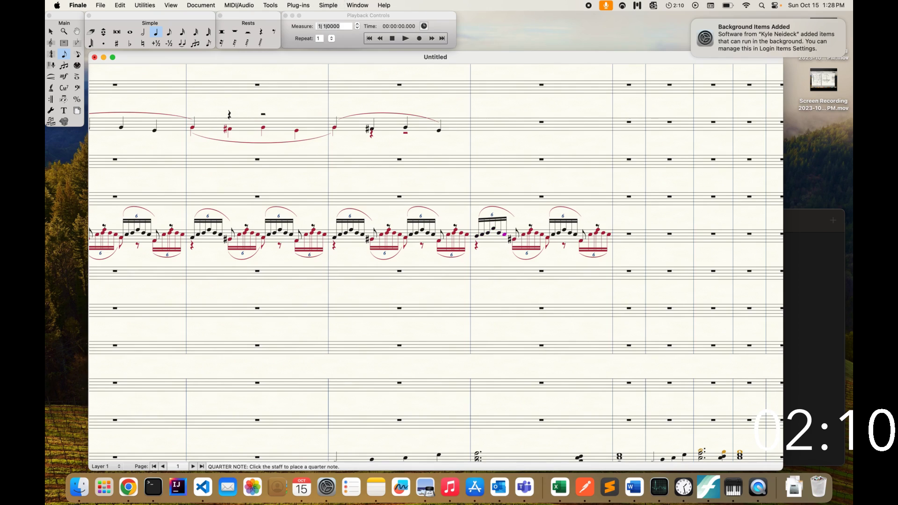
pyautogui.press('Right')
pyautogui.press('Up')
pyautogui.press('Right')
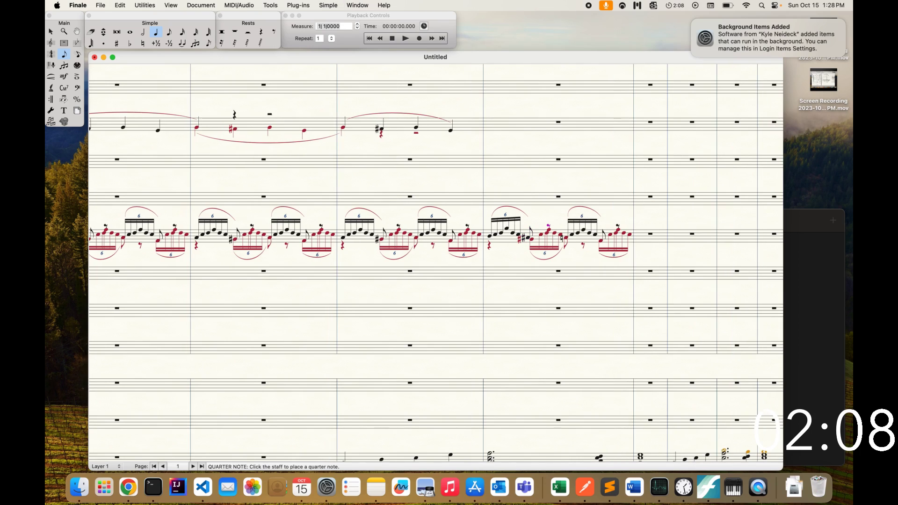
pyautogui.press('Right')
pyautogui.press('Up')
pyautogui.press('Right')
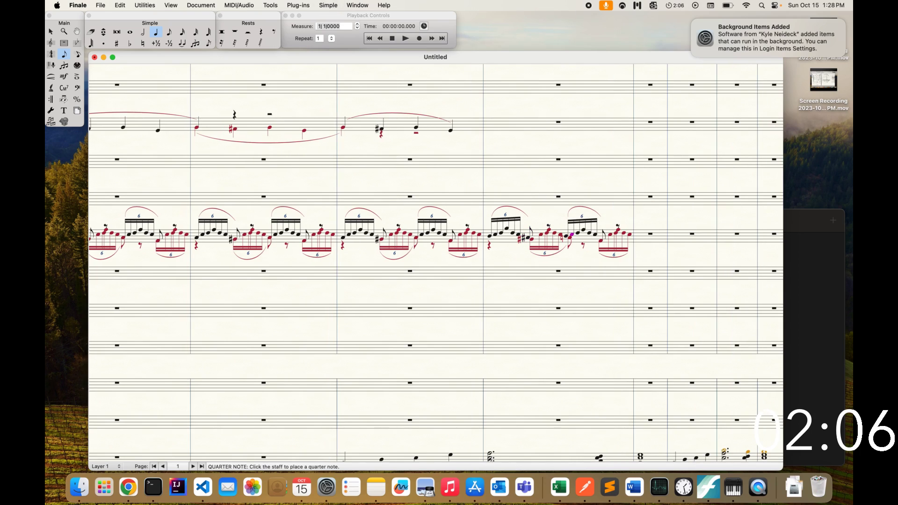
# Step: Raise the notes of the second Layer 1 sextuplet in Clarinet measure 4 and lower the eighth note after it
pyautogui.press('Up')
pyautogui.press('Right')
pyautogui.press('Up')
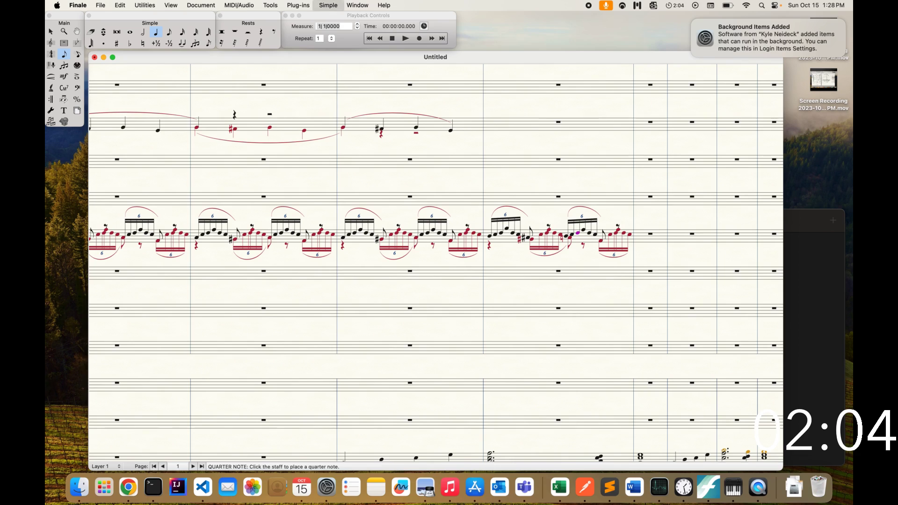
pyautogui.press('Right')
pyautogui.press('Up')
pyautogui.press('Right')
pyautogui.press('Right')
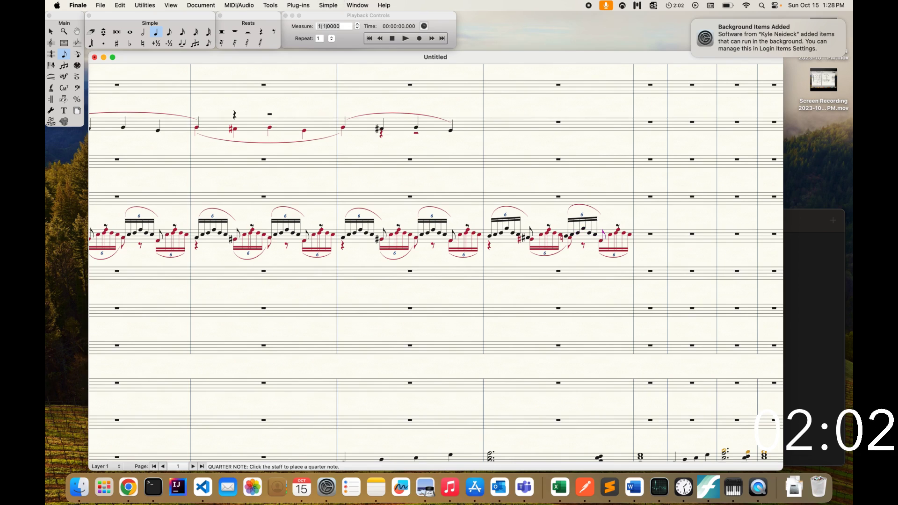
pyautogui.press('Down')
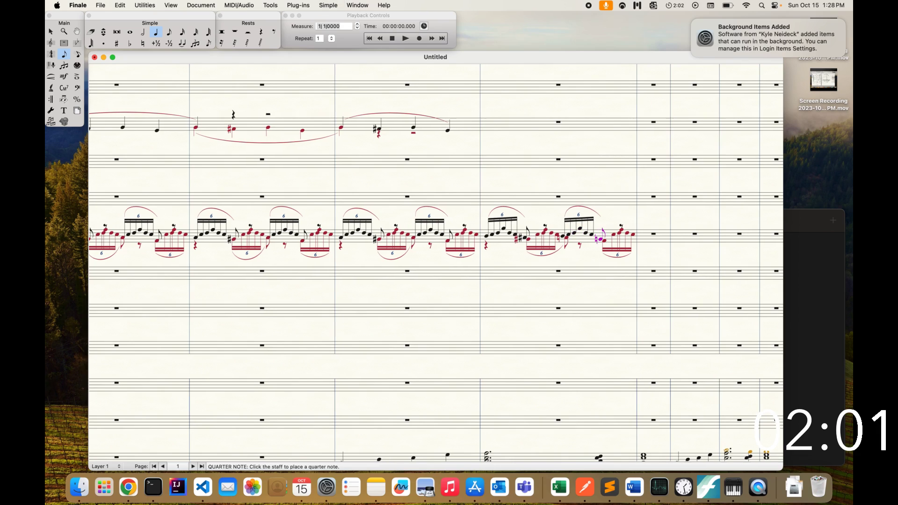
# Step: Switch to Layer 2 and raise notes in the first Layer 2 sextuplet of Clarinet measure 4
pyautogui.click(118, 469)
pyautogui.click(117, 433)
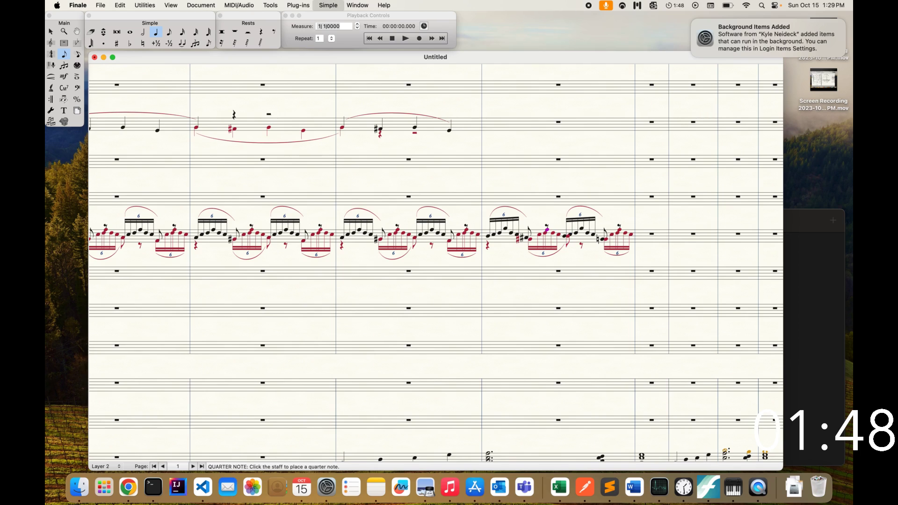
pyautogui.click(530, 238)
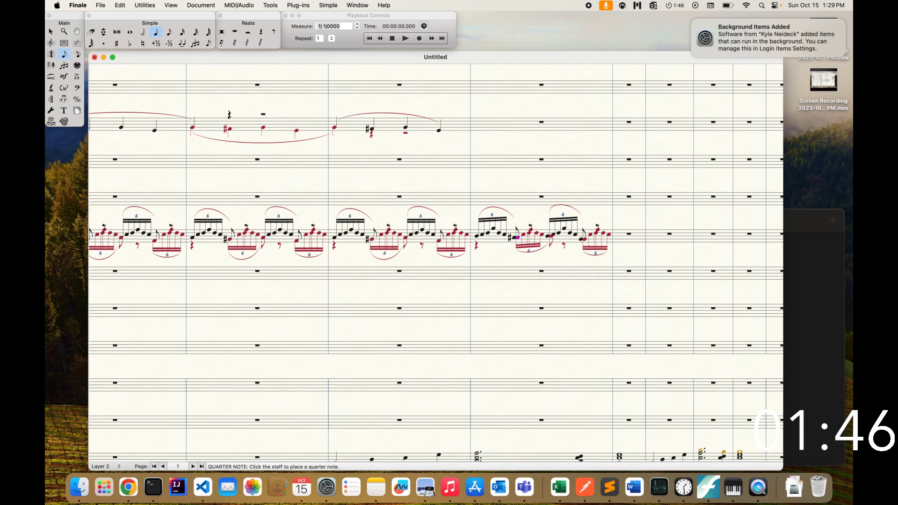
pyautogui.press('Right')
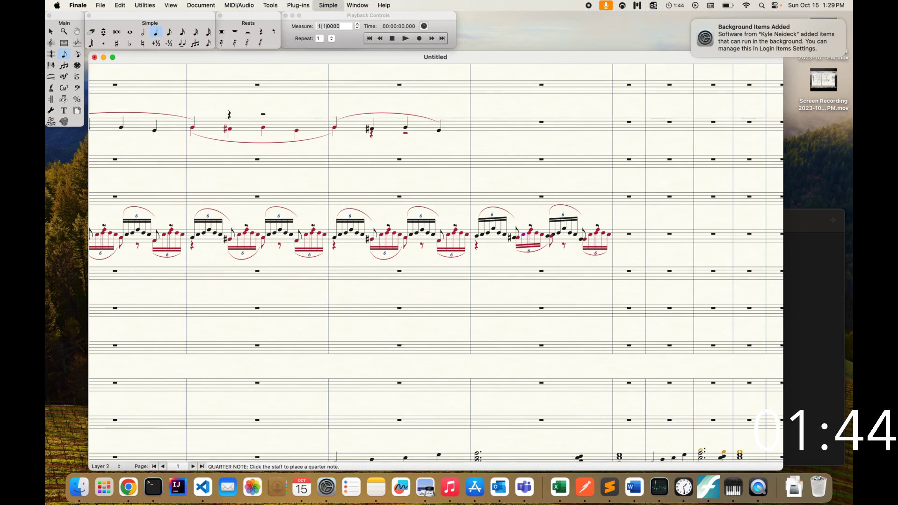
pyautogui.press('Up')
pyautogui.press('Right')
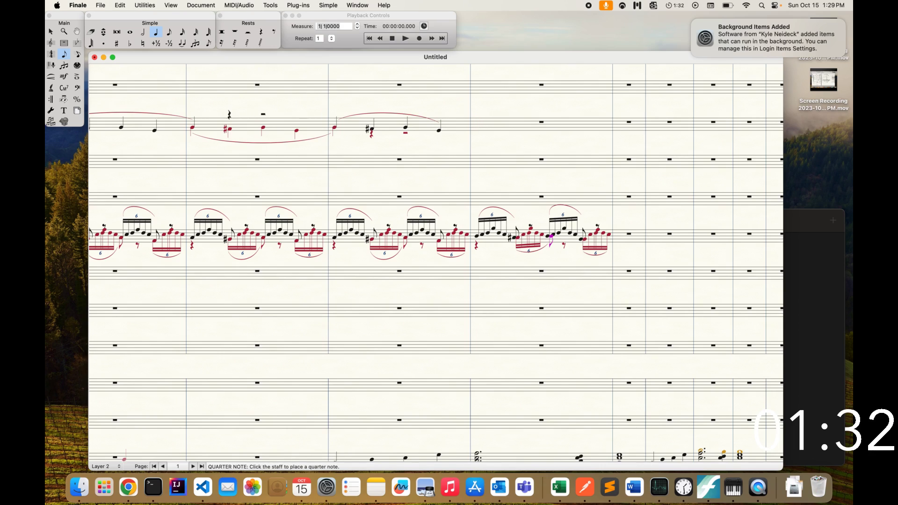
# Step: Enter four Layer 2 quarter notes in Oboe measure 4, with the second note sharpened
pyautogui.click(105, 466)
pyautogui.click(100, 428)
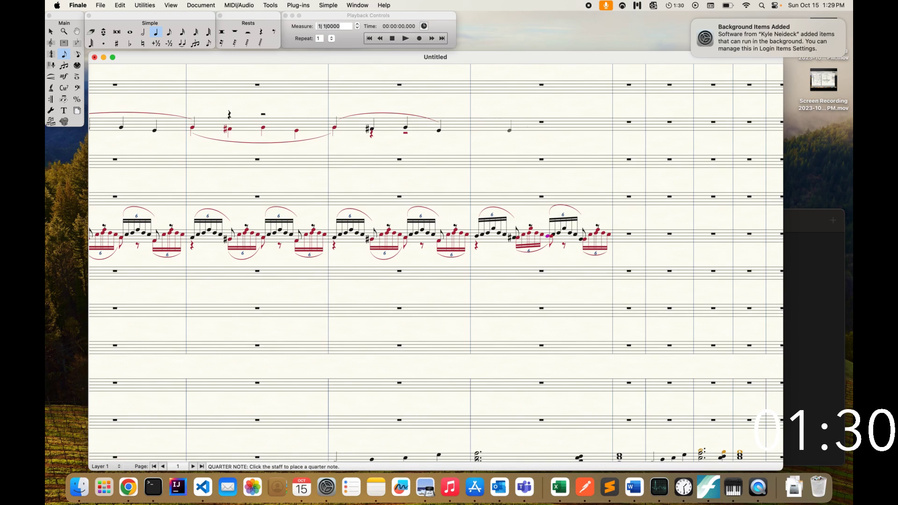
pyautogui.click(117, 467)
pyautogui.click(100, 435)
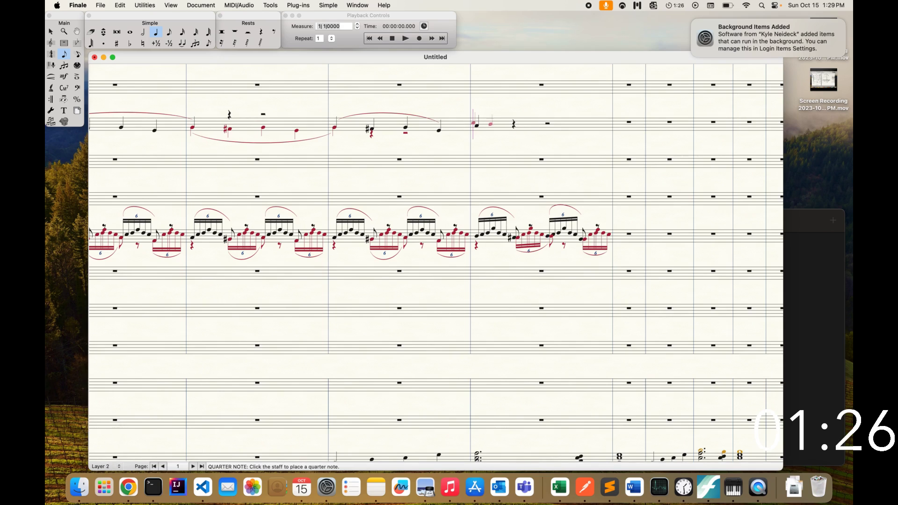
pyautogui.click(474, 124)
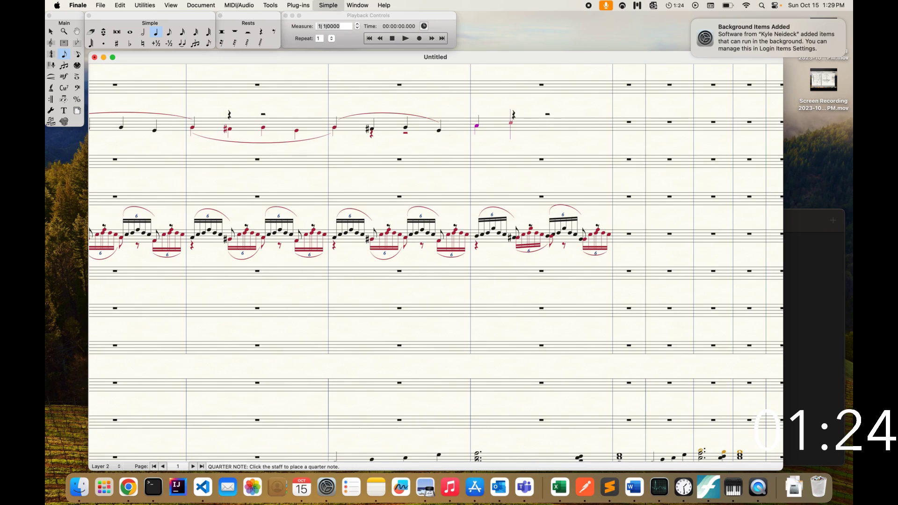
pyautogui.click(544, 127)
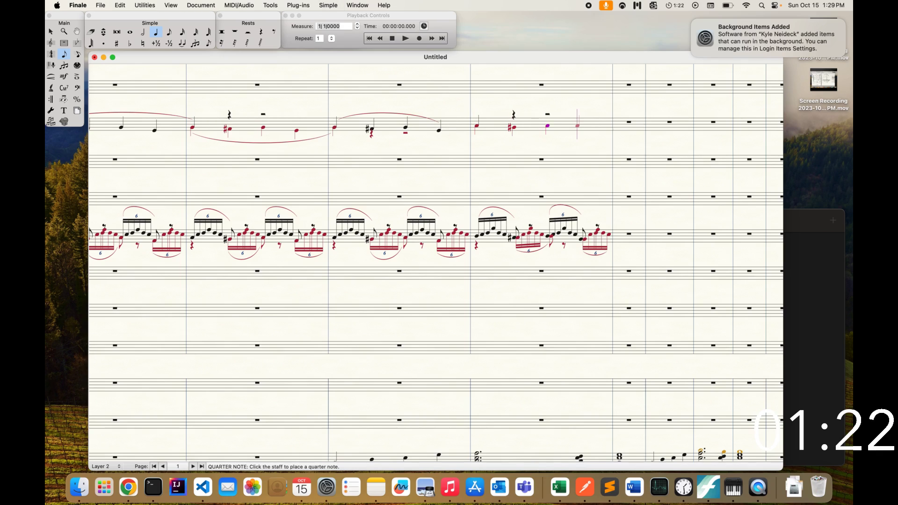
pyautogui.click(578, 128)
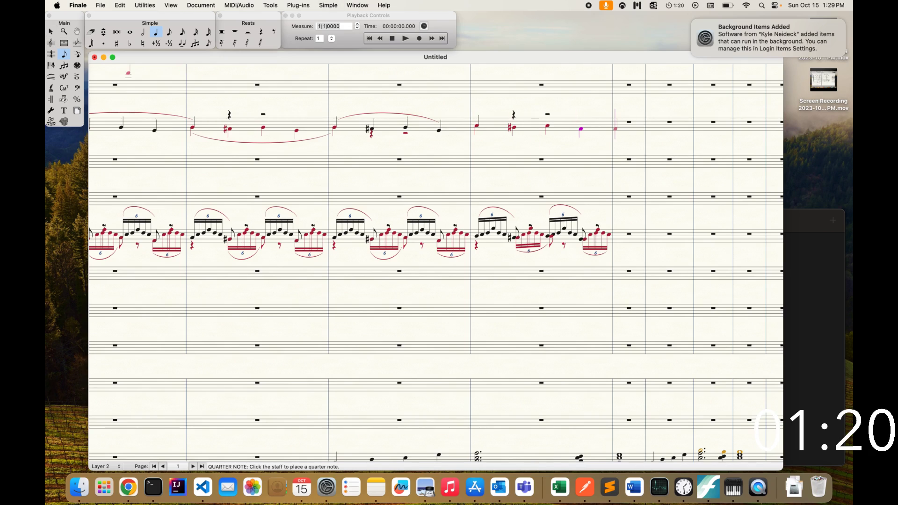
# Step: Extend the Oboe slur in measure 3 to the first note of measure 4, and slur the four notes of measure 4
pyautogui.click(51, 80)
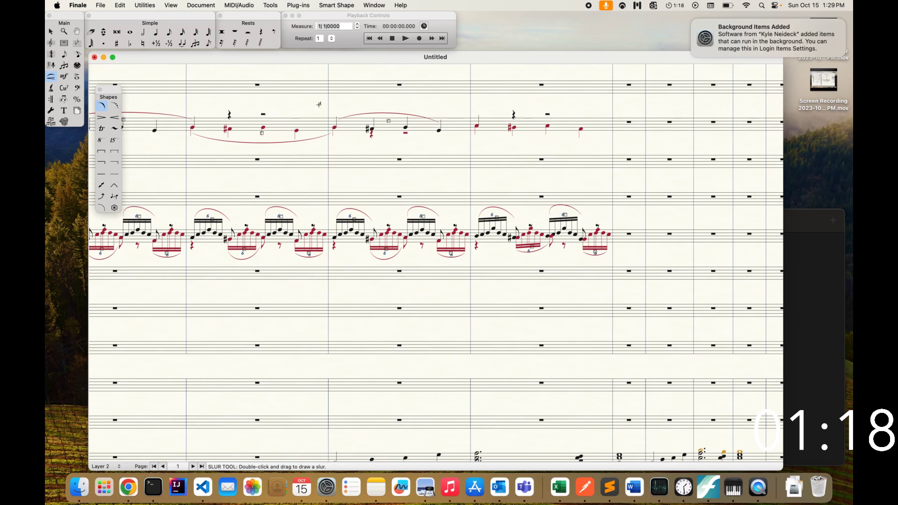
pyautogui.click(389, 121)
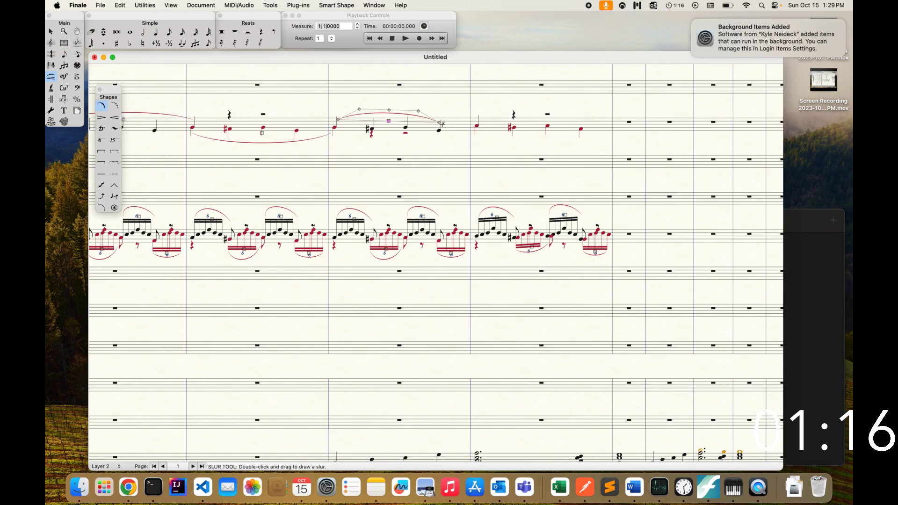
pyautogui.moveTo(438, 122); pyautogui.dragTo(582, 132)
pyautogui.click(476, 132)
# Step: Fill Layer 1 of measure 4 in the upper ostinato string staff with sixteenth notes alternating between A and F
pyautogui.scroll(-10, 588, 213)
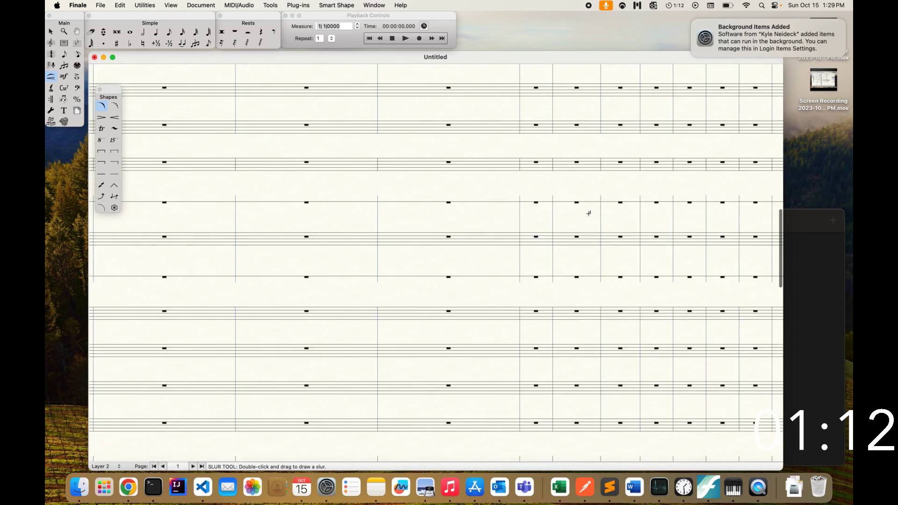
pyautogui.scroll(10, 588, 214)
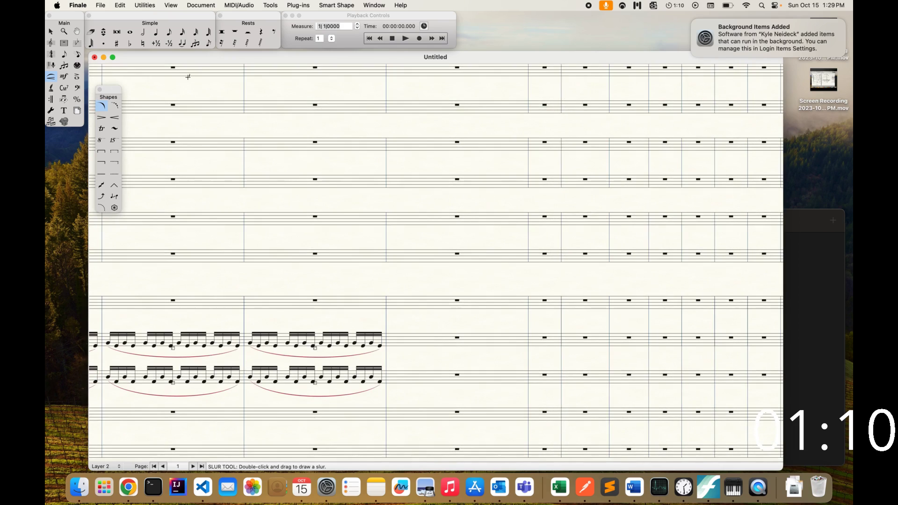
pyautogui.click(182, 31)
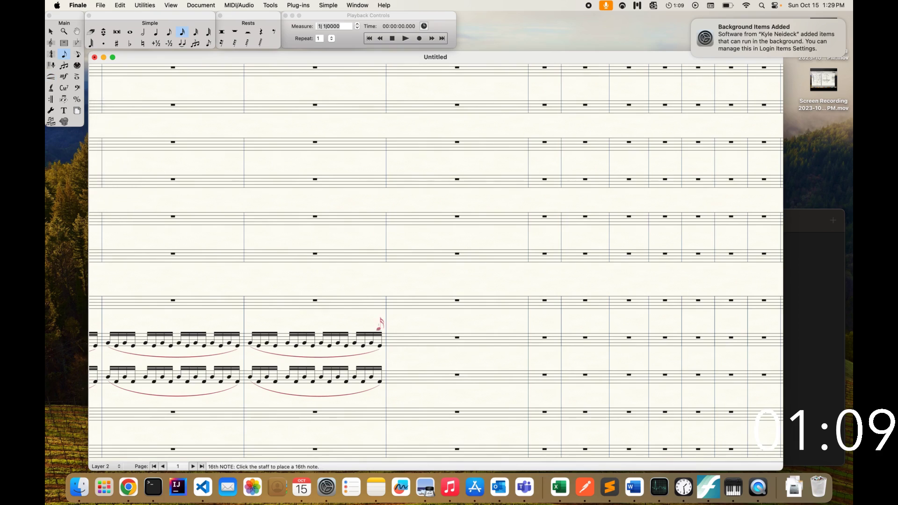
pyautogui.click(102, 467)
pyautogui.click(99, 428)
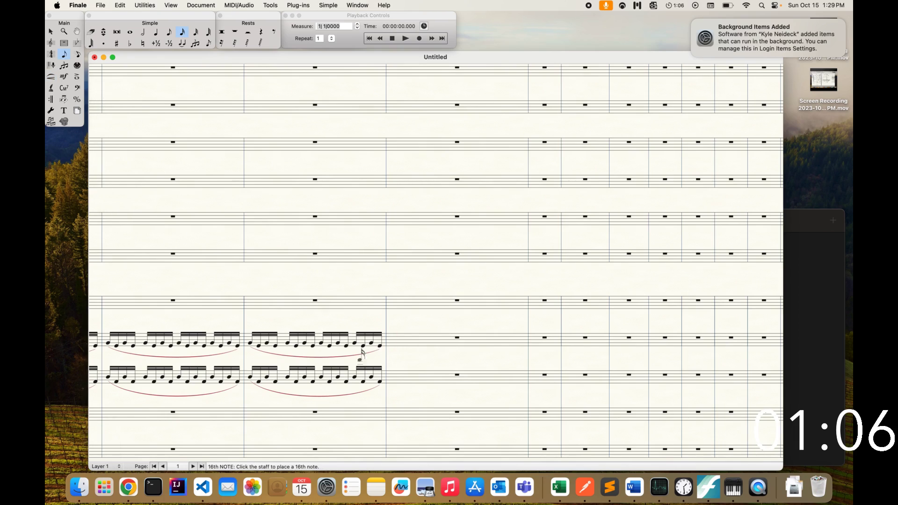
pyautogui.press('Right')
pyautogui.press('f')
pyautogui.press('a')
pyautogui.press('f')
pyautogui.press('a')
pyautogui.press('f')
pyautogui.press('a')
pyautogui.press('f')
pyautogui.press('a')
pyautogui.press('f')
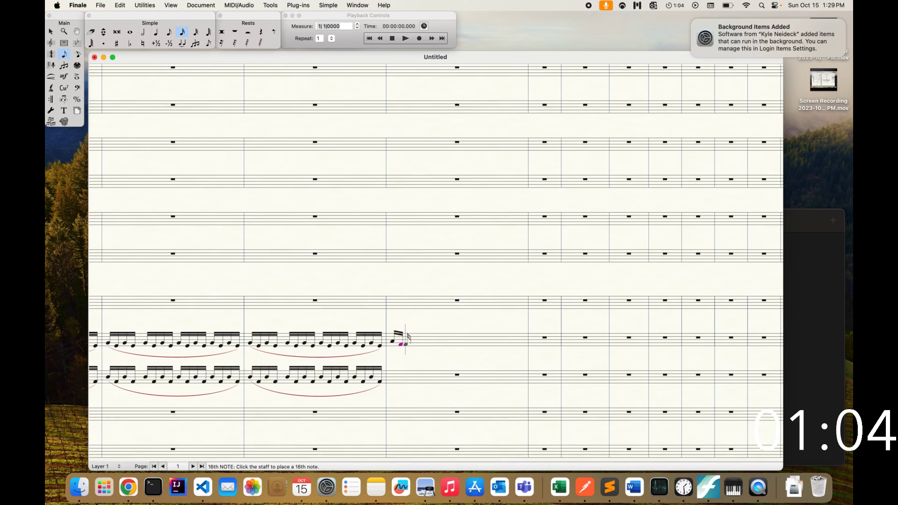
pyautogui.press('a')
pyautogui.press('f')
pyautogui.press('a')
pyautogui.press('f')
pyautogui.press('a')
pyautogui.press('f')
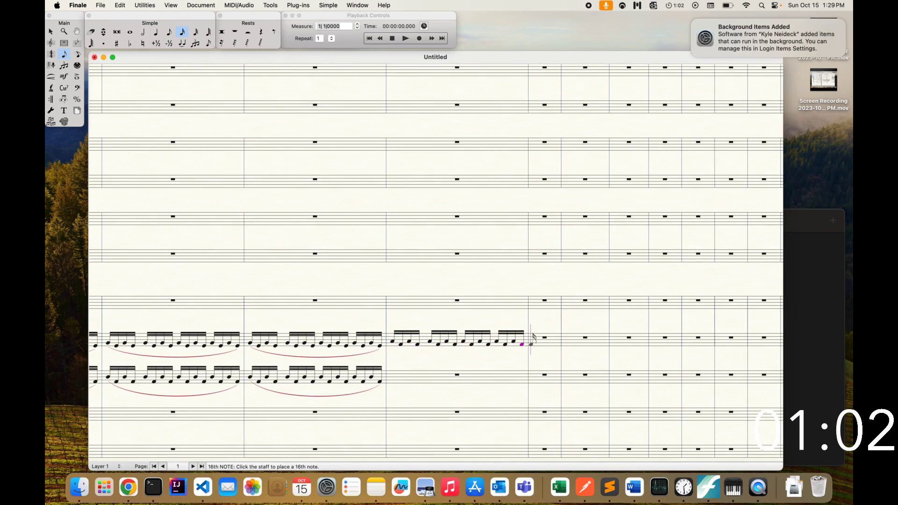
# Step: Fill measure 4 of the lower ostinato string staff with sixteen alternating sixteenth notes in Layer 1
pyautogui.click(401, 375)
pyautogui.press('a')
pyautogui.press('f')
pyautogui.press('a')
pyautogui.press('f')
pyautogui.press('a')
pyautogui.press('f')
pyautogui.press('a')
pyautogui.press('f')
pyautogui.press('a')
pyautogui.press('f')
pyautogui.press('a')
pyautogui.press('f')
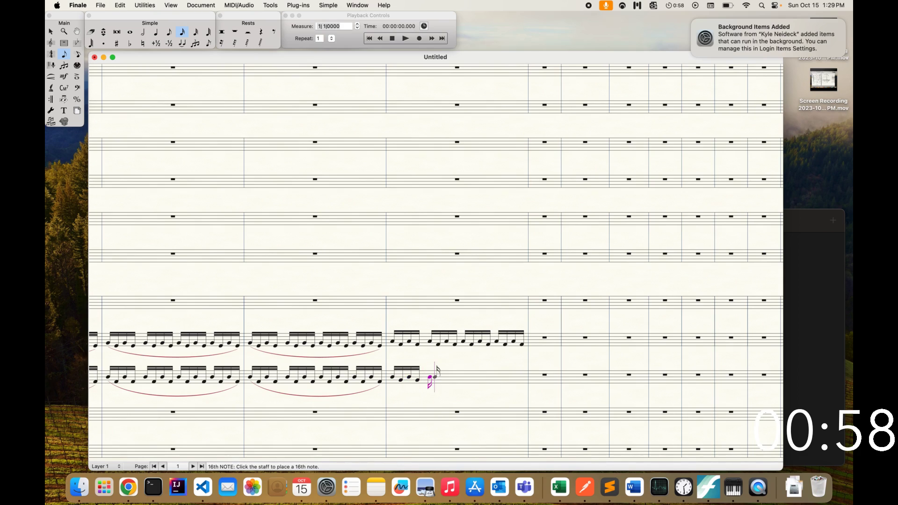
pyautogui.press('a')
pyautogui.press('f')
pyautogui.press('a')
pyautogui.press('f')
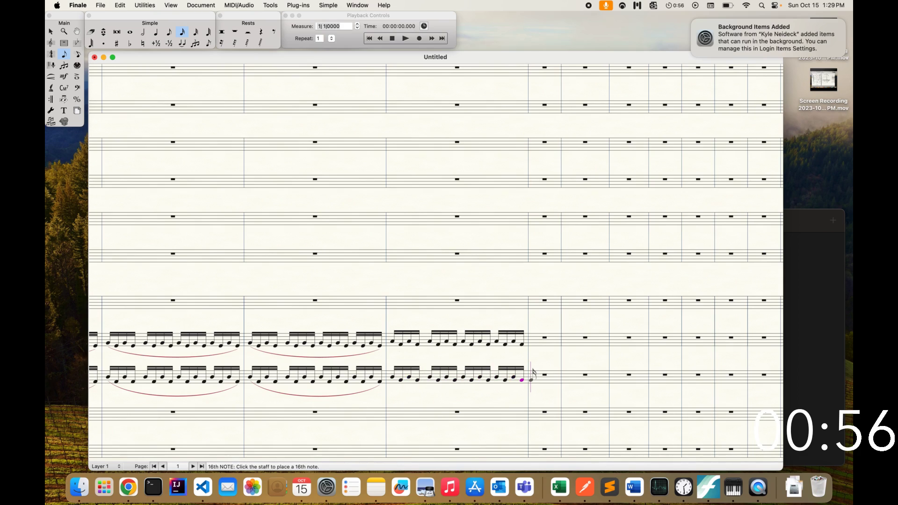
# Step: Add a slur across all the sixteenth notes of measure 4 in each of the two ostinato string staves
pyautogui.click(51, 77)
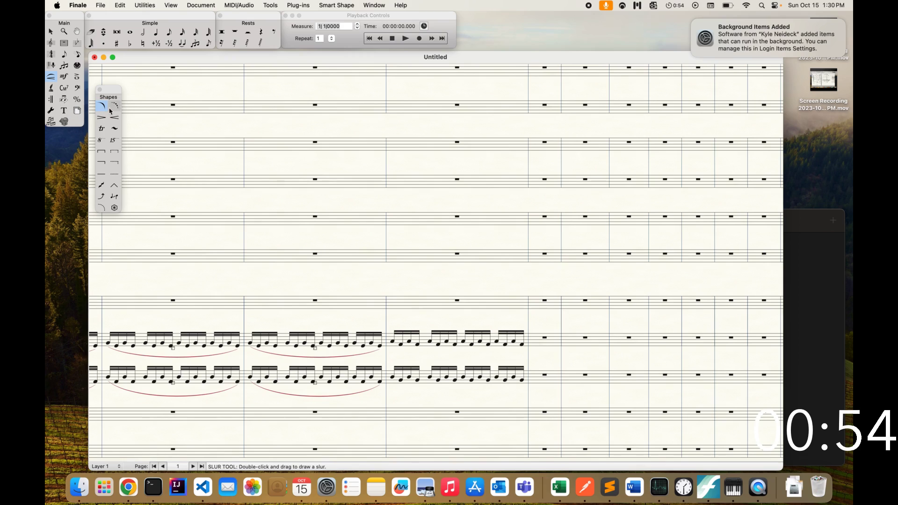
pyautogui.click(392, 335)
pyautogui.moveTo(392, 336); pyautogui.dragTo(522, 347)
pyautogui.click(393, 379)
pyautogui.moveTo(393, 379); pyautogui.dragTo(522, 381)
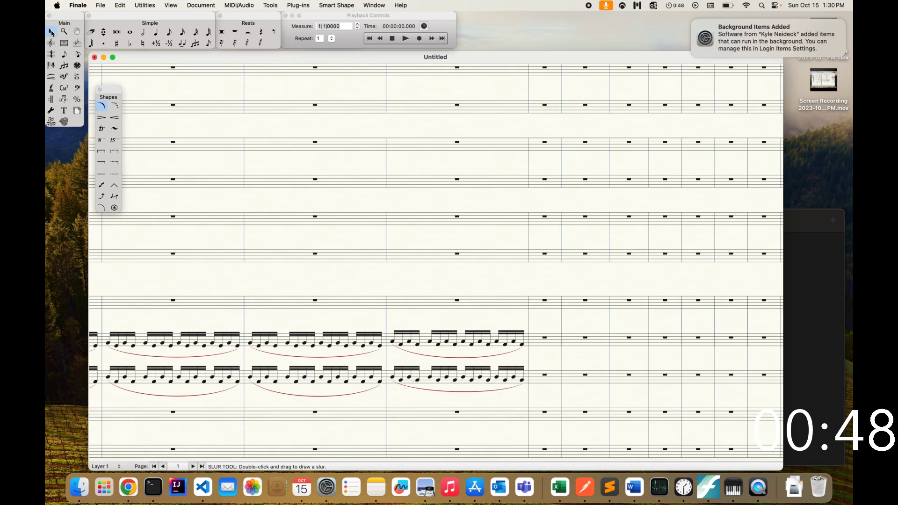
# Step: Copy the two string ostinato staves from measure 2 onward and paste them starting at measure 5
pyautogui.click(51, 32)
pyautogui.scroll(-1, 247, 318)
pyautogui.hscroll(-3, 246, 318)
pyautogui.click(259, 323)
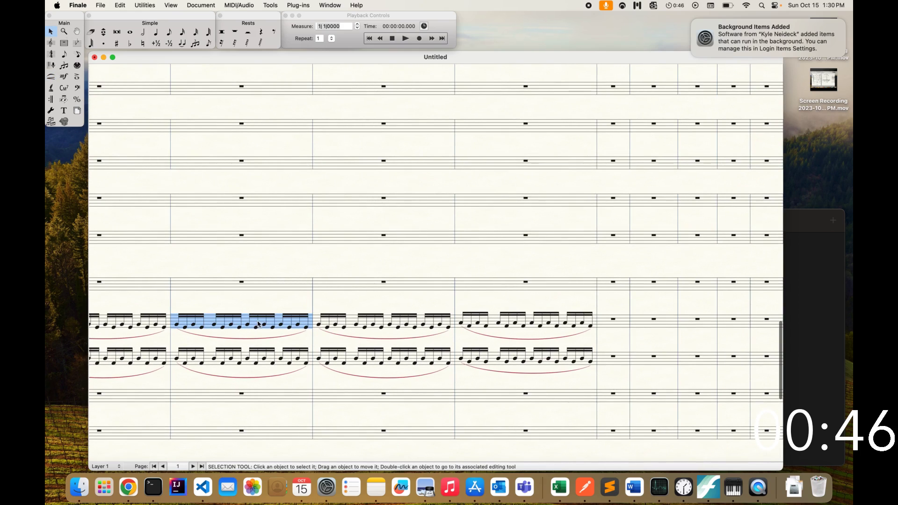
pyautogui.keyDown('shift'); pyautogui.click(366, 369); pyautogui.keyUp('shift')
pyautogui.click(621, 324)
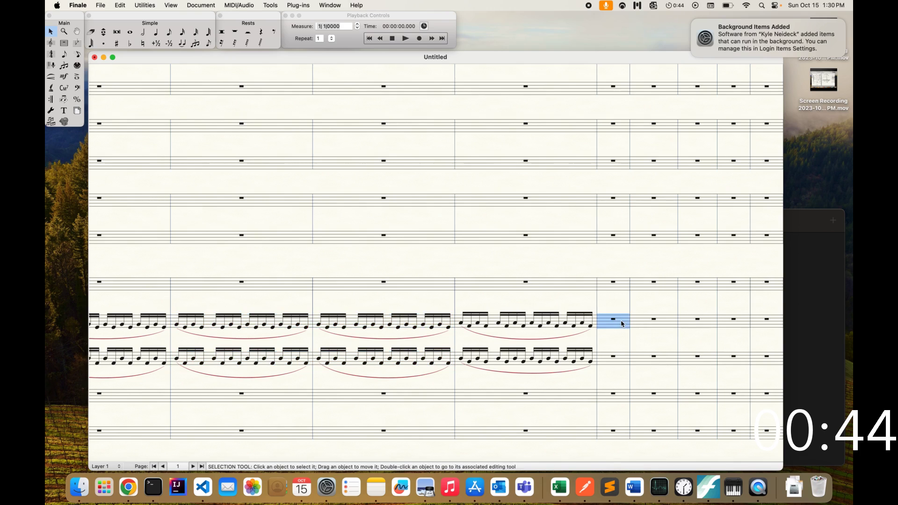
pyautogui.press('super+v')
# Step: Copy measures 2 to 4 of the Oboe through B♭ Clarinet staves and paste them starting at measure 5
pyautogui.hscroll(3, 693, 278)
pyautogui.scroll(15, 694, 279)
pyautogui.hscroll(-4, 694, 279)
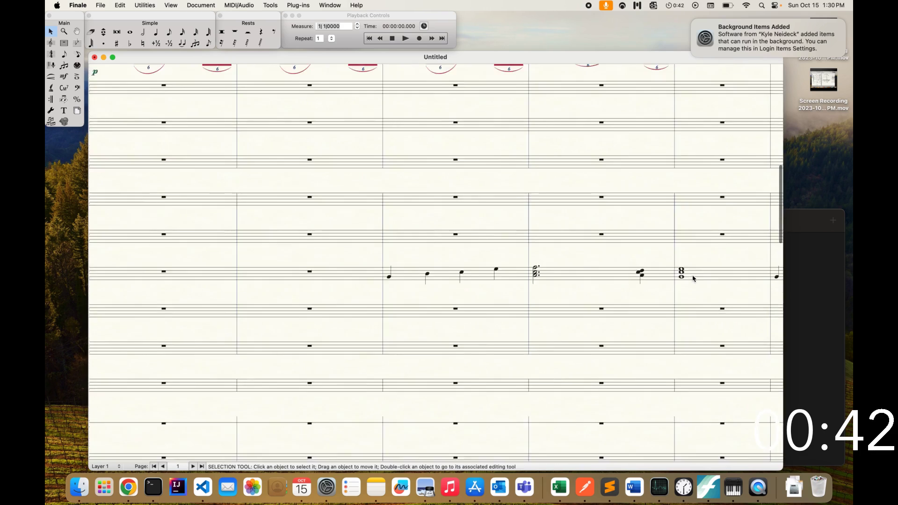
pyautogui.scroll(8, 693, 279)
pyautogui.scroll(3, 694, 279)
pyautogui.hscroll(-1, 693, 279)
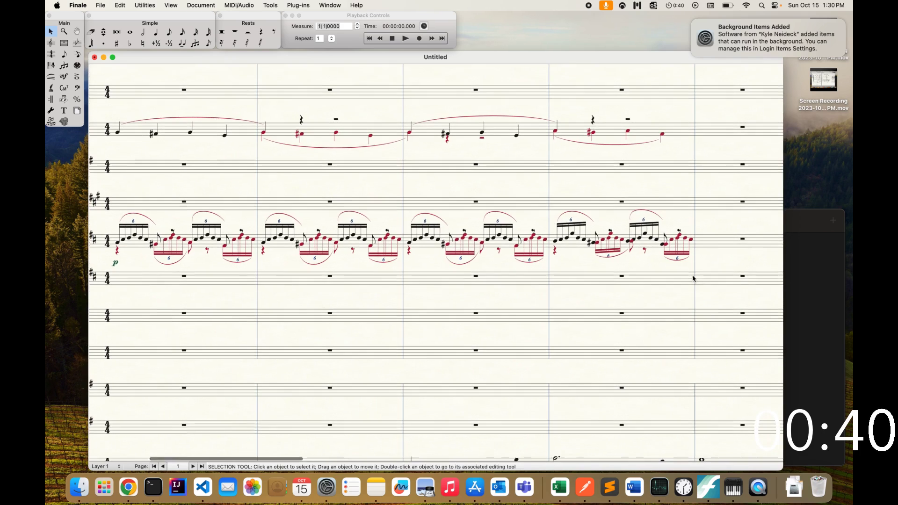
pyautogui.click(324, 133)
pyautogui.keyDown('shift'); pyautogui.click(661, 241); pyautogui.keyUp('shift')
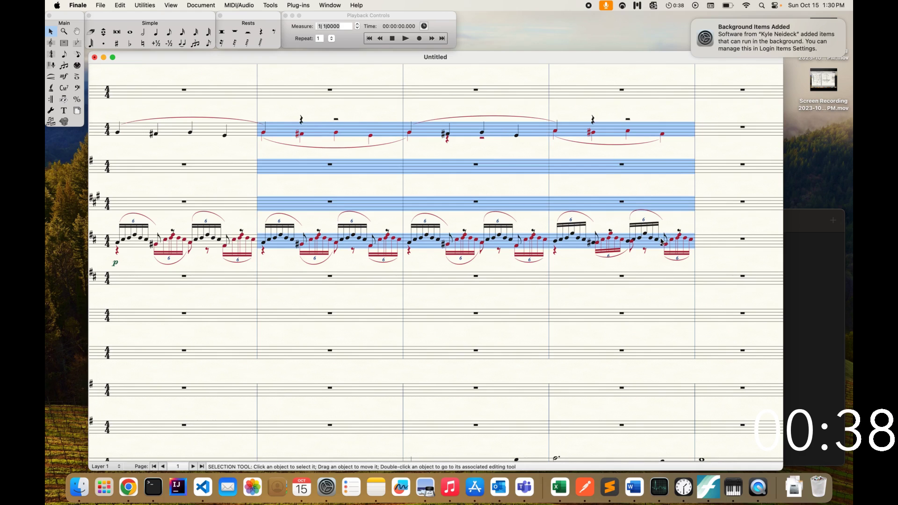
pyautogui.press('super+c')
pyautogui.click(728, 130)
pyautogui.press('super+v')
pyautogui.hscroll(6, 729, 130)
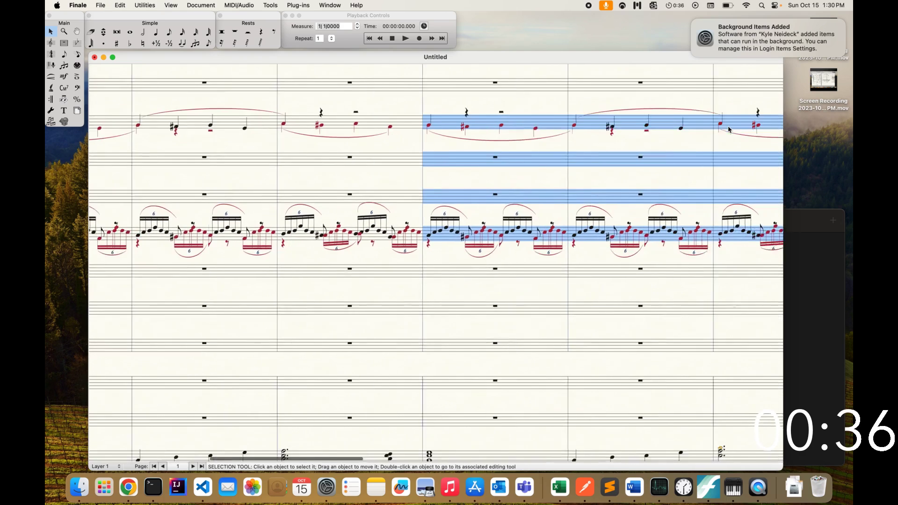
pyautogui.scroll(-5, 729, 130)
pyautogui.hscroll(8, 725, 131)
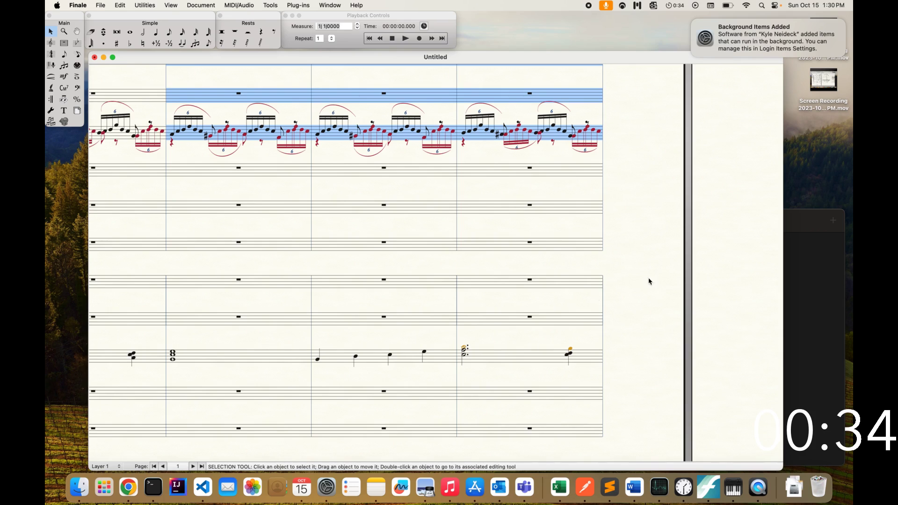
pyautogui.click(648, 281)
pyautogui.hscroll(10, 648, 281)
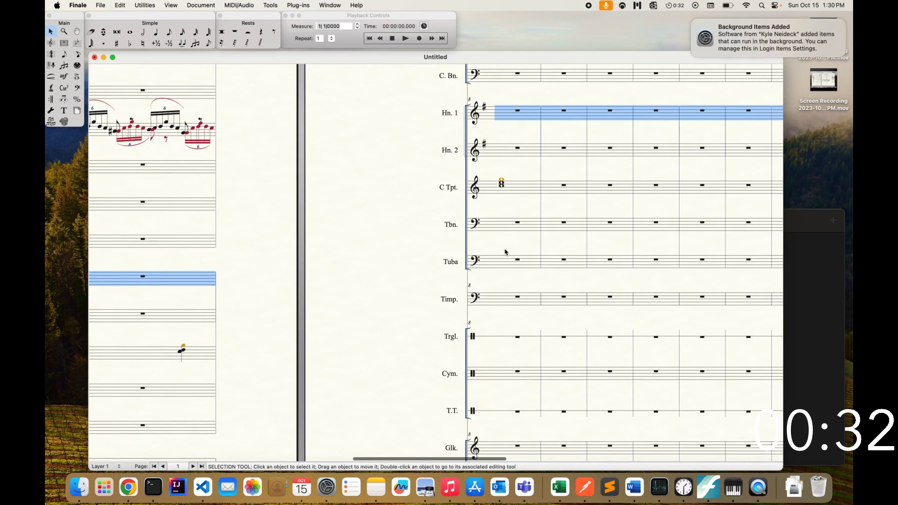
pyautogui.click(500, 202)
pyautogui.hscroll(-8, 499, 202)
pyautogui.scroll(5, 497, 202)
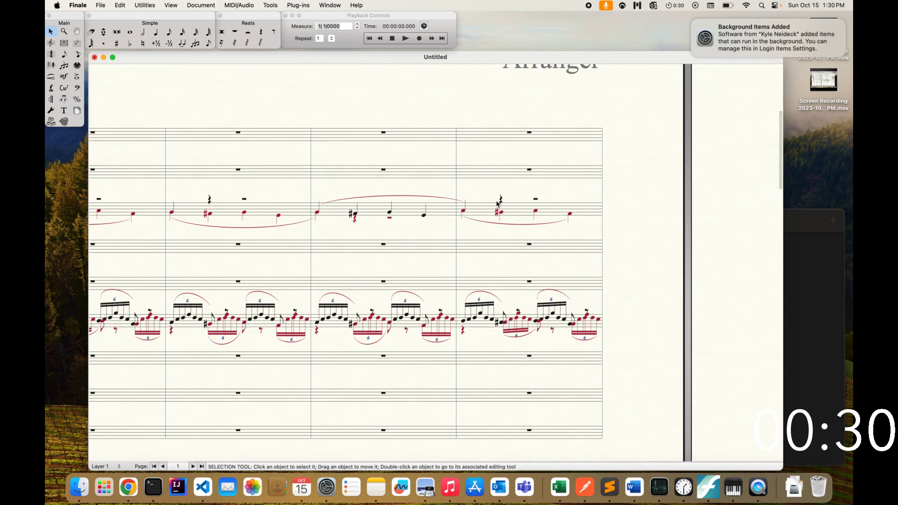
pyautogui.click(387, 209)
pyautogui.hscroll(5, 460, 234)
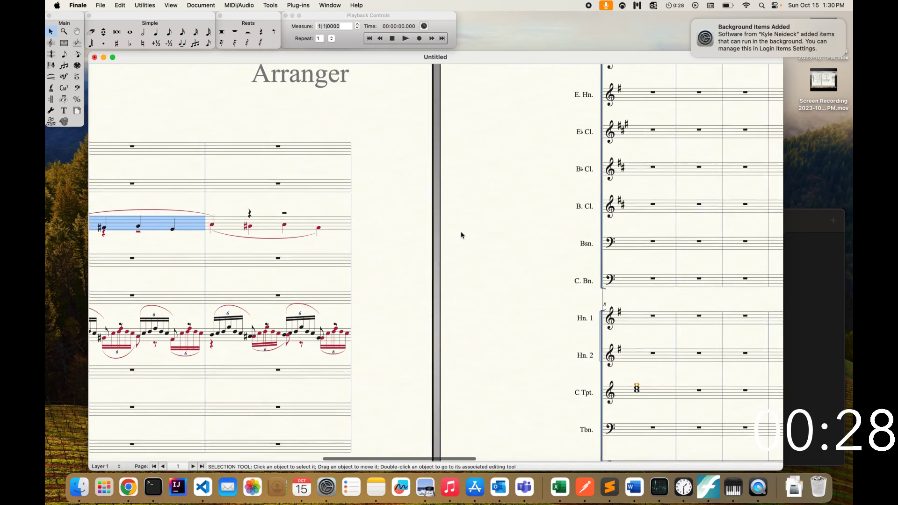
pyautogui.hscroll(3, 618, 212)
pyautogui.click(586, 160)
pyautogui.press('super+v')
pyautogui.scroll(-2, 590, 255)
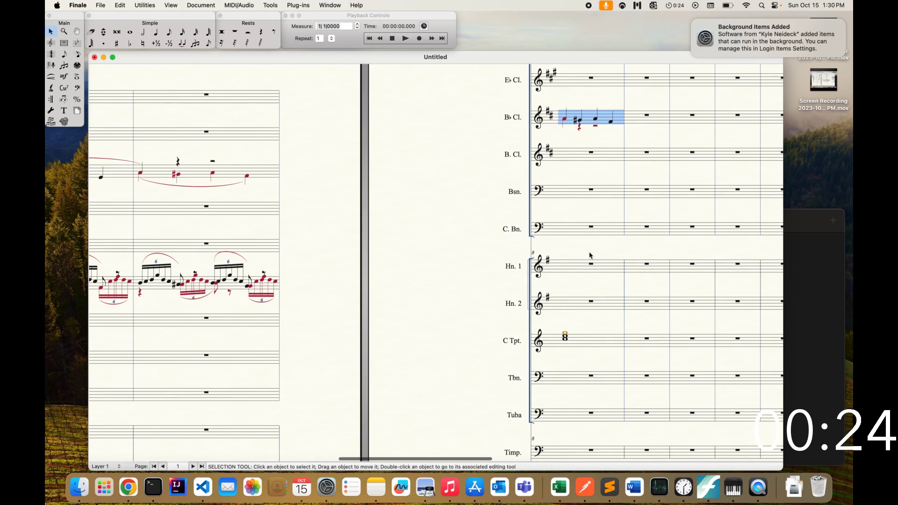
pyautogui.press('super+z')
pyautogui.hscroll(-5, 589, 255)
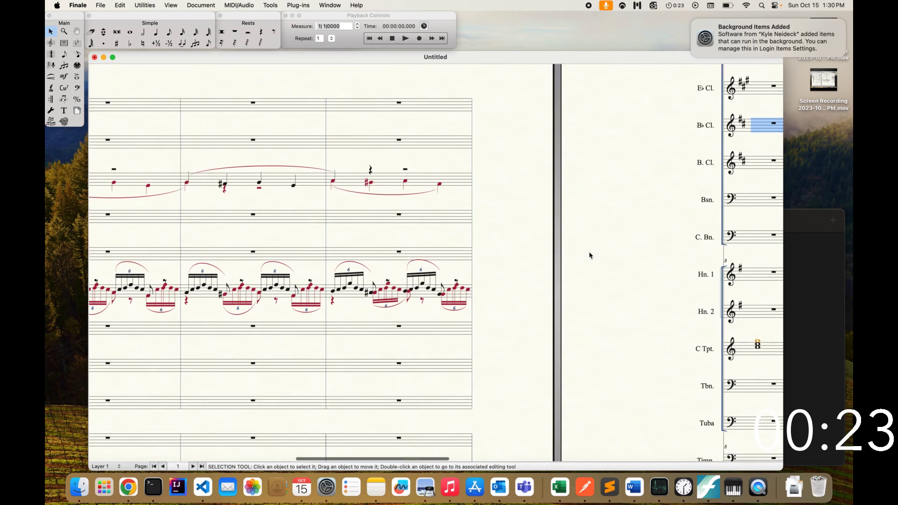
# Step: Copy Oboe measure 6 and paste it into Oboe measure 8 on the second page
pyautogui.click(212, 181)
pyautogui.hscroll(4, 353, 202)
pyautogui.scroll(1, 353, 201)
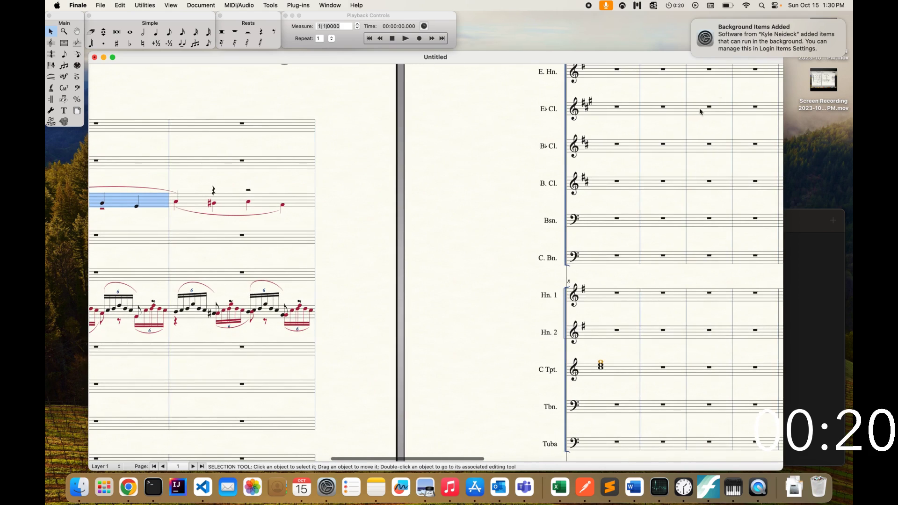
pyautogui.click(638, 154)
pyautogui.click(603, 115)
pyautogui.scroll(3, 602, 117)
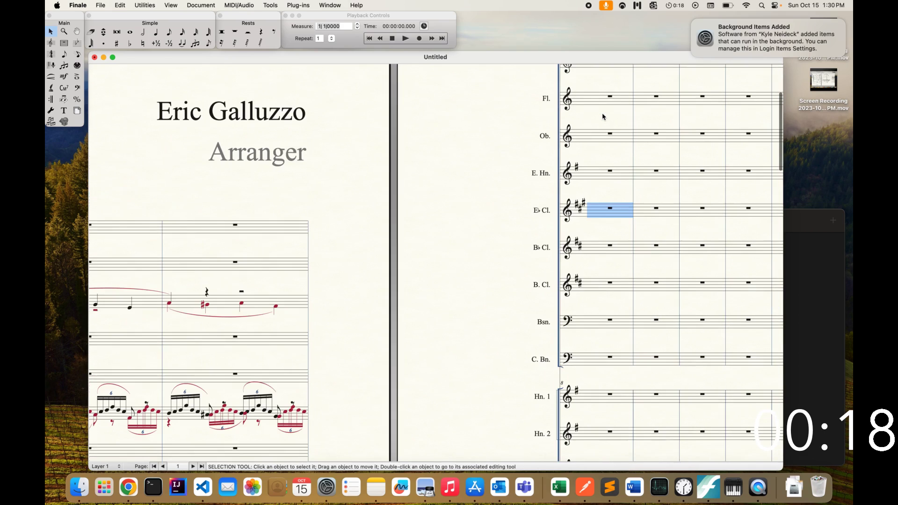
pyautogui.click(600, 132)
pyautogui.press('super+v')
pyautogui.scroll(-4, 602, 176)
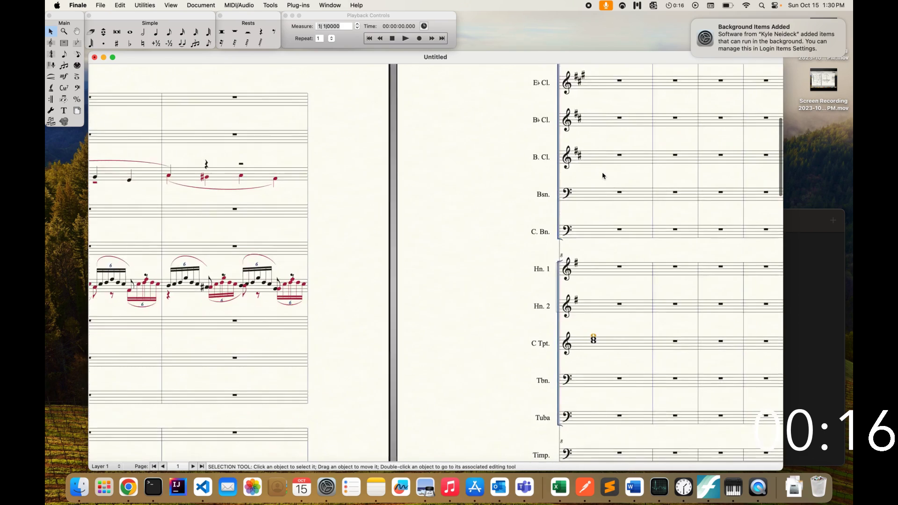
# Step: Copy the B♭ Clarinet sextuplets from measure 7 and paste them into B♭ Clarinet measure 8
pyautogui.hscroll(-3, 602, 176)
pyautogui.click(306, 302)
pyautogui.press('super+c')
pyautogui.hscroll(1, 413, 312)
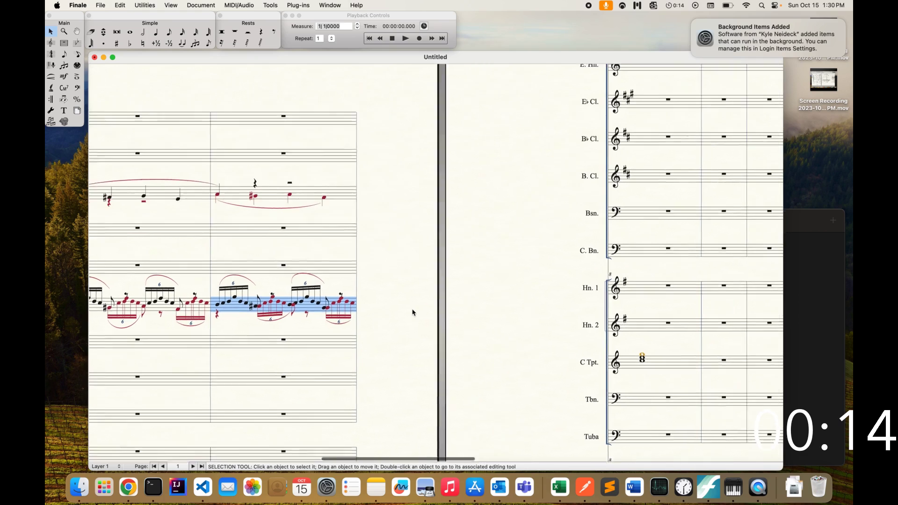
pyautogui.hscroll(3, 414, 312)
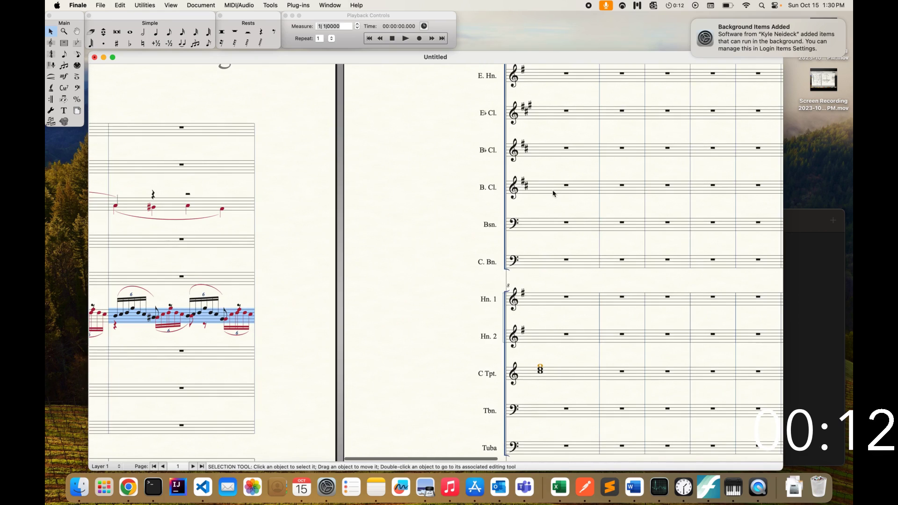
pyautogui.click(552, 157)
pyautogui.press('super+v')
pyautogui.scroll(-5, 554, 206)
pyautogui.hscroll(-1, 554, 206)
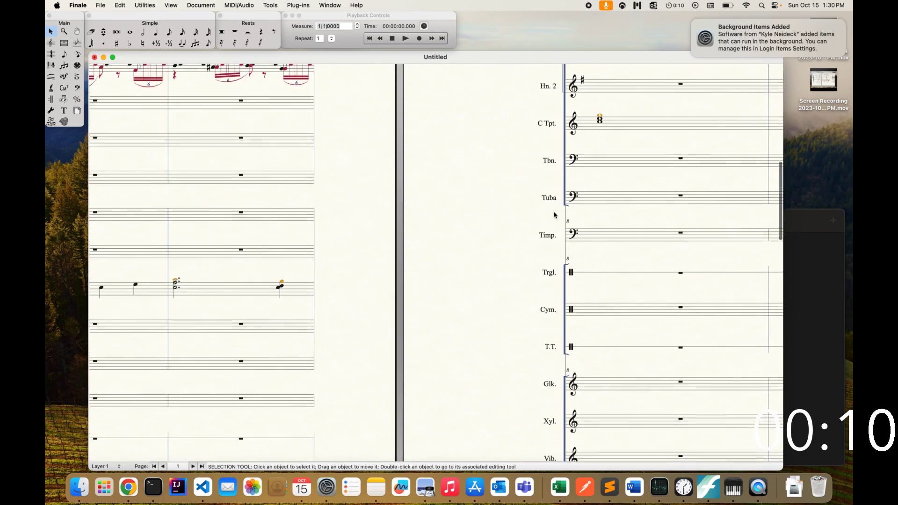
pyautogui.scroll(-2, 554, 214)
pyautogui.scroll(3, 554, 215)
pyautogui.hscroll(-3, 554, 214)
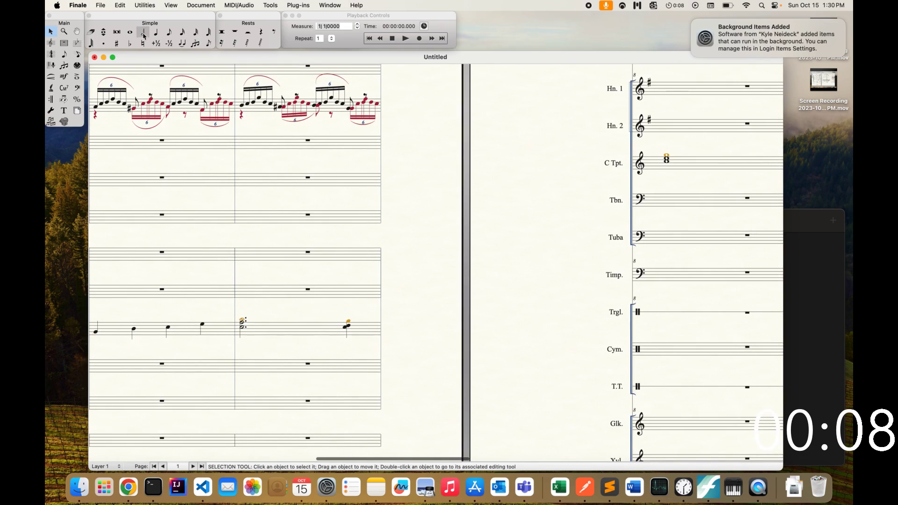
pyautogui.click(130, 32)
pyautogui.scroll(-3, 435, 261)
pyautogui.hscroll(-2, 435, 262)
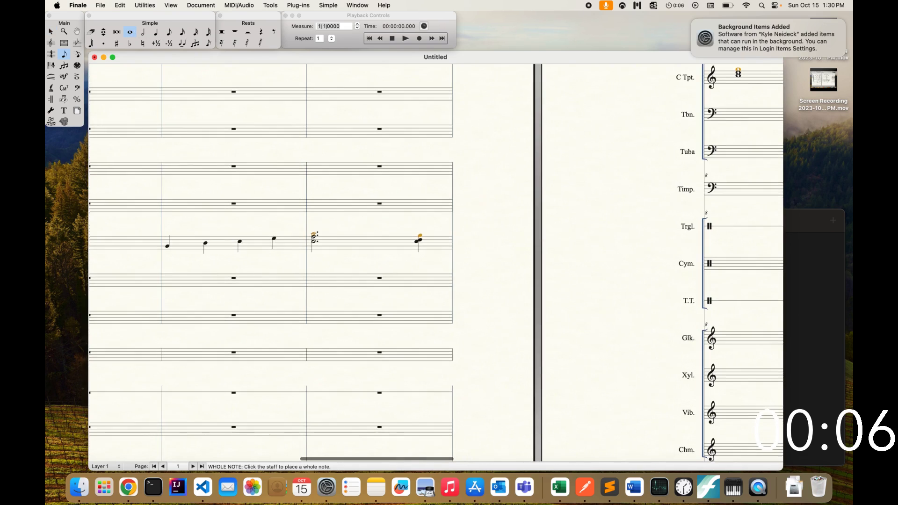
pyautogui.scroll(-5, 367, 341)
pyautogui.hscroll(-2, 367, 342)
pyautogui.scroll(4, 367, 341)
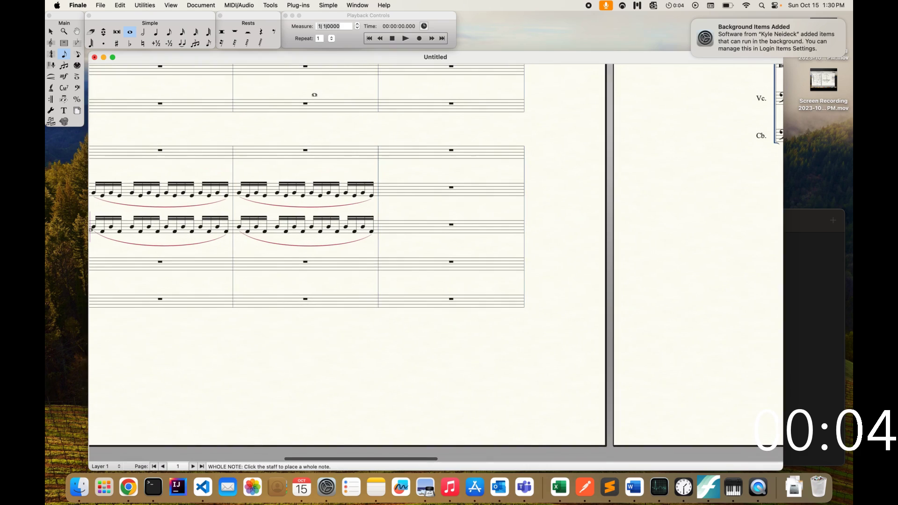
pyautogui.click(51, 32)
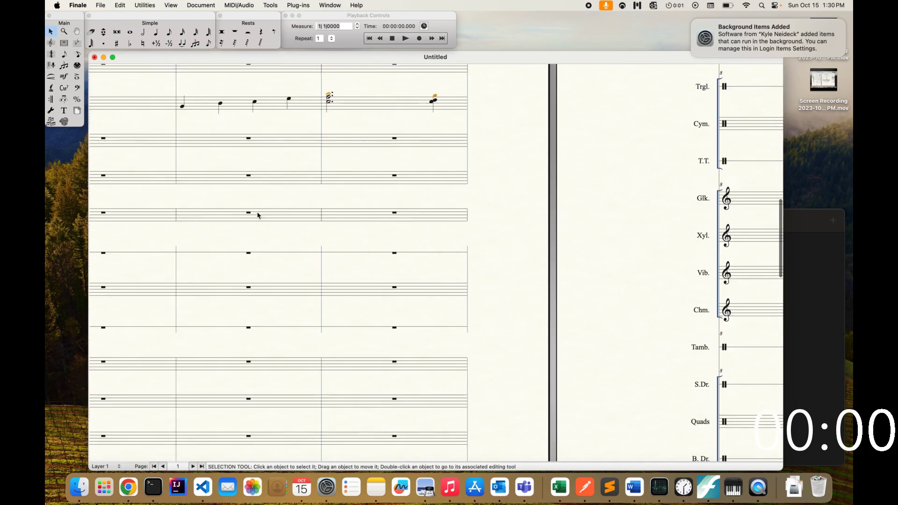
pyautogui.scroll(5, 257, 215)
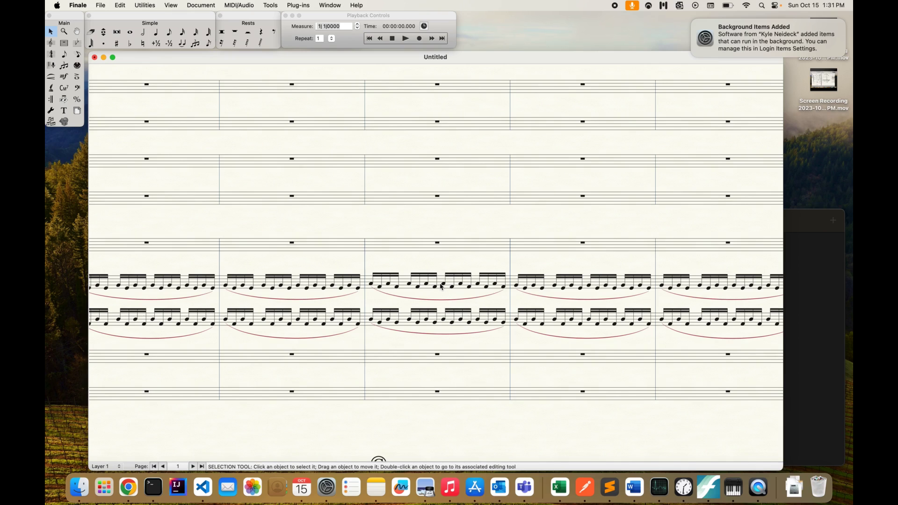
# Step: Copy the Violin II and Viola ostinato from measures 4 and 5 and paste it into measures 7 and 8
pyautogui.keyDown('shift'); pyautogui.click(577, 329); pyautogui.keyUp('shift')
pyautogui.press('super+x')
pyautogui.click(533, 295)
pyautogui.press('super+v')
pyautogui.click(666, 285)
pyautogui.hscroll(13, 666, 285)
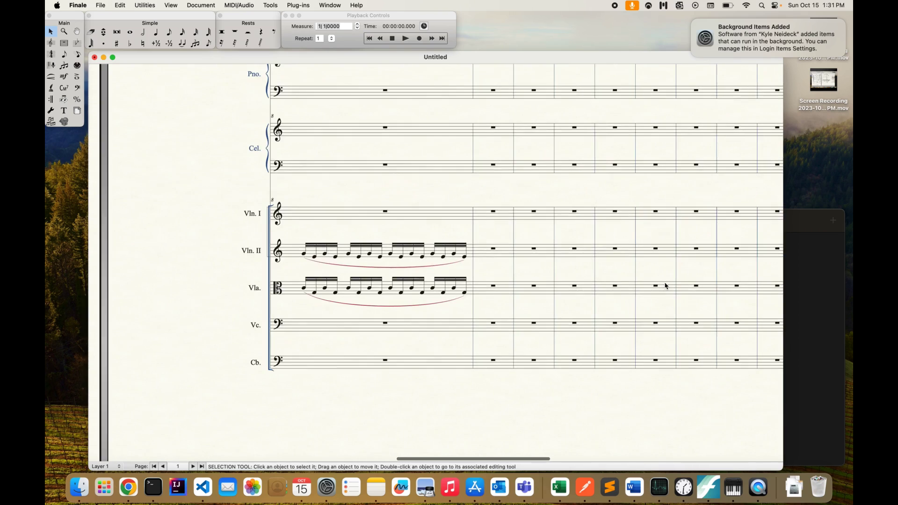
# Step: Examine the trumpet chords and surrounding staves on both sides of the page break between measures 7 and 8
pyautogui.scroll(10, 666, 285)
pyautogui.hscroll(-10, 666, 285)
pyautogui.scroll(-5, 485, 302)
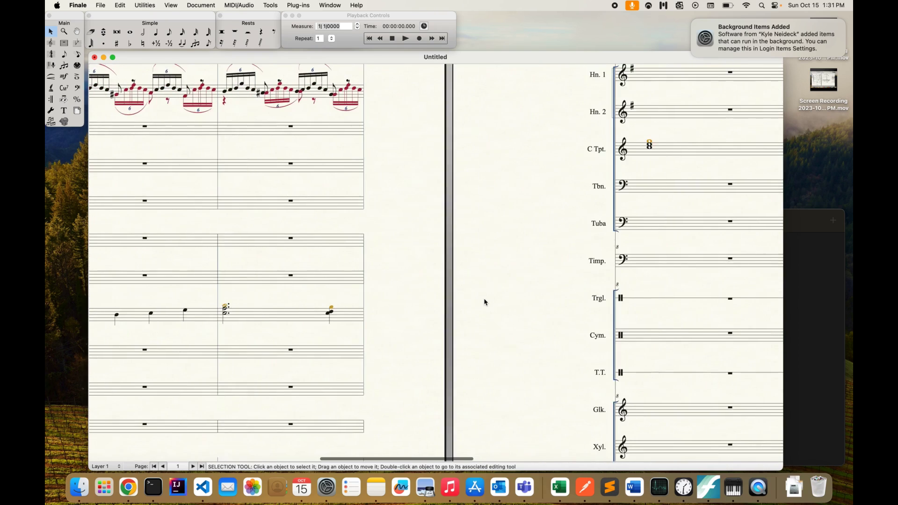
pyautogui.hscroll(8, 484, 302)
pyautogui.scroll(10, 484, 302)
pyautogui.scroll(-10, 485, 302)
pyautogui.hscroll(-8, 485, 302)
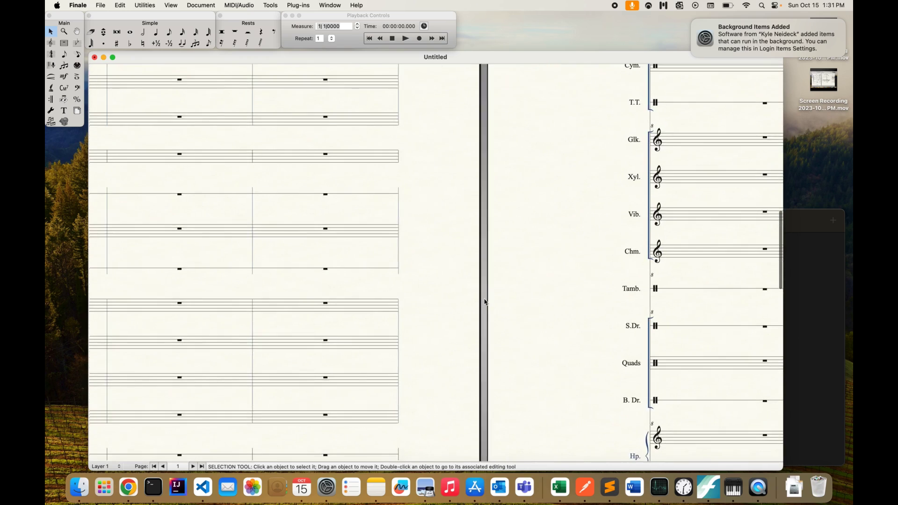
pyautogui.hscroll(-5, 485, 302)
pyautogui.scroll(-10, 484, 302)
# Step: Enter one whole note each in measures 4 and 5 of the Cello and Contrabass staves
pyautogui.click(130, 31)
pyautogui.scroll(2, 379, 282)
pyautogui.hscroll(-1, 378, 282)
pyautogui.scroll(10, 379, 282)
pyautogui.scroll(-1, 241, 275)
pyautogui.hscroll(-2, 290, 274)
pyautogui.scroll(-6, 285, 327)
pyautogui.scroll(-3, 285, 327)
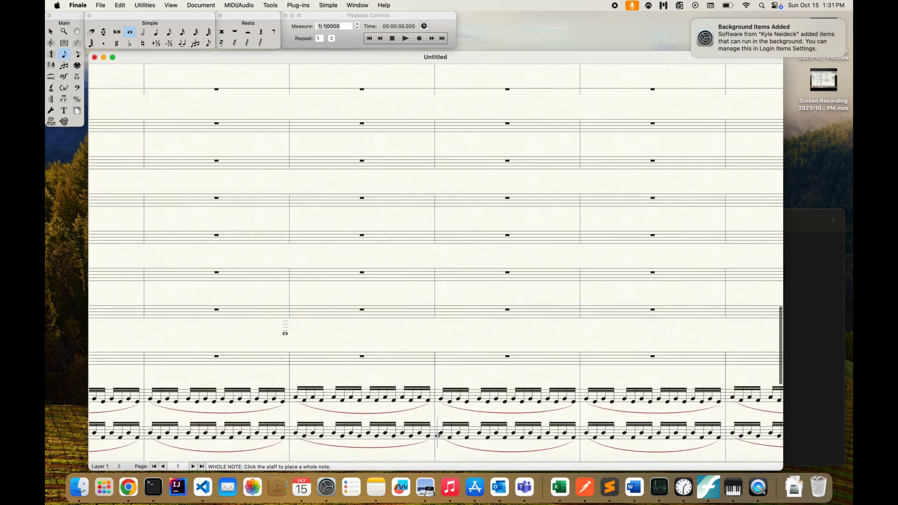
pyautogui.scroll(8, 284, 330)
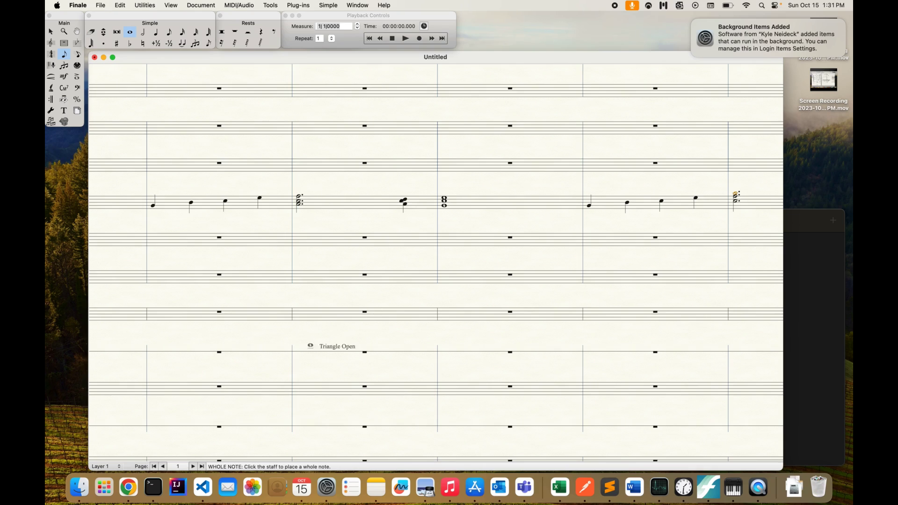
pyautogui.scroll(-10, 310, 345)
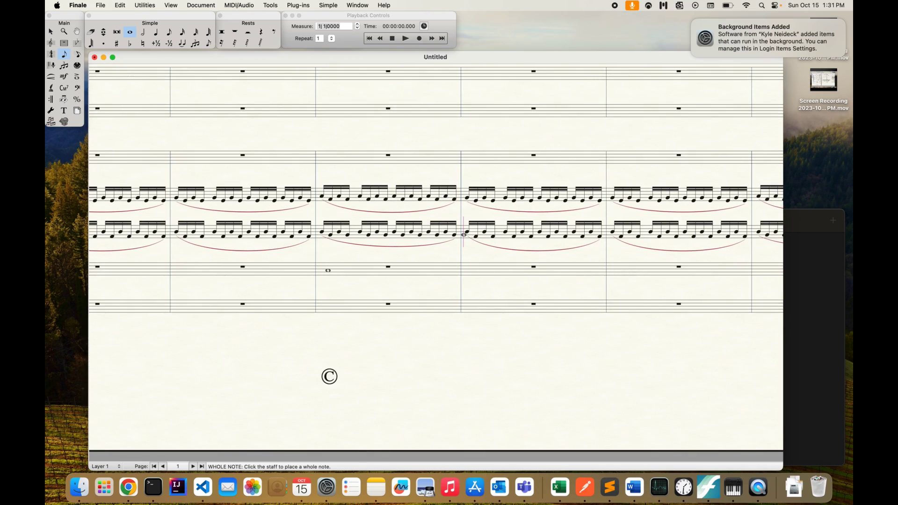
pyautogui.click(322, 265)
pyautogui.click(468, 270)
pyautogui.hscroll(10, 485, 303)
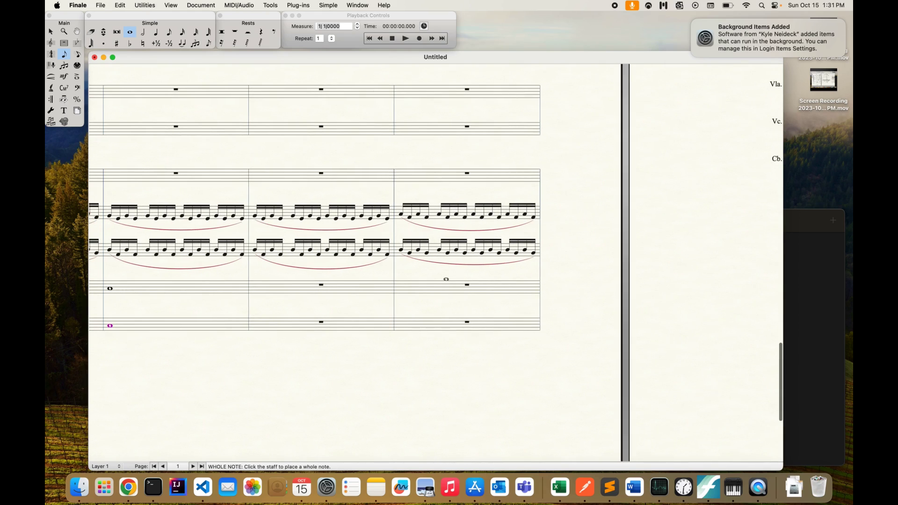
# Step: Enter two-note whole-note chords in measures 7 and 8 of the Horn 1 and Horn 2 staves
pyautogui.scroll(10, 446, 279)
pyautogui.scroll(4, 397, 262)
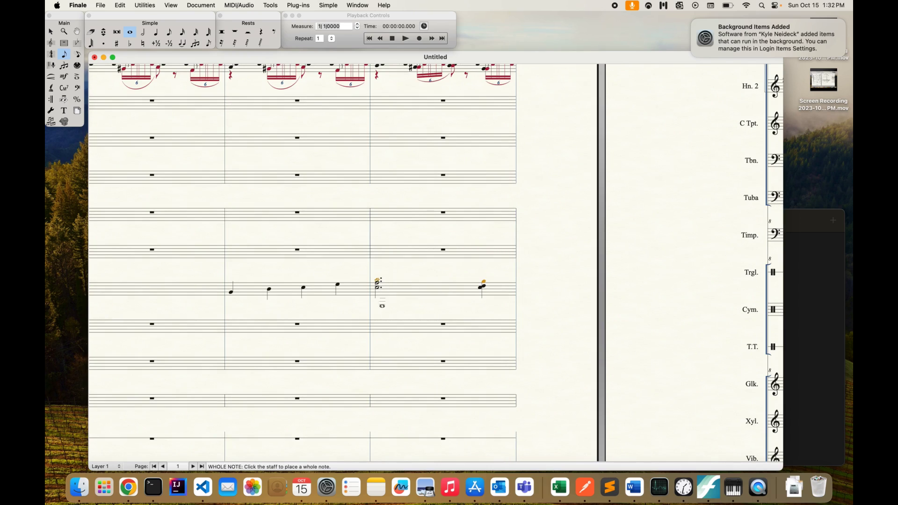
pyautogui.hscroll(-3, 435, 262)
pyautogui.scroll(-1, 434, 262)
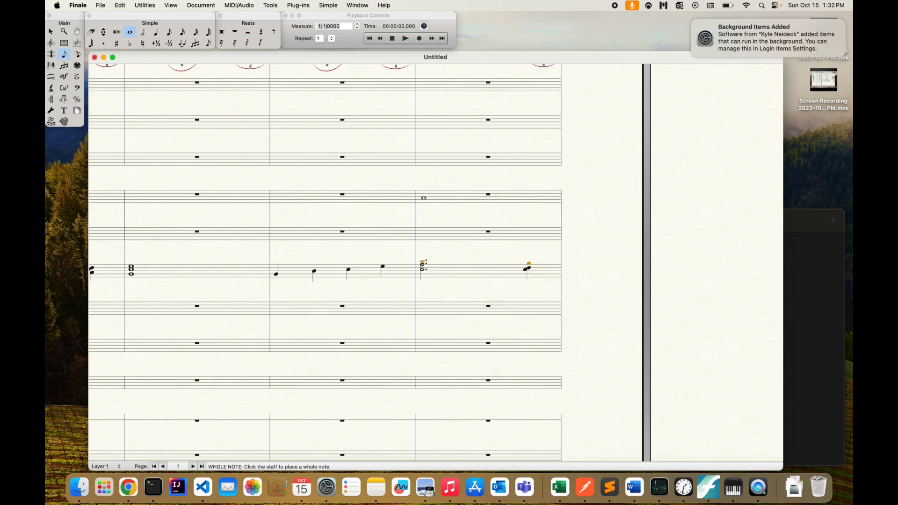
pyautogui.click(423, 200)
pyautogui.hscroll(5, 450, 255)
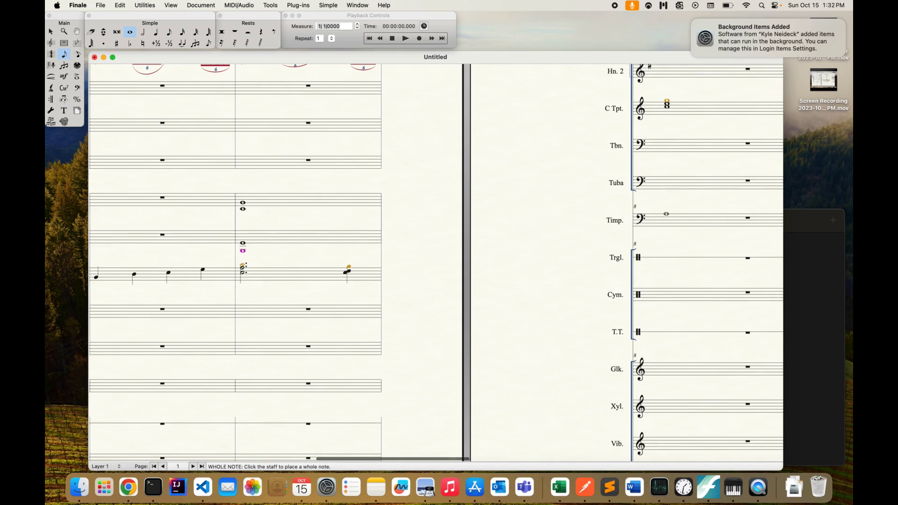
pyautogui.hscroll(2, 666, 213)
pyautogui.scroll(2, 666, 214)
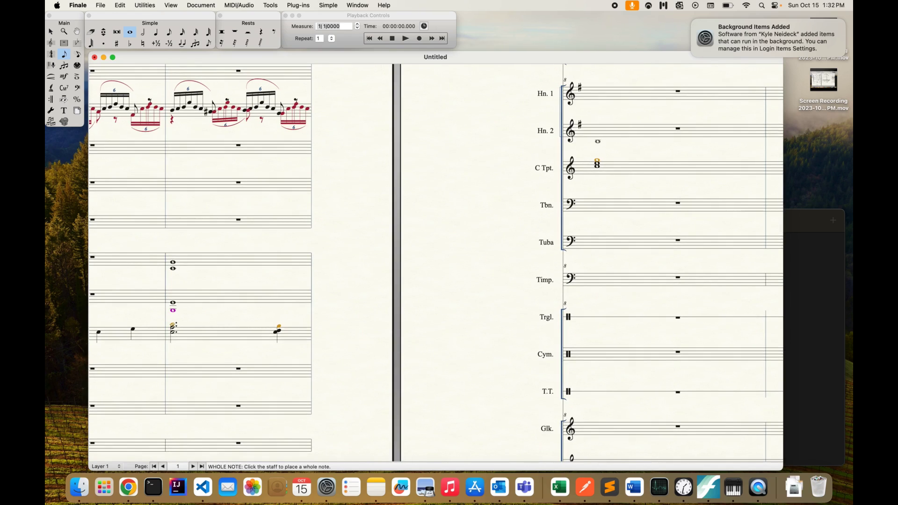
pyautogui.click(597, 144)
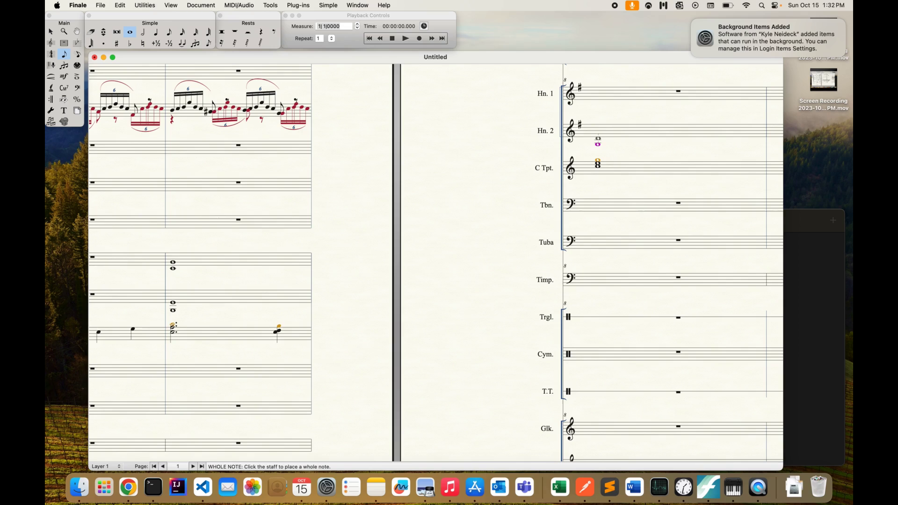
pyautogui.click(597, 104)
# Step: Copy measures 7 and 8 of the two Horn staves and paste them starting at measure 4
pyautogui.hscroll(-3, 467, 232)
pyautogui.scroll(-1, 466, 233)
pyautogui.press('Escape')
pyautogui.click(320, 249)
pyautogui.hscroll(2, 604, 155)
pyautogui.scroll(1, 603, 154)
pyautogui.keyDown('shift'); pyautogui.click(653, 135); pyautogui.keyUp('shift')
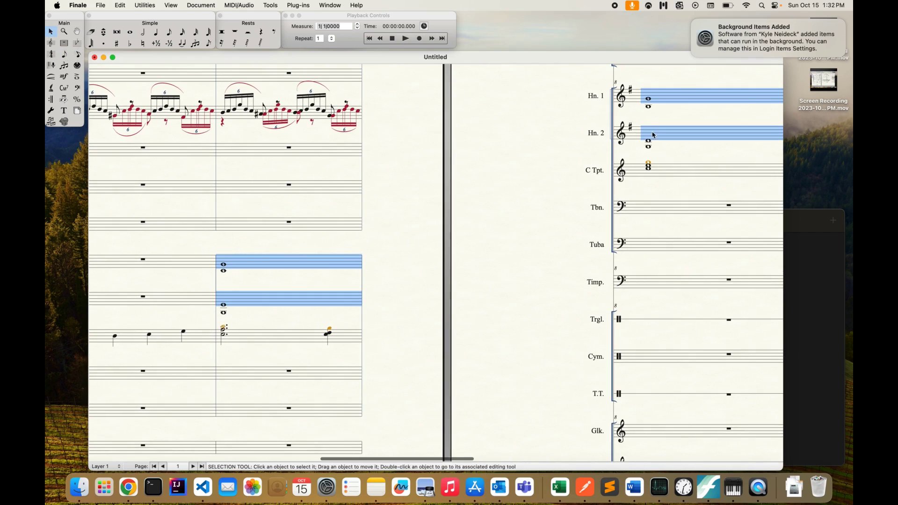
pyautogui.hscroll(-10, 585, 155)
pyautogui.scroll(1, 299, 297)
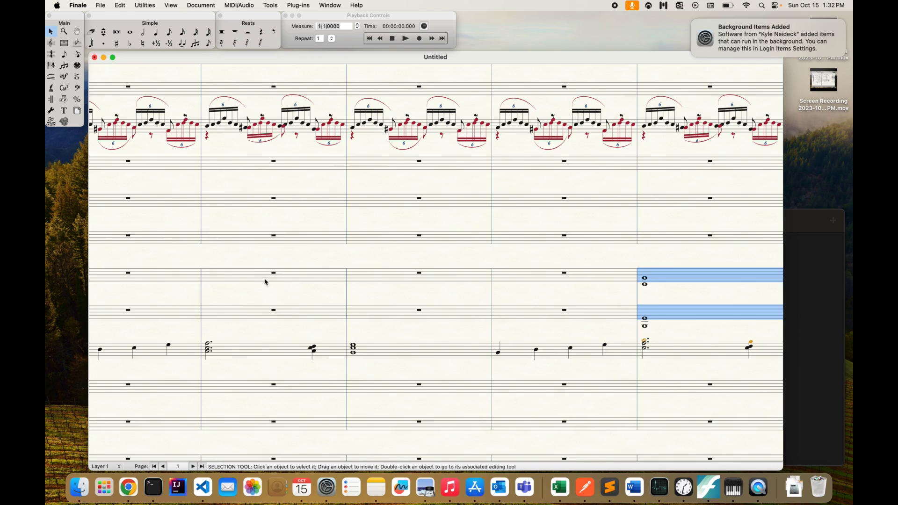
pyautogui.click(258, 273)
pyautogui.press('super+v')
# Step: Enter a low whole note below the staff in Tuba measures 7 and 8
pyautogui.hscroll(6, 386, 349)
pyautogui.scroll(-4, 387, 349)
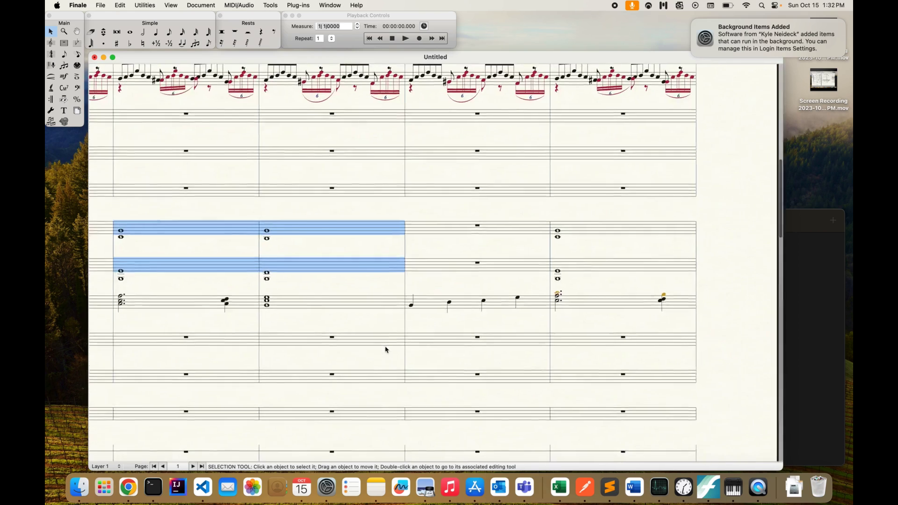
pyautogui.click(130, 32)
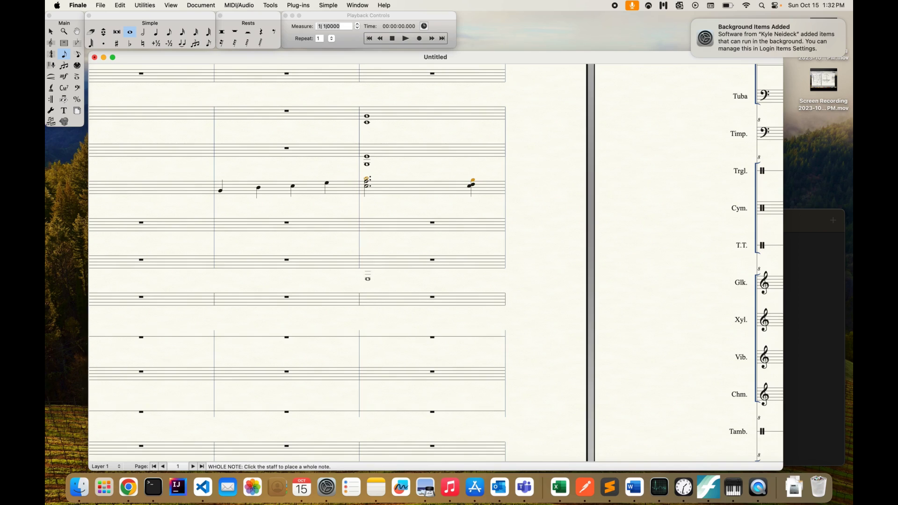
pyautogui.hscroll(5, 500, 281)
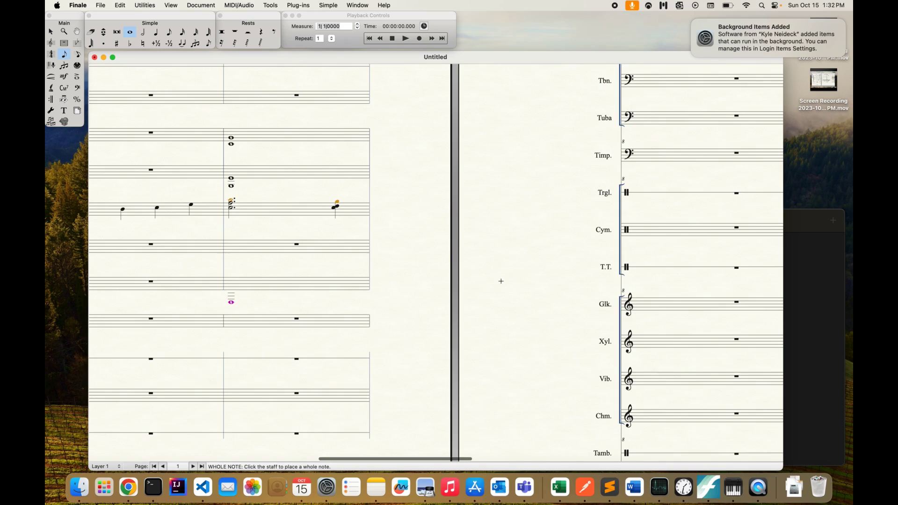
pyautogui.scroll(1, 651, 162)
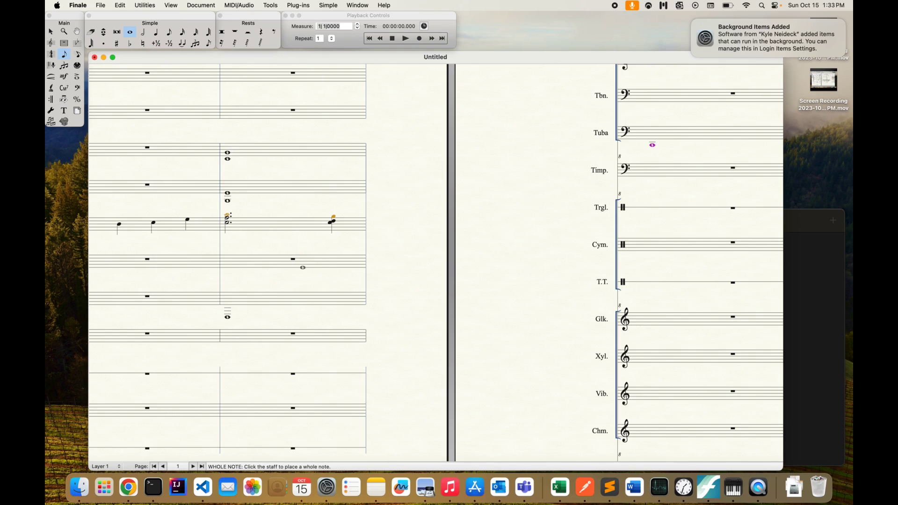
# Step: Build three-note whole-note chords in Trombone measures 7 and 8, each with its lowest note below the staff
pyautogui.click(227, 269)
pyautogui.hscroll(5, 486, 282)
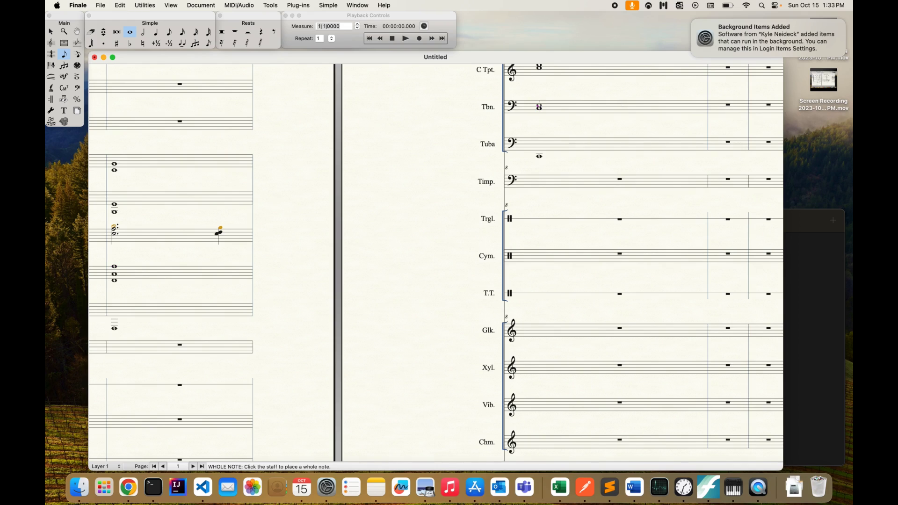
pyautogui.hscroll(-3, 458, 191)
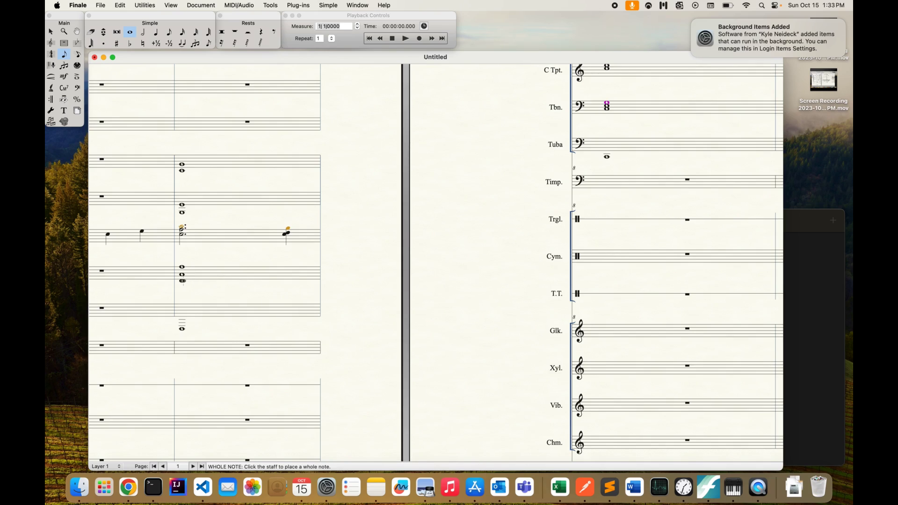
pyautogui.press('super+Up')
pyautogui.press('super+Up')
pyautogui.hotkey('shift', 'Down')
pyautogui.hotkey('shift', 'Down')
pyautogui.press('Down')
pyautogui.scroll(2, 552, 161)
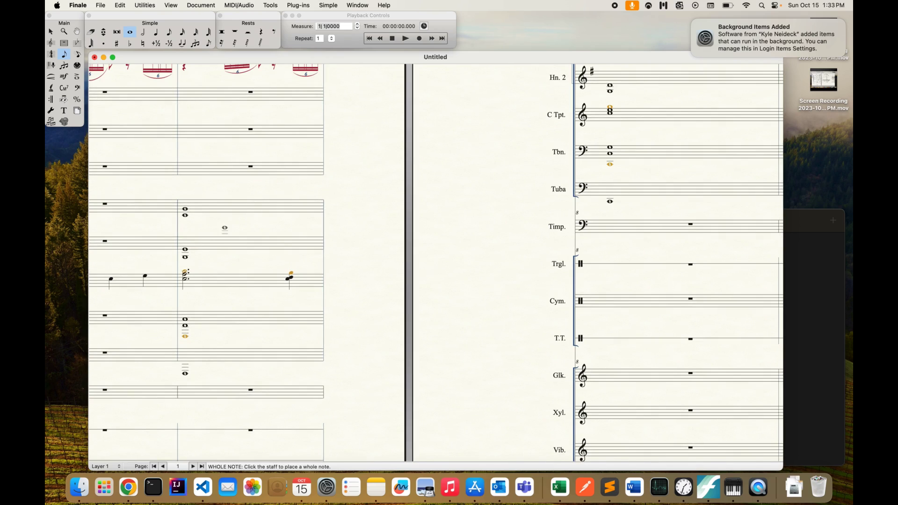
# Step: Zoom out and examine the horn, trumpet, trombone and tuba parts across measures 3 to 8
pyautogui.hscroll(10, 225, 228)
pyautogui.hscroll(-6, 225, 227)
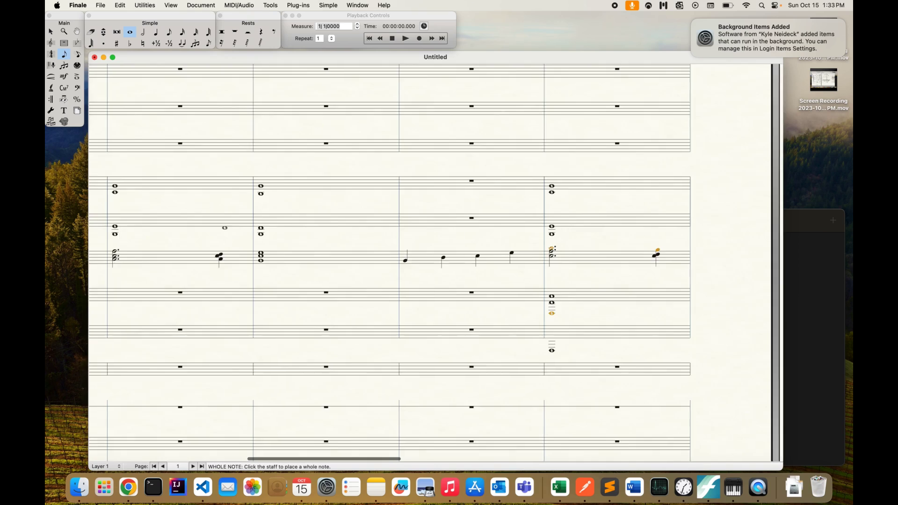
pyautogui.press('super+minus')
pyautogui.press('super+minus')
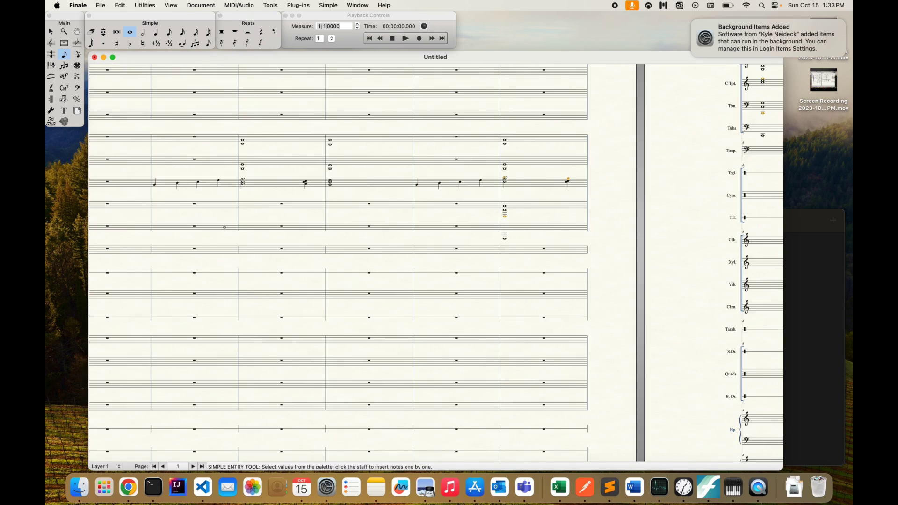
pyautogui.scroll(-2, 326, 303)
pyautogui.hscroll(2, 325, 304)
pyautogui.click(51, 32)
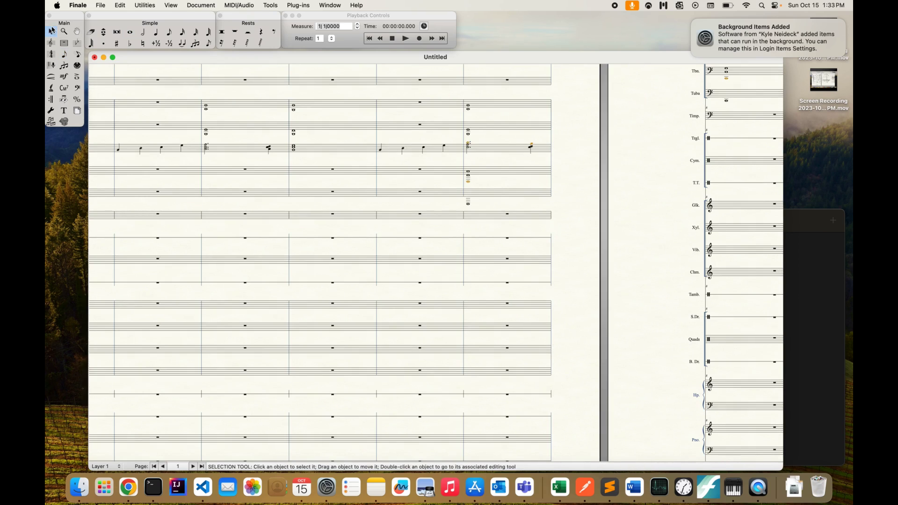
pyautogui.scroll(1, 373, 179)
pyautogui.hscroll(-1, 373, 178)
pyautogui.hscroll(-2, 451, 158)
pyautogui.scroll(1, 451, 158)
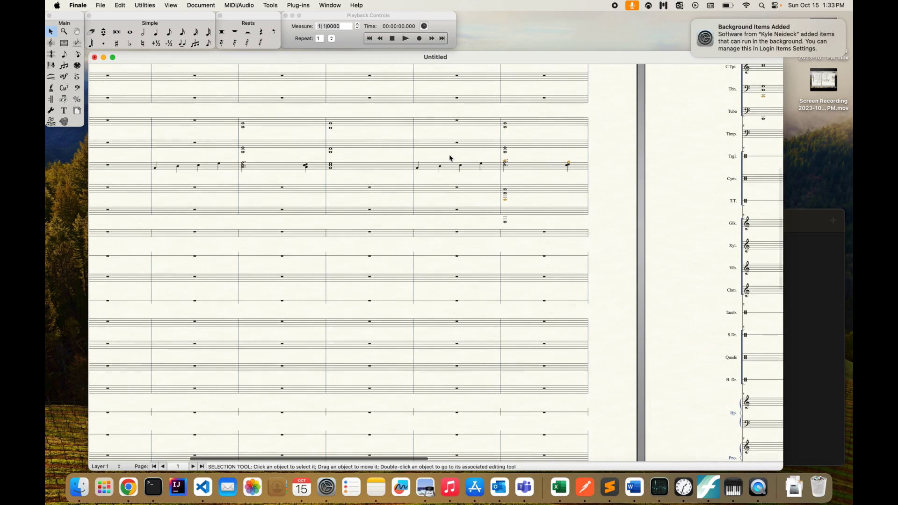
# Step: Enter four rising quarter notes in Violin I measure 3
pyautogui.scroll(-10, 197, 325)
pyautogui.hscroll(-2, 196, 325)
pyautogui.scroll(-4, 197, 325)
pyautogui.hscroll(-1, 196, 324)
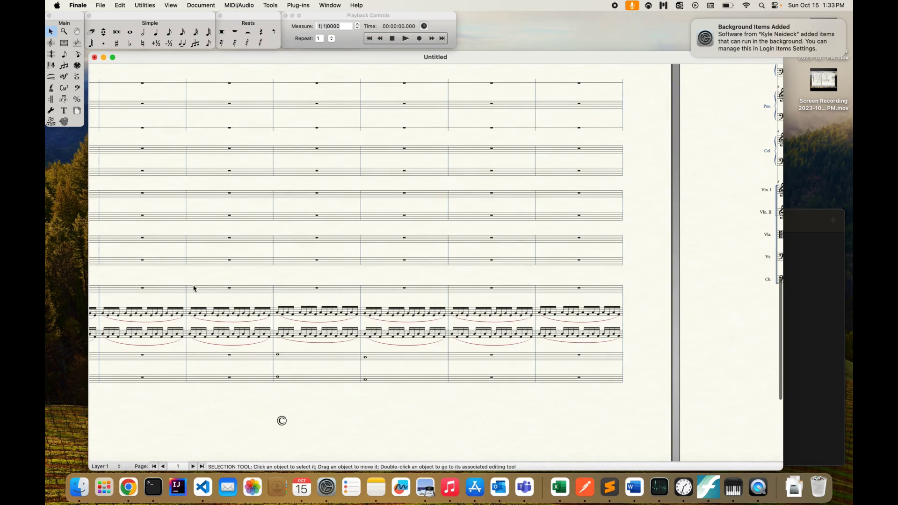
pyautogui.click(155, 31)
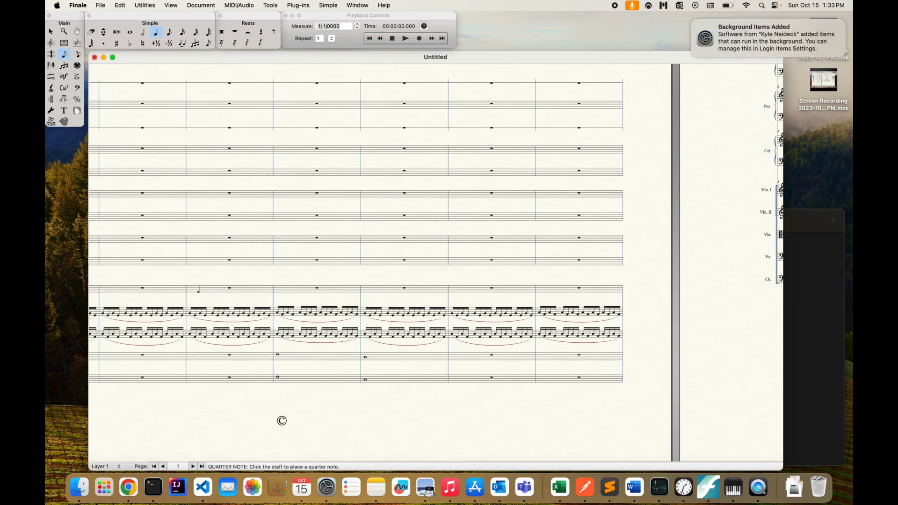
pyautogui.click(211, 290)
pyautogui.click(232, 288)
pyautogui.click(253, 286)
# Step: Enter a dotted half note and a quarter note in Violin I measure 4, and a whole note in measure 5
pyautogui.press('6')
pyautogui.click(275, 285)
pyautogui.press('5')
pyautogui.click(340, 287)
pyautogui.press('7')
pyautogui.click(363, 286)
# Step: Check the trumpet melody and enter four rising quarter notes in Violin I measure 6
pyautogui.scroll(10, 366, 289)
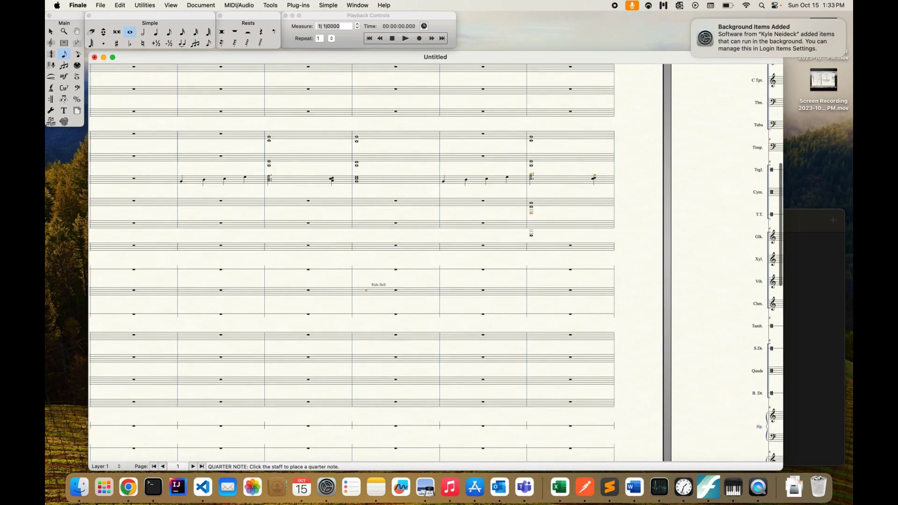
pyautogui.scroll(-10, 350, 262)
pyautogui.press('5')
pyautogui.click(389, 302)
pyautogui.click(412, 303)
pyautogui.click(433, 299)
pyautogui.click(453, 297)
# Step: Enter a dotted half note and a quarter note in Violin I measure 7
pyautogui.press('7')
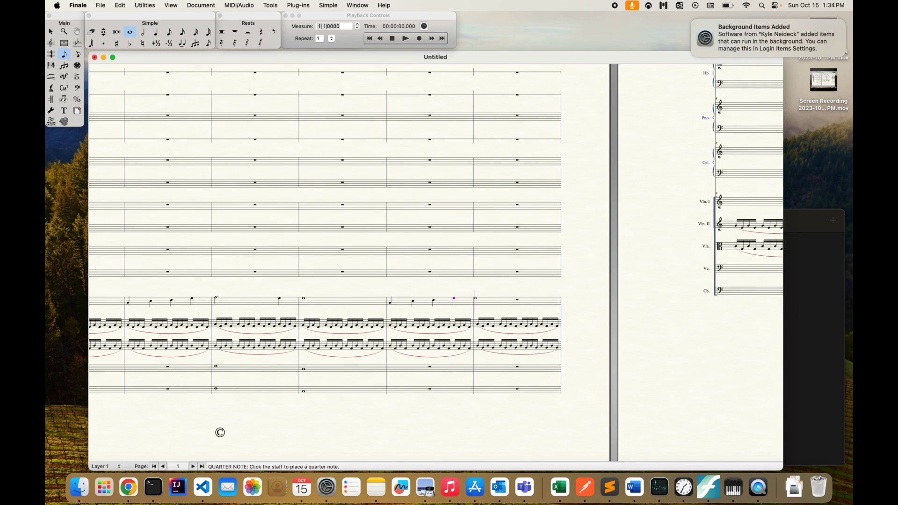
pyautogui.press('6')
pyautogui.click(477, 296)
pyautogui.press('5')
pyautogui.click(539, 296)
pyautogui.hscroll(2, 673, 201)
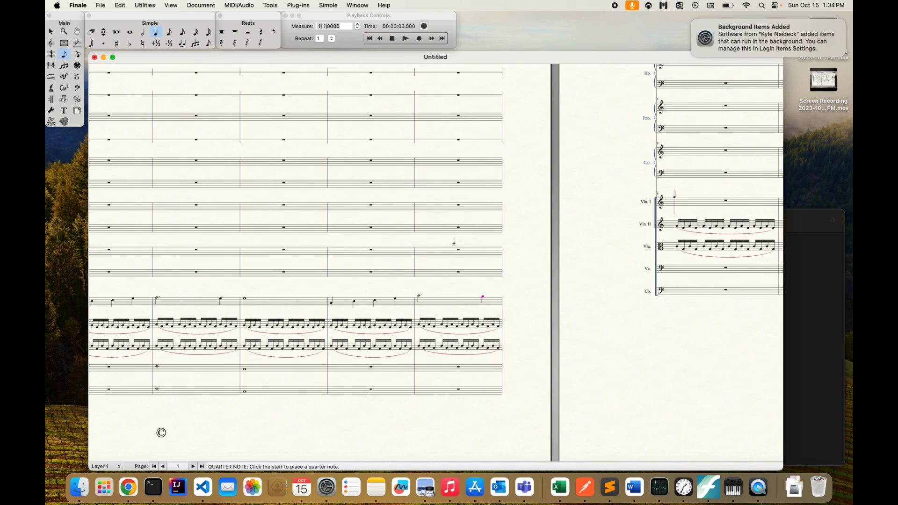
# Step: Enter whole notes in Violin I measure 8 and in the Cello and Contrabass staves at measures 7 and 8
pyautogui.click(130, 33)
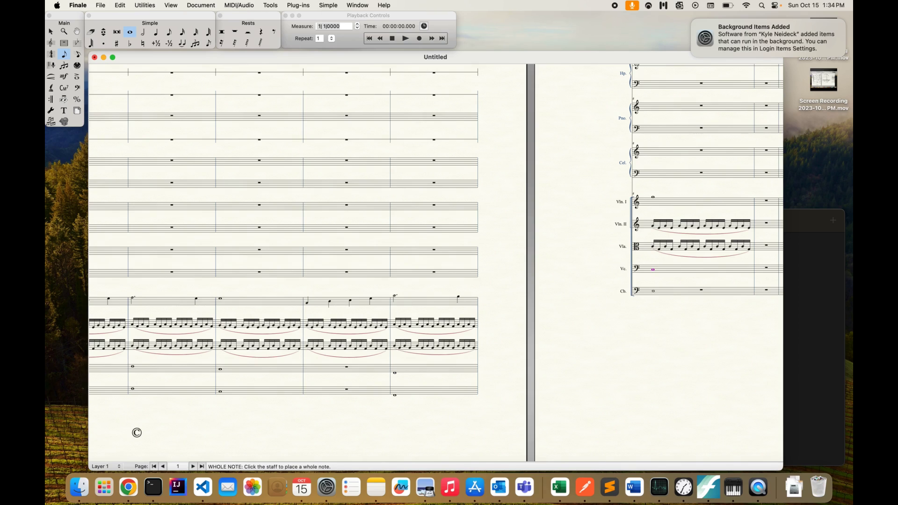
pyautogui.hscroll(-10, 137, 432)
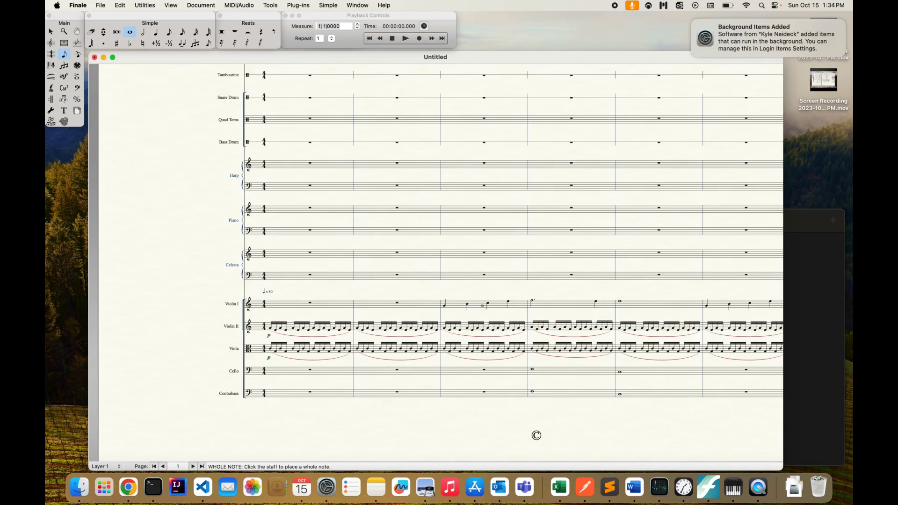
# Step: Enter a whole note in the Timpani staff at measure 7 and another at measure 8
pyautogui.scroll(8, 529, 254)
pyautogui.hscroll(5, 528, 254)
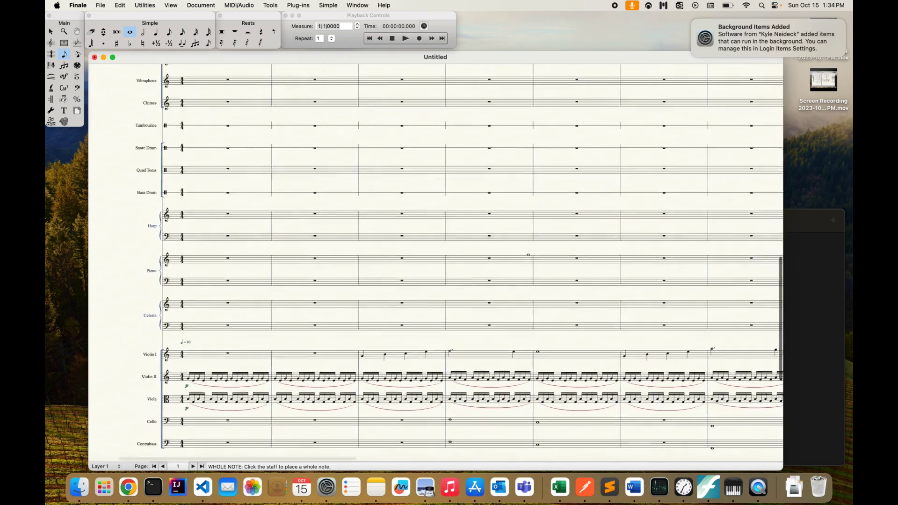
pyautogui.scroll(-3, 528, 254)
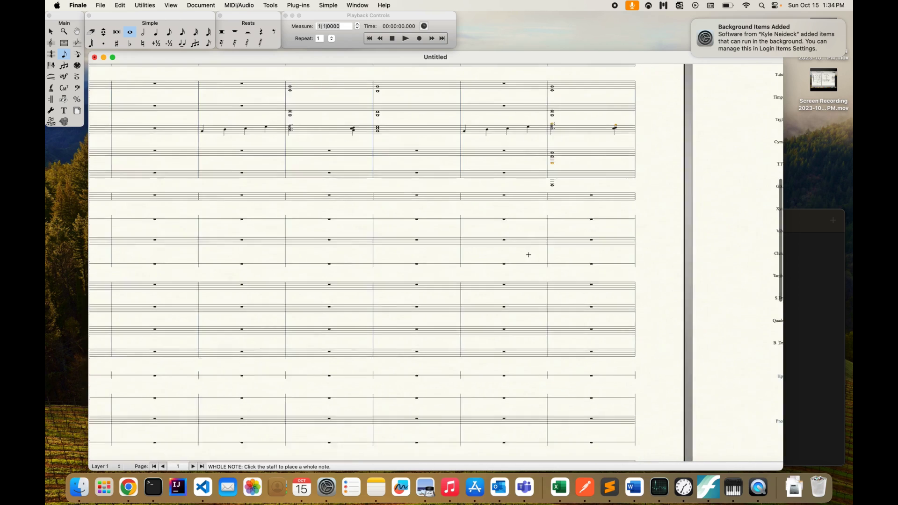
pyautogui.hscroll(-5, 529, 255)
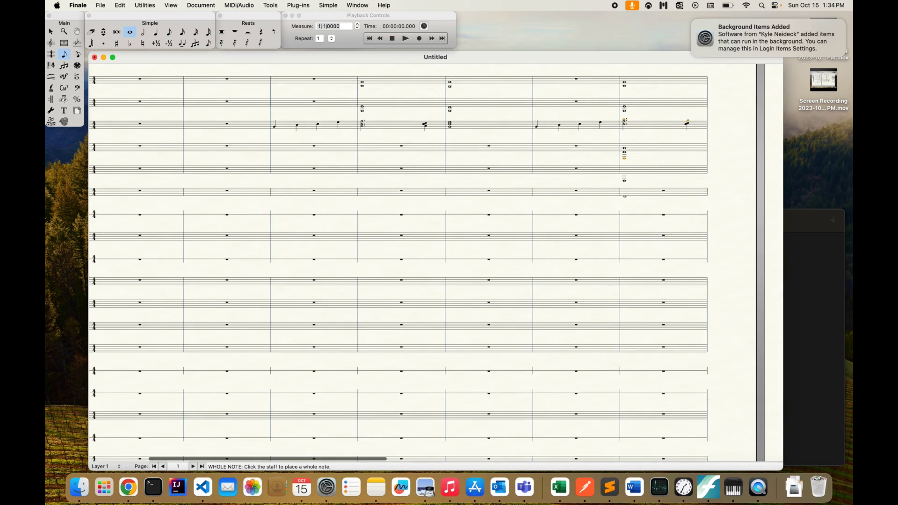
pyautogui.hscroll(5, 435, 262)
pyautogui.scroll(3, 436, 262)
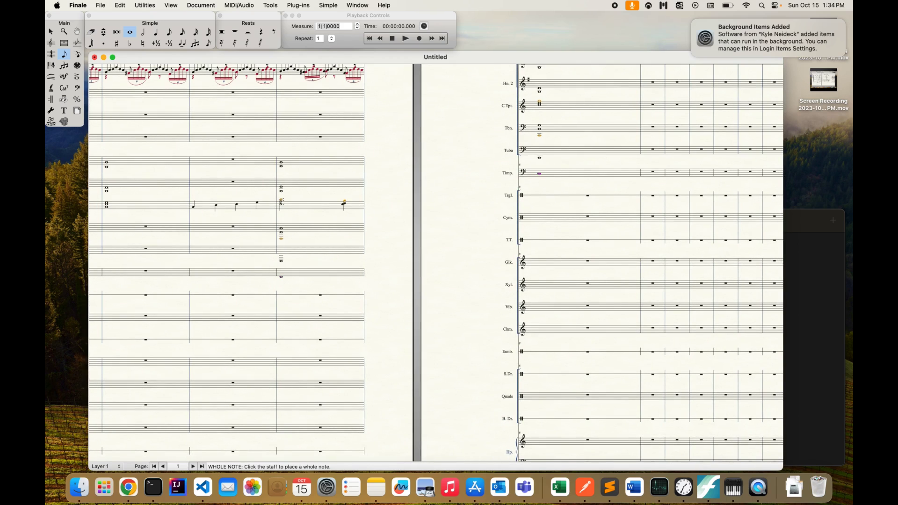
# Step: Enter a whole-note Crash Cymbals Crash in the Cymbals staff at measure 7
pyautogui.hscroll(-10, 436, 262)
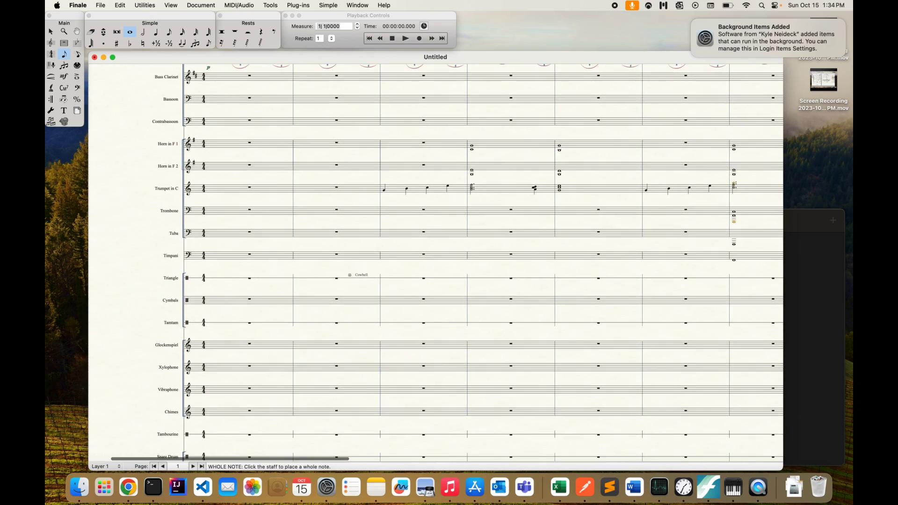
pyautogui.hscroll(5, 356, 272)
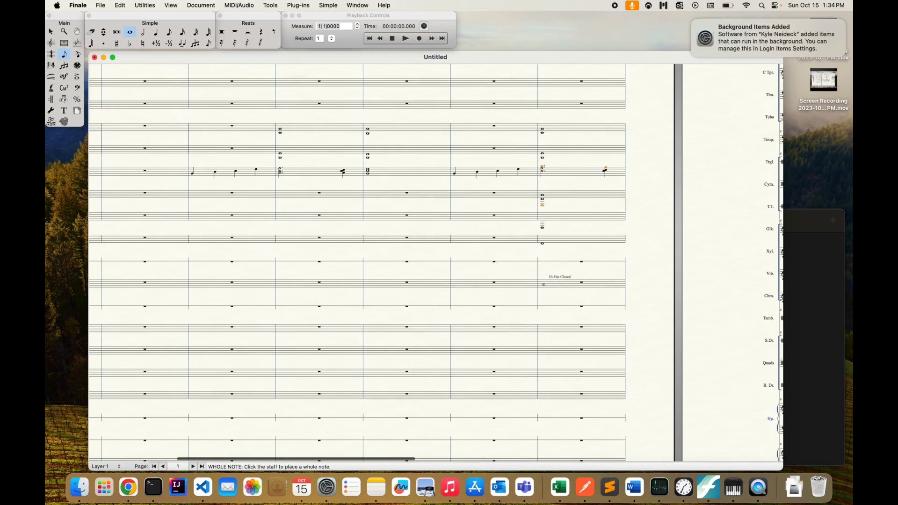
pyautogui.click(544, 283)
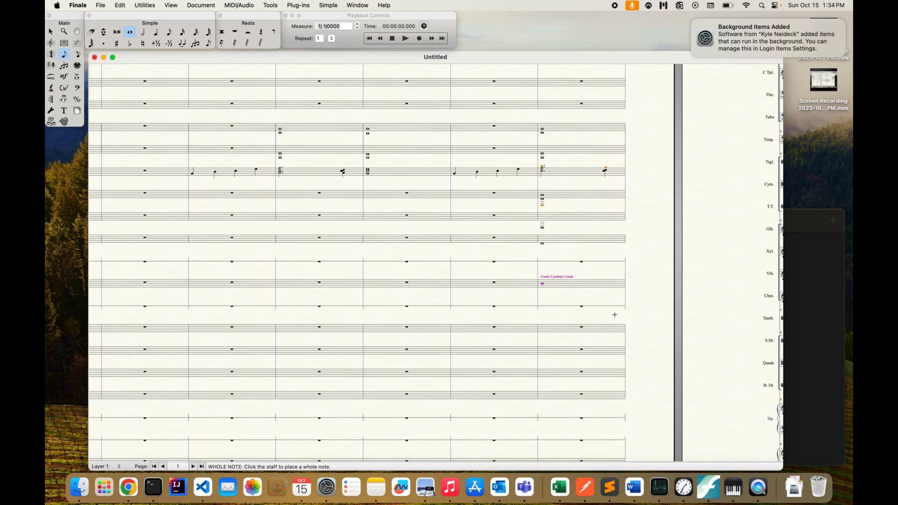
pyautogui.hscroll(6, 614, 313)
pyautogui.hscroll(2, 614, 314)
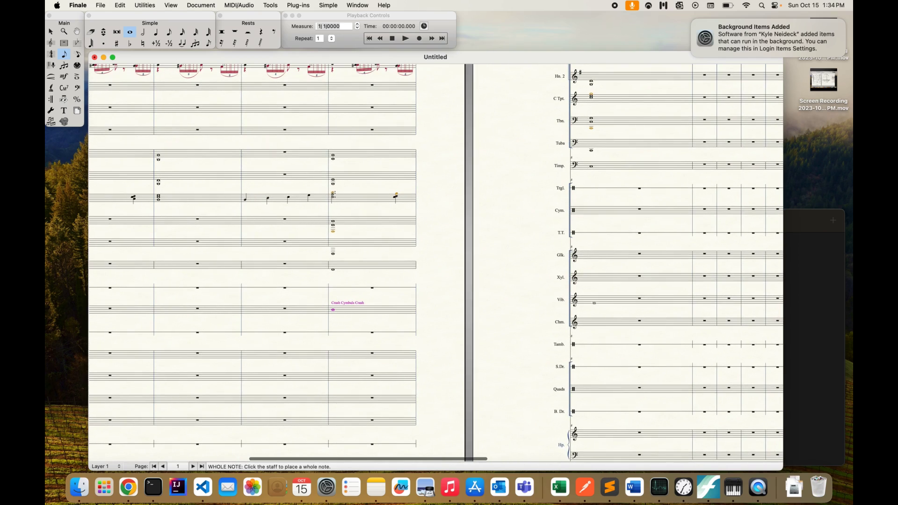
# Step: Attach the three-stroke tremolo articulation to the Timpani whole notes in measures 7 and 8
pyautogui.click(77, 76)
pyautogui.click(334, 270)
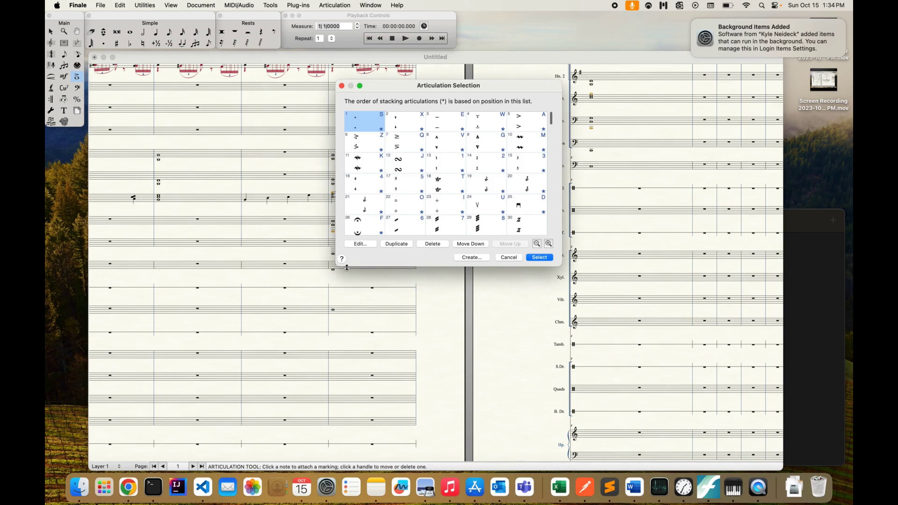
pyautogui.doubleClick(489, 222)
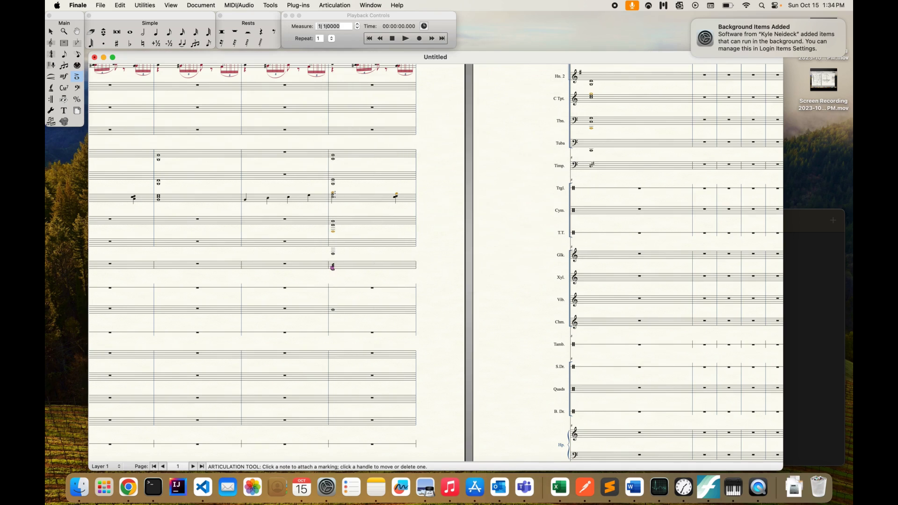
pyautogui.click(591, 166)
pyautogui.doubleClick(472, 224)
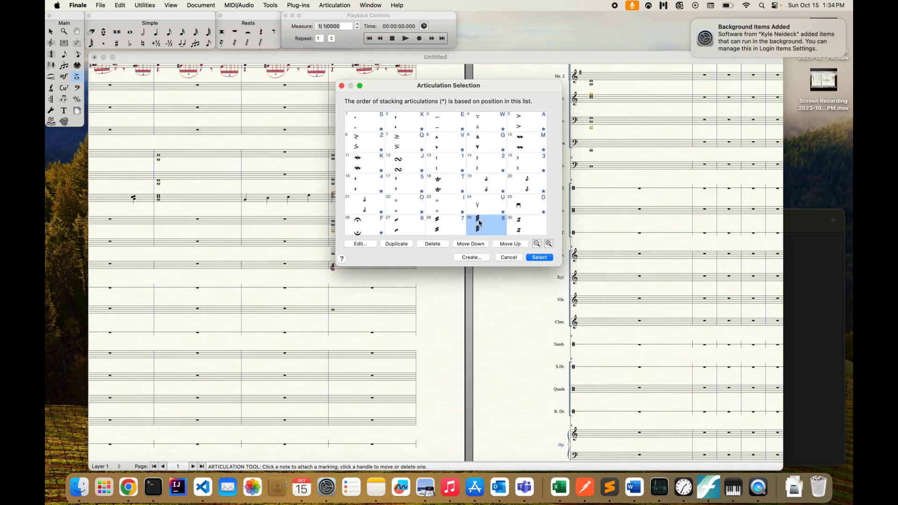
# Step: Save the score in the Music folder under the name CompetitionTrack10Minutes
pyautogui.press('super+s')
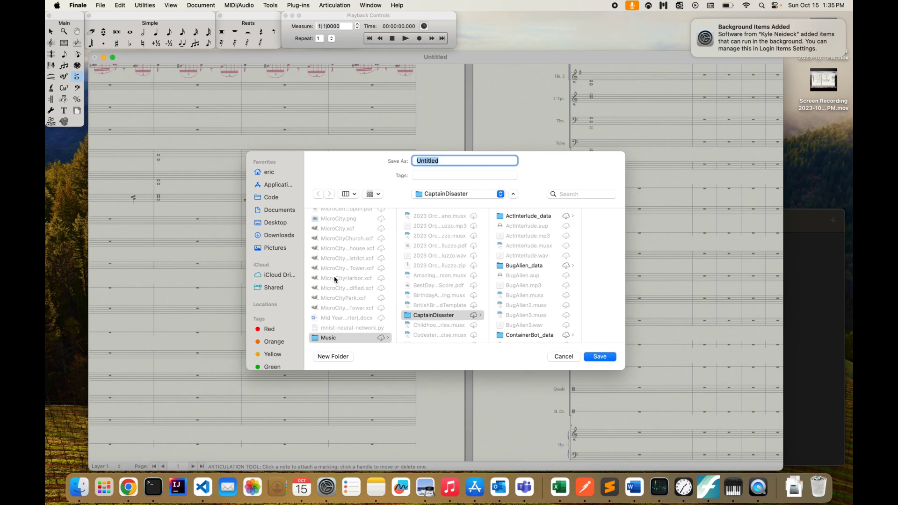
pyautogui.scroll(5, 342, 316)
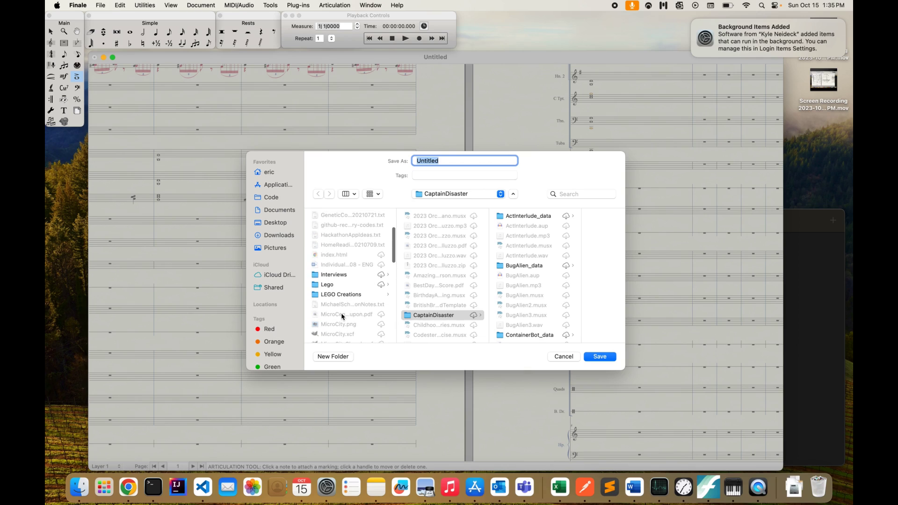
pyautogui.scroll(3, 432, 308)
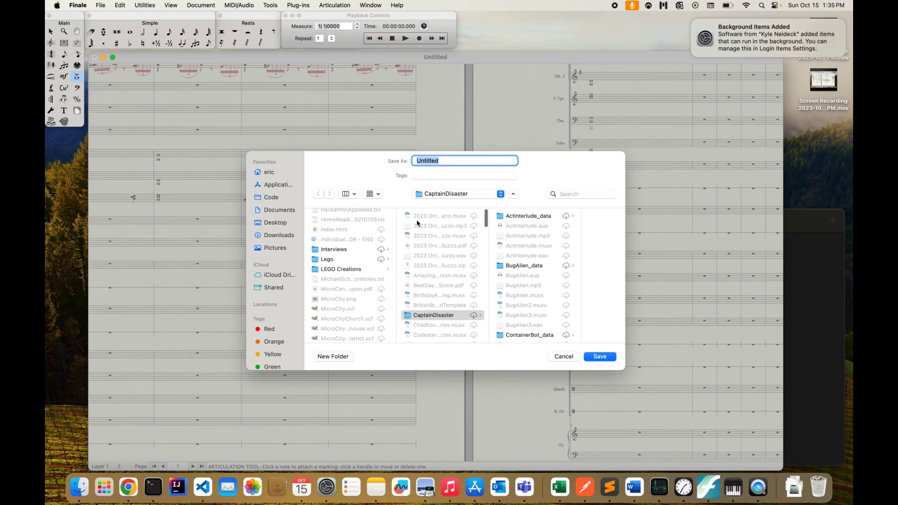
pyautogui.scroll(-5, 349, 304)
pyautogui.click(328, 306)
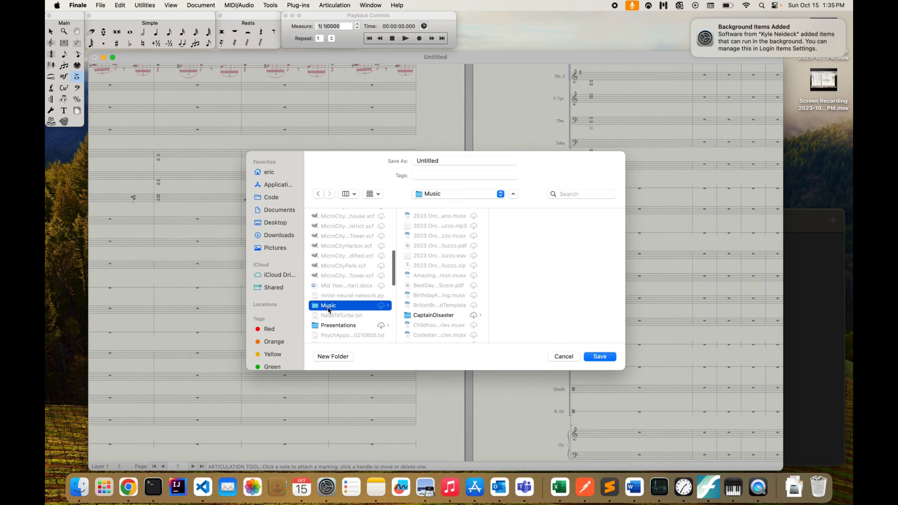
pyautogui.doubleClick(432, 160)
pyautogui.write('Compe')
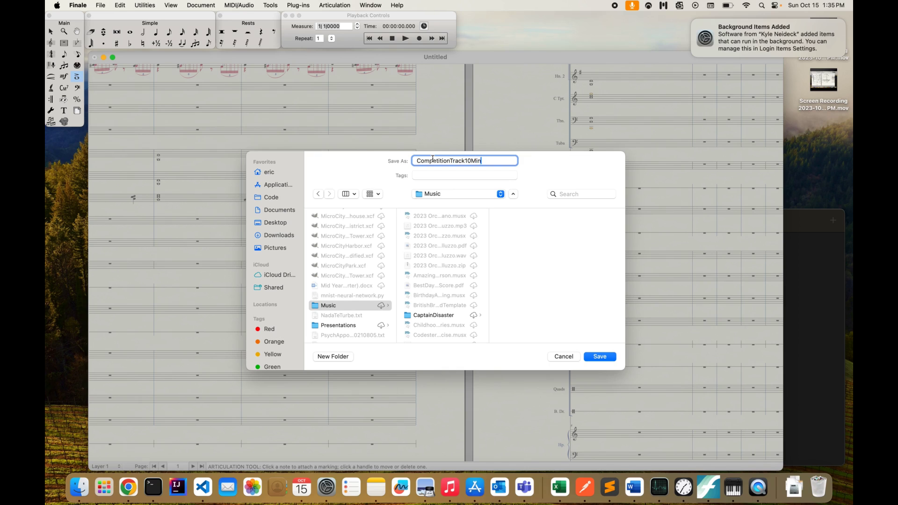
pyautogui.press('Return')
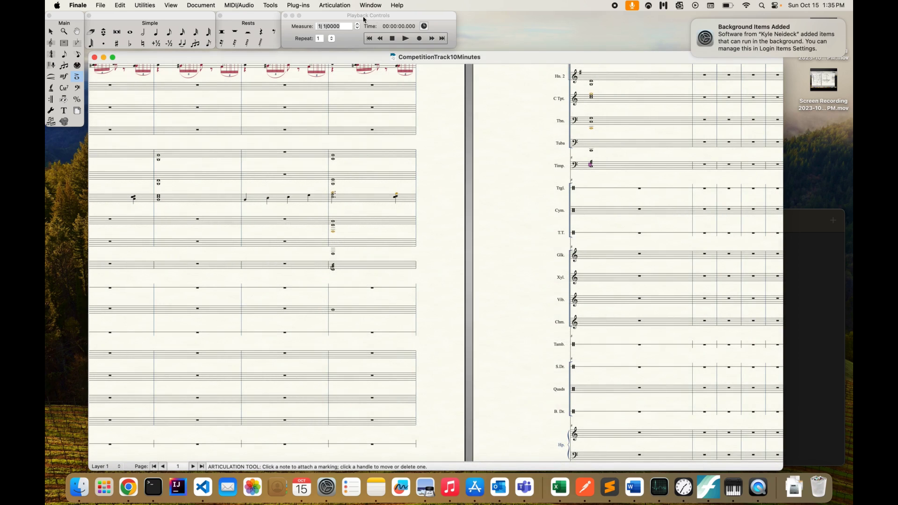
# Step: Play back the score from measure 1 through measure 8, stop playback and review the opening wind and brass staves
pyautogui.click(406, 39)
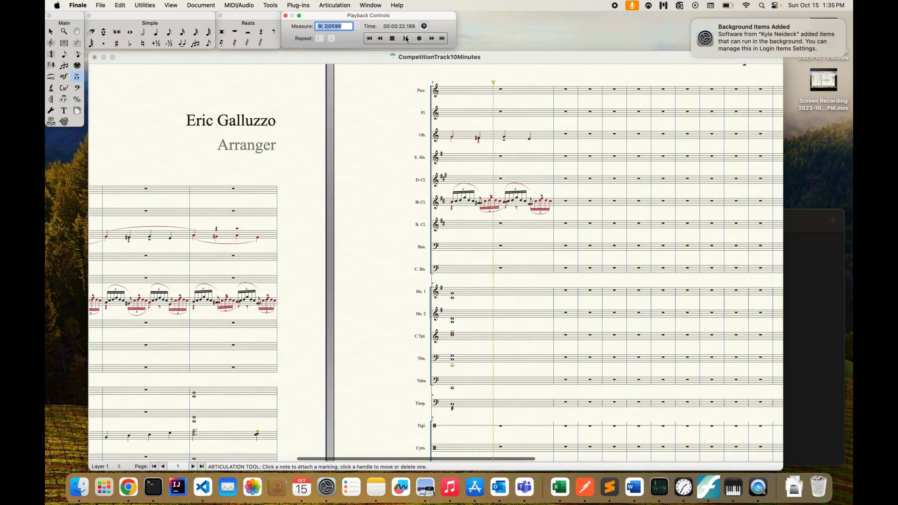
pyautogui.click(392, 39)
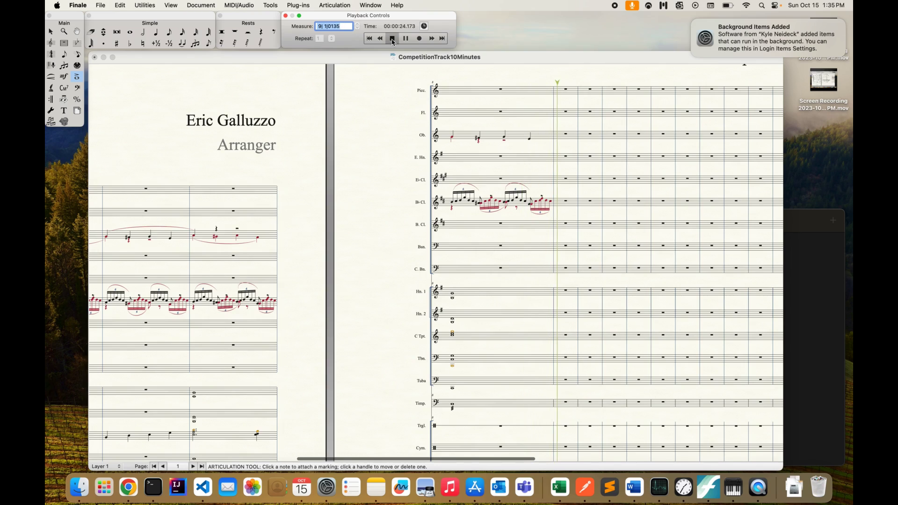
pyautogui.click(383, 182)
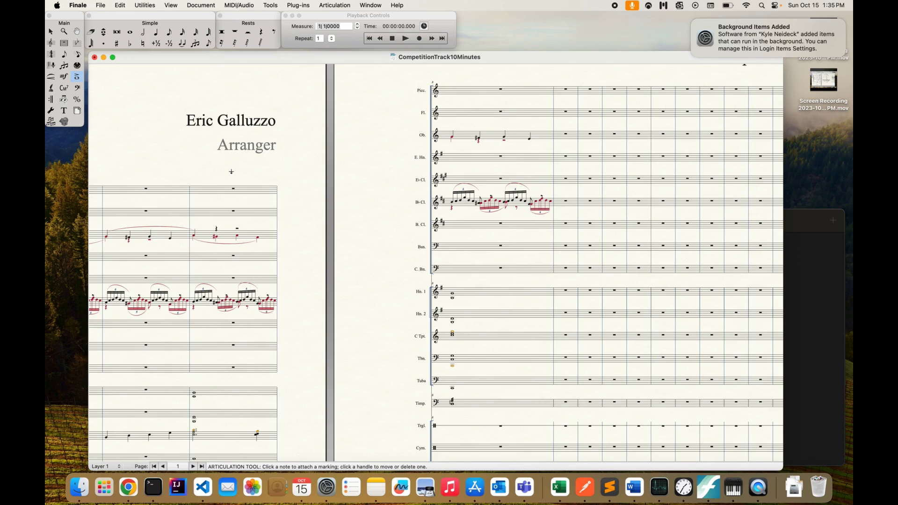
pyautogui.hscroll(-13, 226, 297)
pyautogui.scroll(-4, 225, 297)
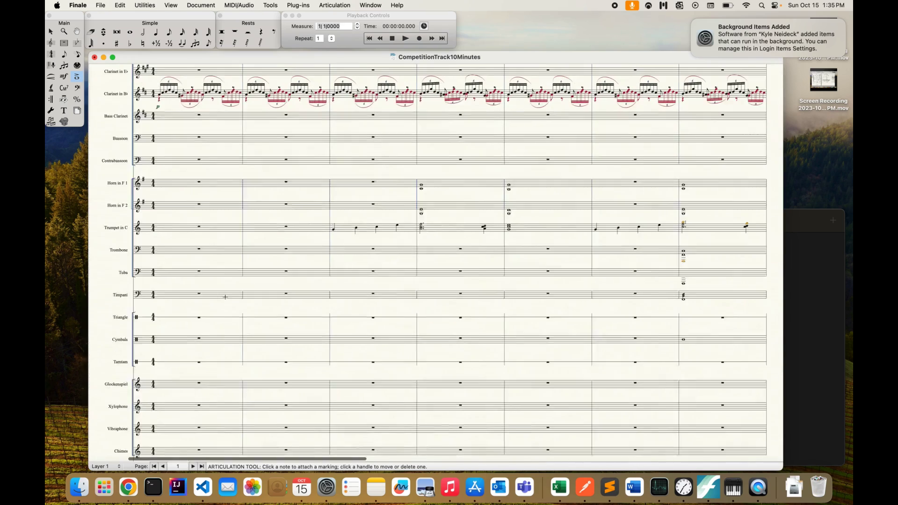
pyautogui.scroll(3, 225, 297)
pyautogui.scroll(1, 225, 297)
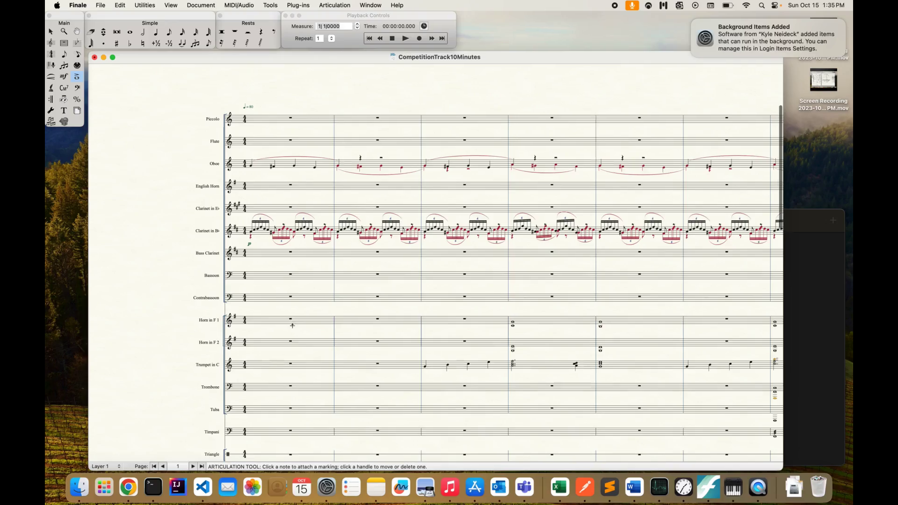